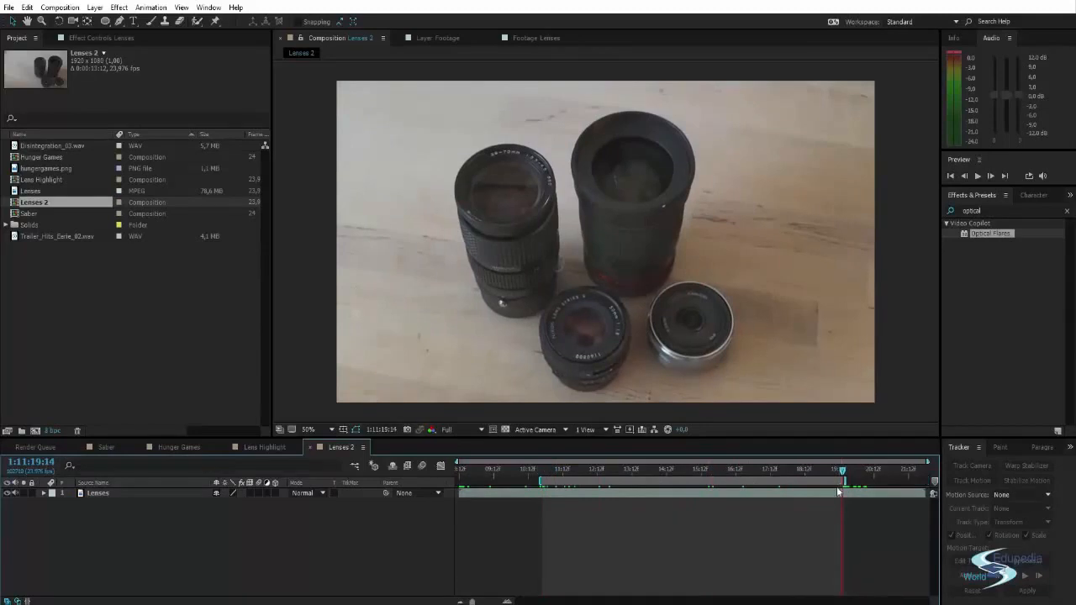
Trim the Lenses 2 composition to its work area and return the playhead to the start.
right_click(836, 486)
left_click(845, 517)
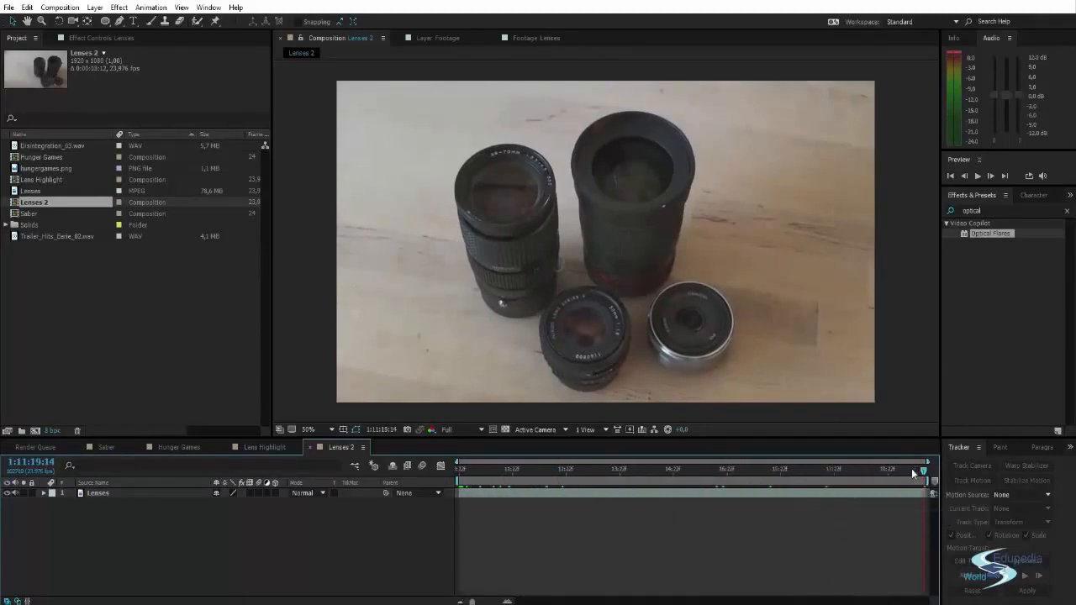
left_click(539, 464)
left_click_drag(532, 458, 454, 476)
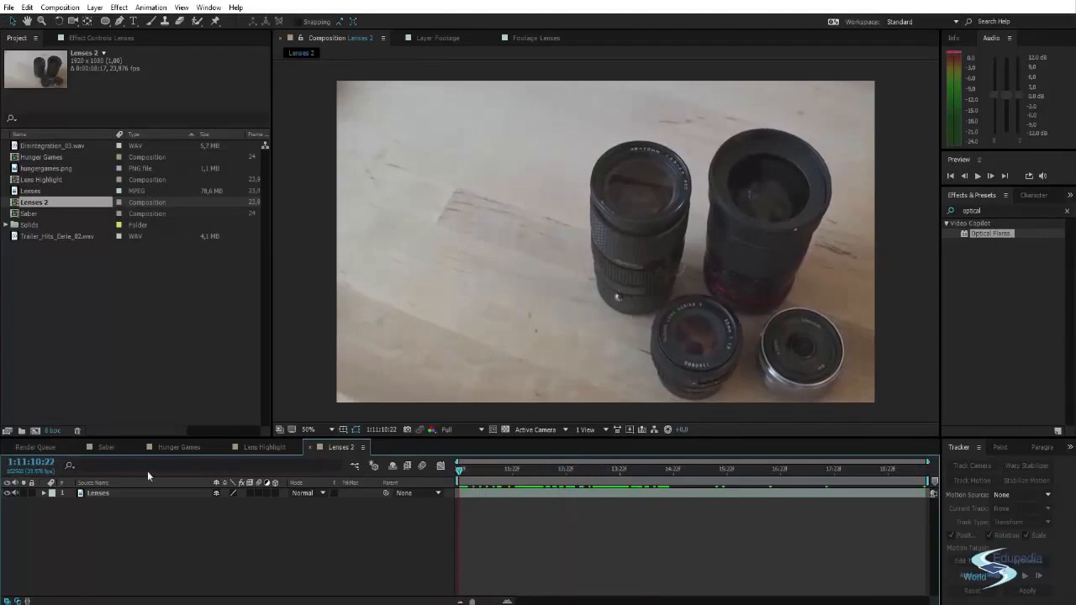
Start Track Motion on the Lenses layer with position, rotation and scale tracking enabled.
left_click(147, 492)
right_click(147, 493)
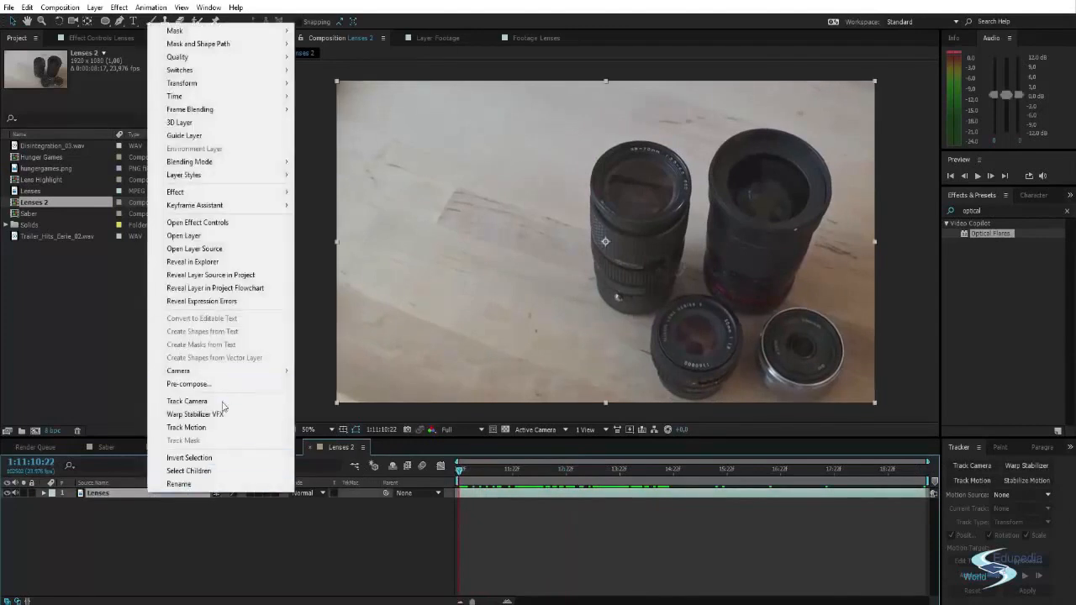
left_click(192, 427)
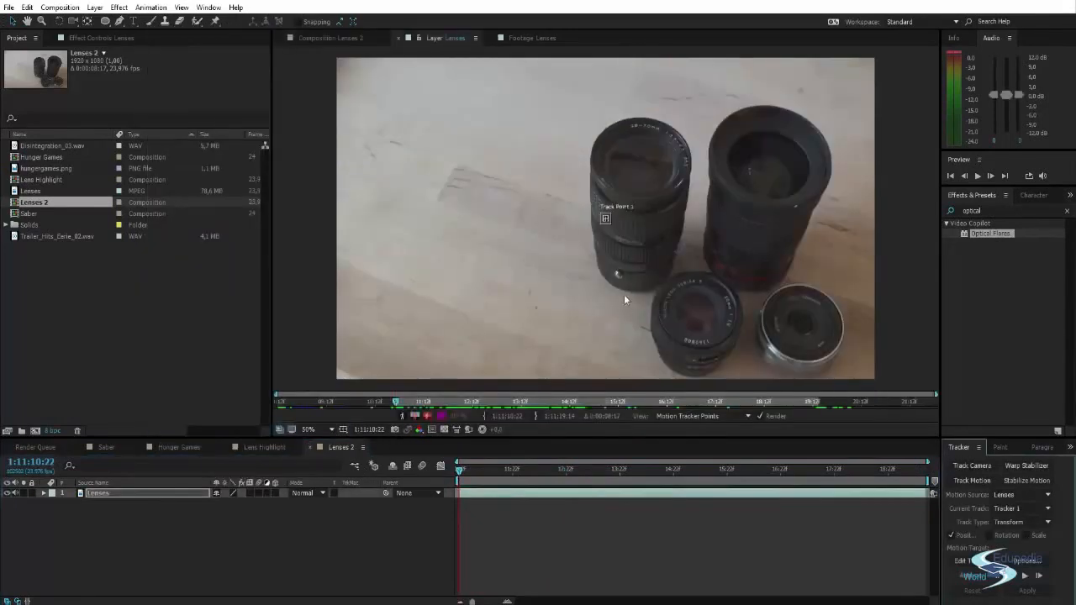
left_click(989, 536)
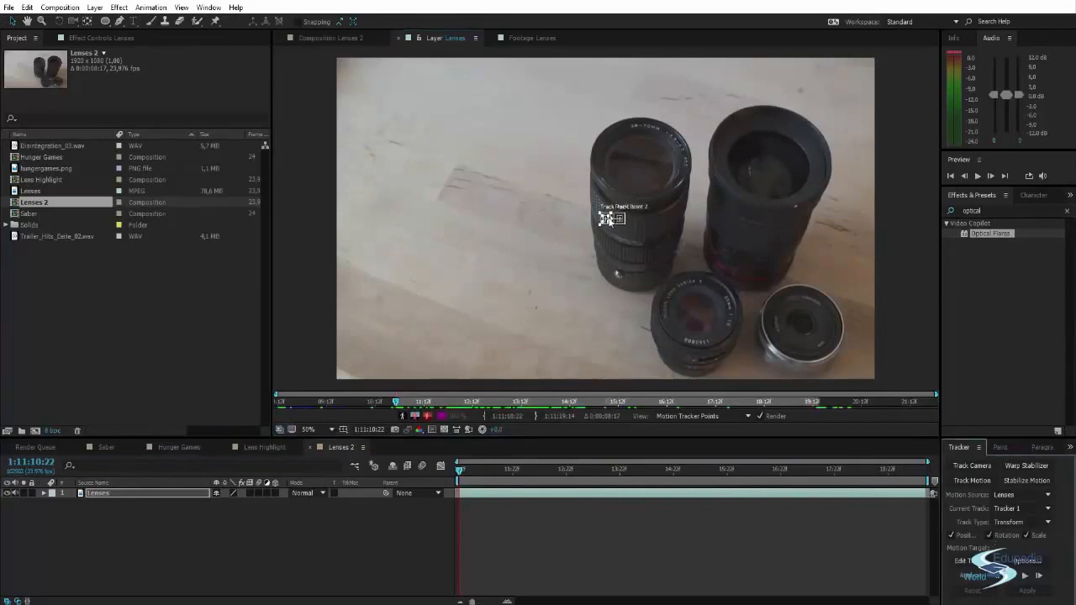
Position track point 1 on the bright spot at the 28-70mm lens's base and track point 2 on the mark on its front rim.
left_click_drag(626, 226, 598, 172)
left_click(611, 224)
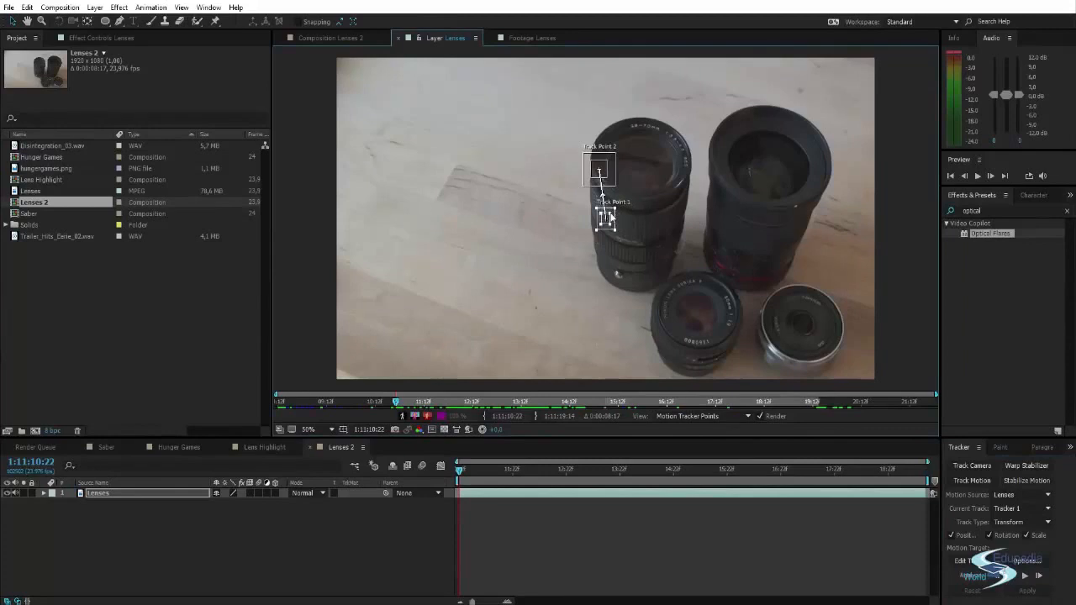
scroll(606, 217, "up", 2)
left_click_drag(558, 177, 534, 188)
left_click_drag(586, 141, 536, 196)
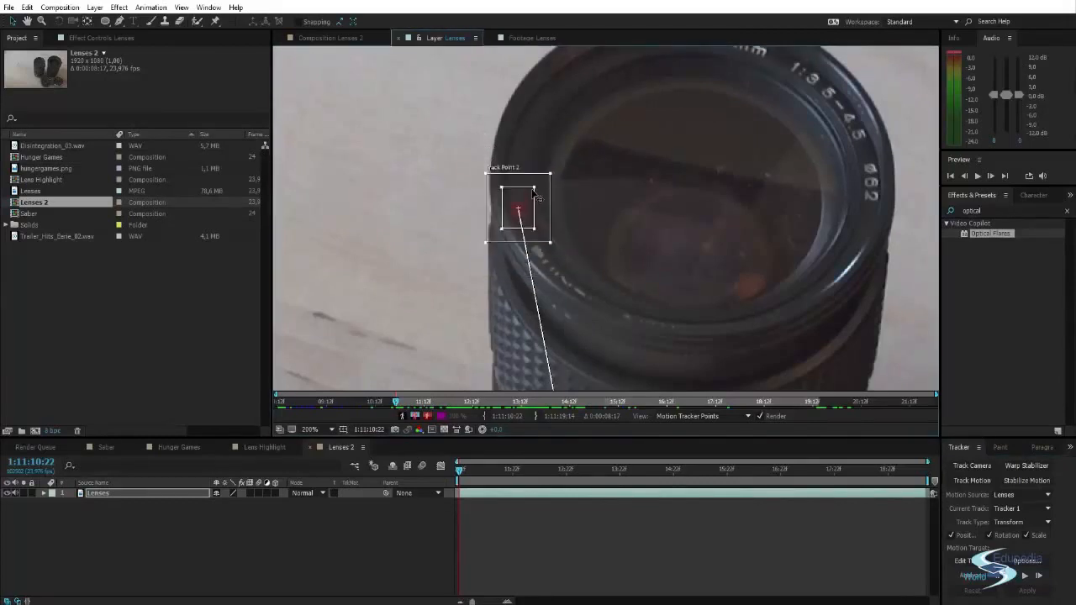
scroll(689, 195, "down", 3)
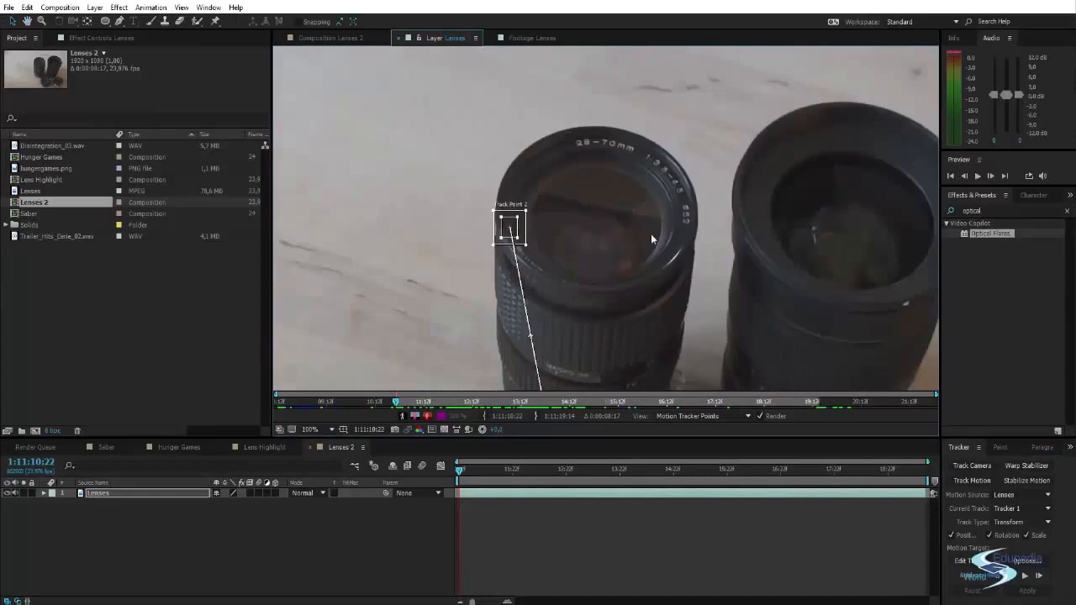
scroll(514, 233, "up", 2)
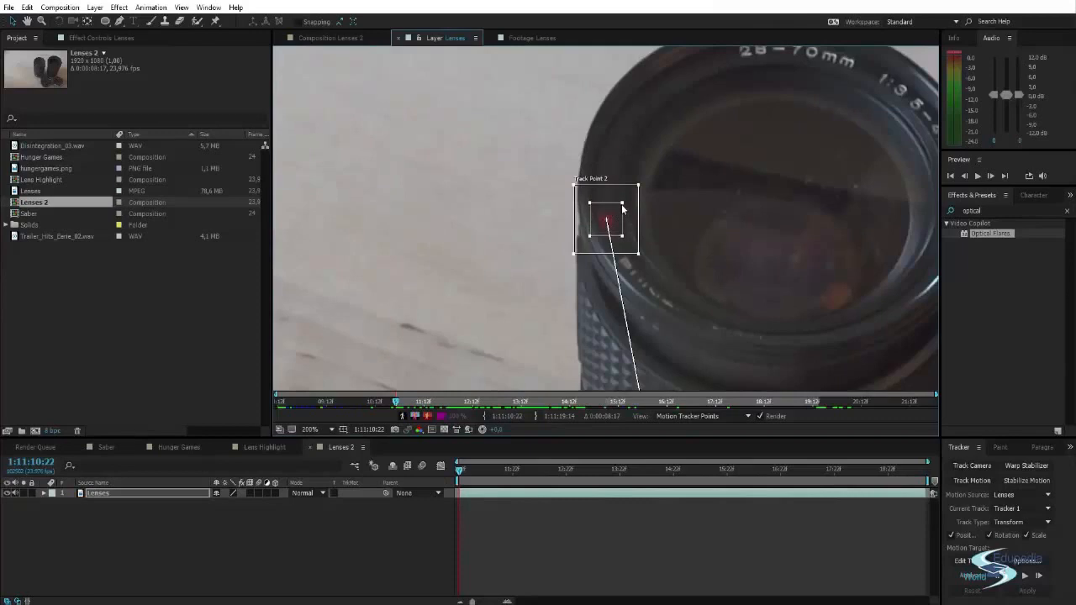
scroll(622, 206, "down", 2)
left_click_drag(642, 229, 556, 187)
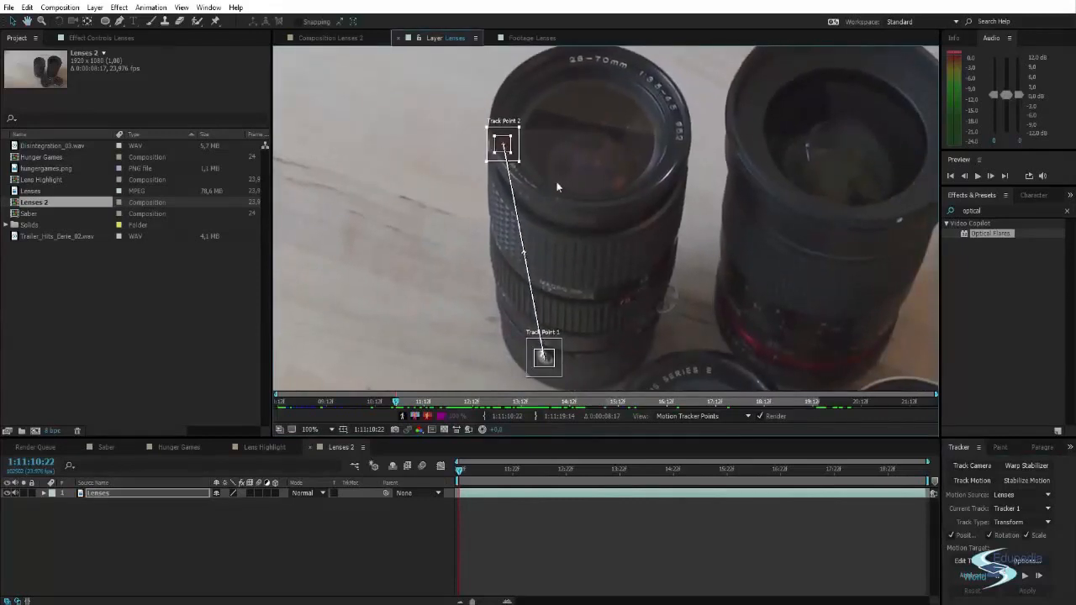
Analyze the motion forward through the whole clip and scrub back to check both tracked paths.
scroll(557, 186, "down", 2)
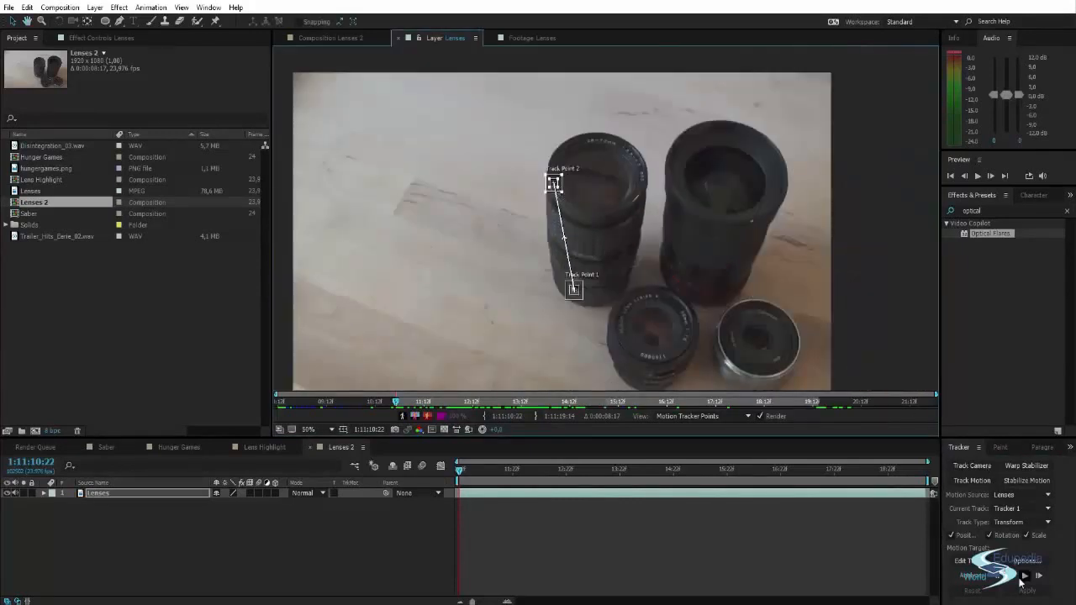
left_click(1024, 575)
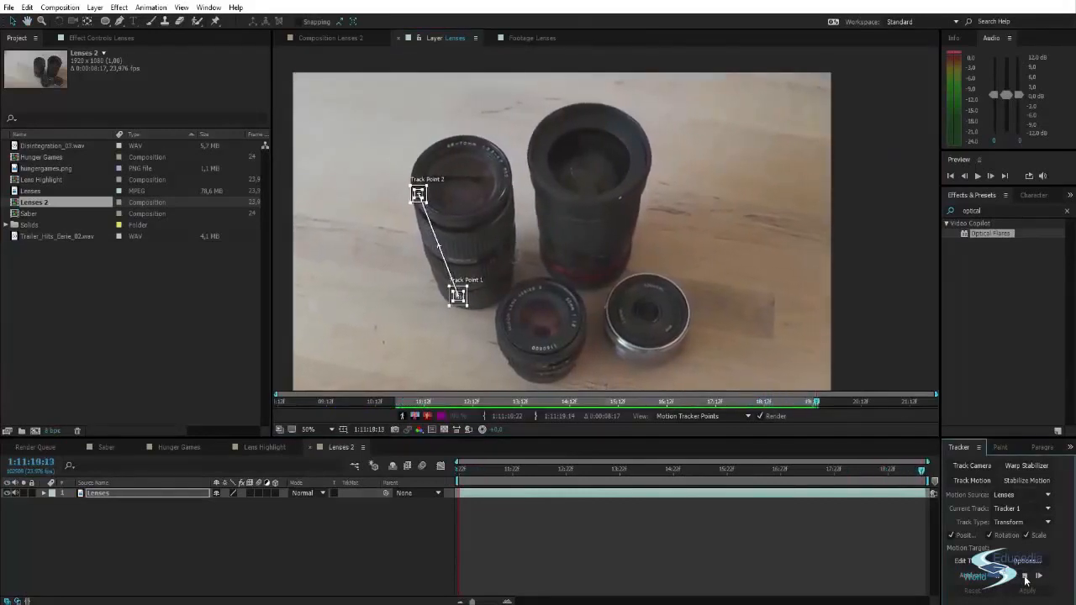
left_click_drag(925, 476, 562, 469)
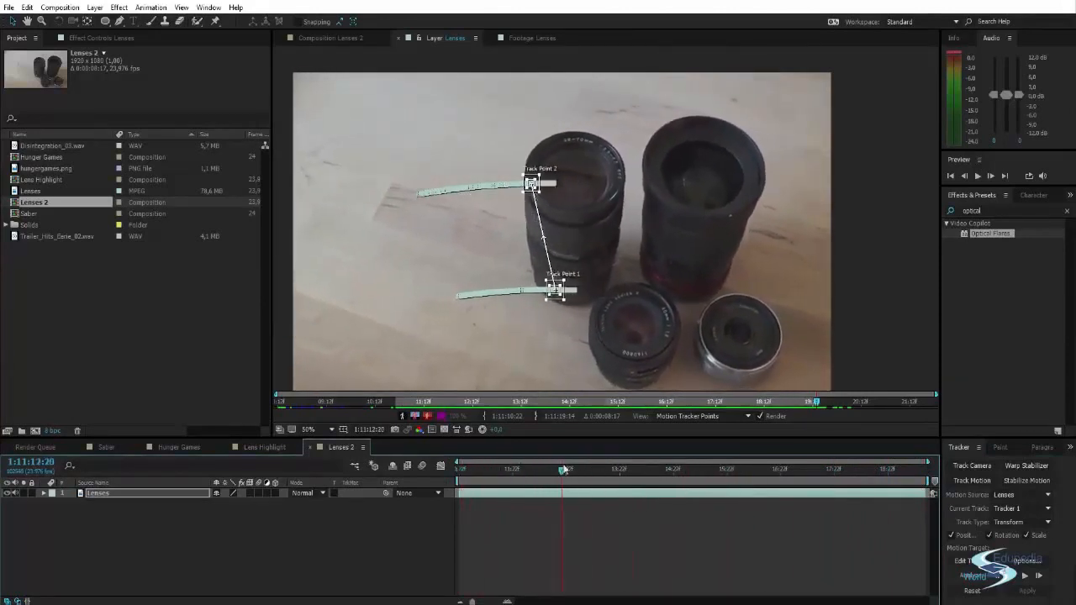
Create a null object and rename it DATA.
left_click(319, 533)
key("ctrl+alt+shift+y")
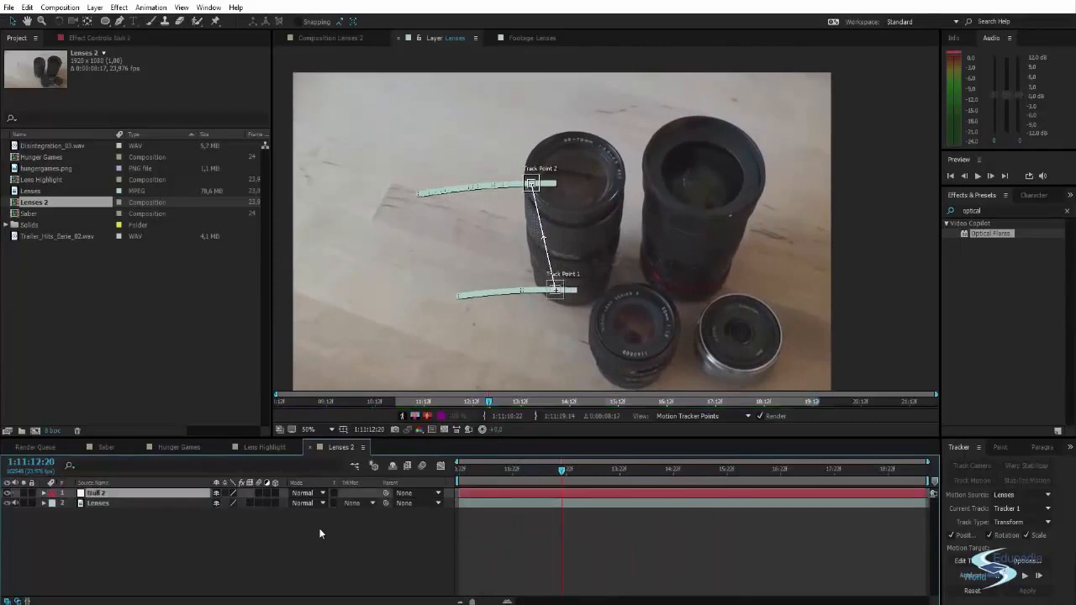
key("Return")
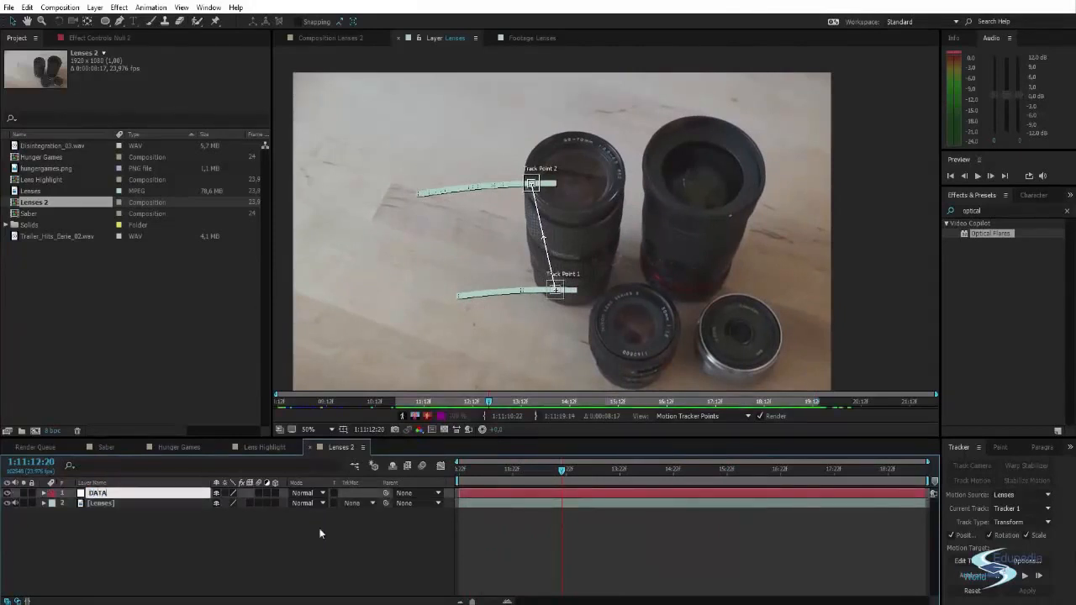
key("Return")
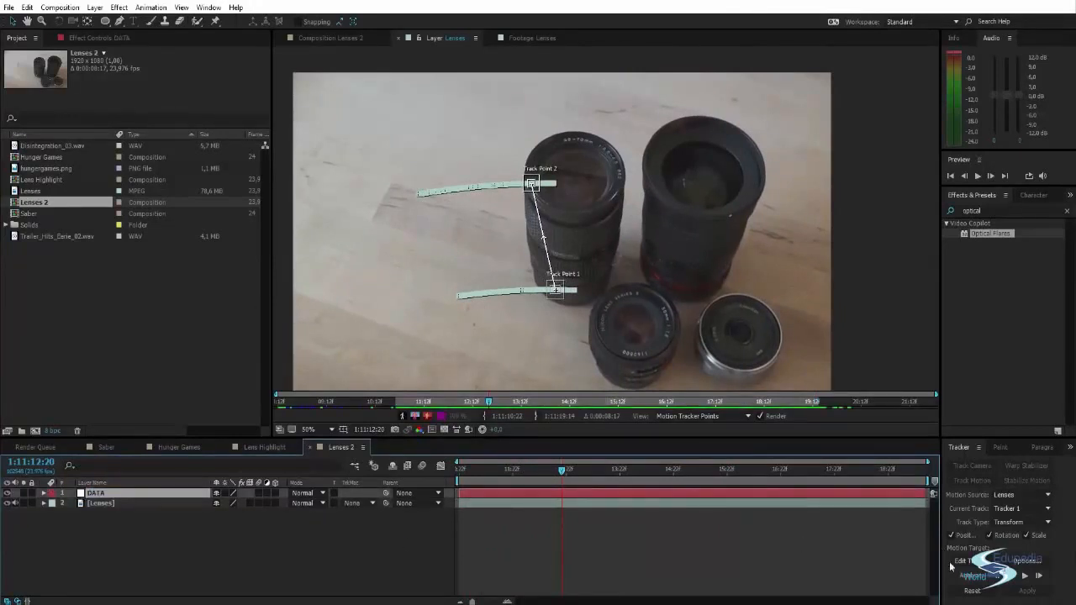
Set the DATA layer as the motion target and apply the tracking data to it.
left_click(952, 562)
left_click(554, 286)
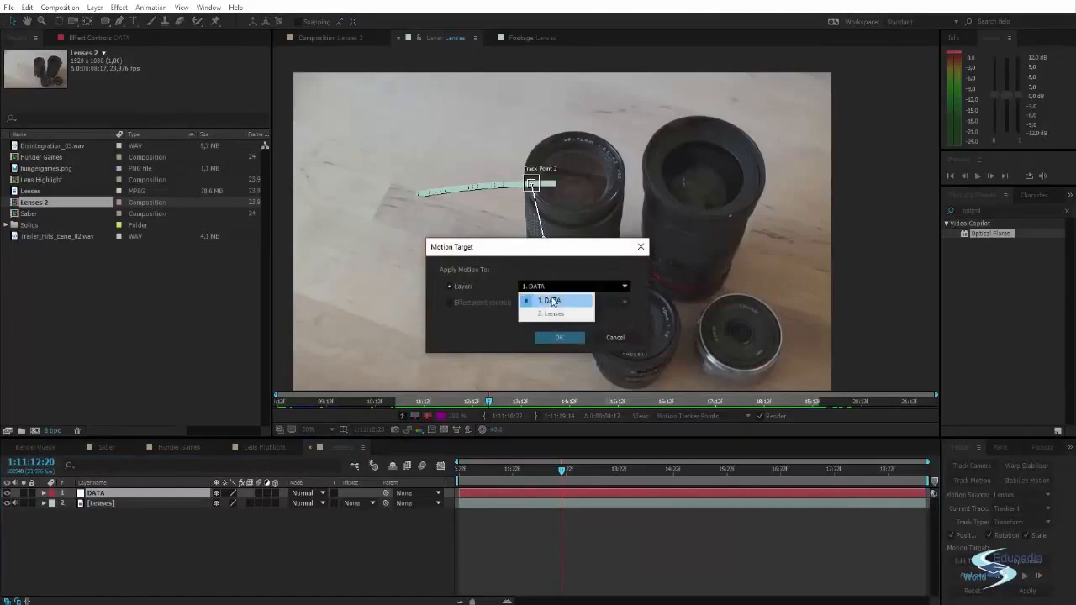
left_click(554, 301)
left_click(559, 337)
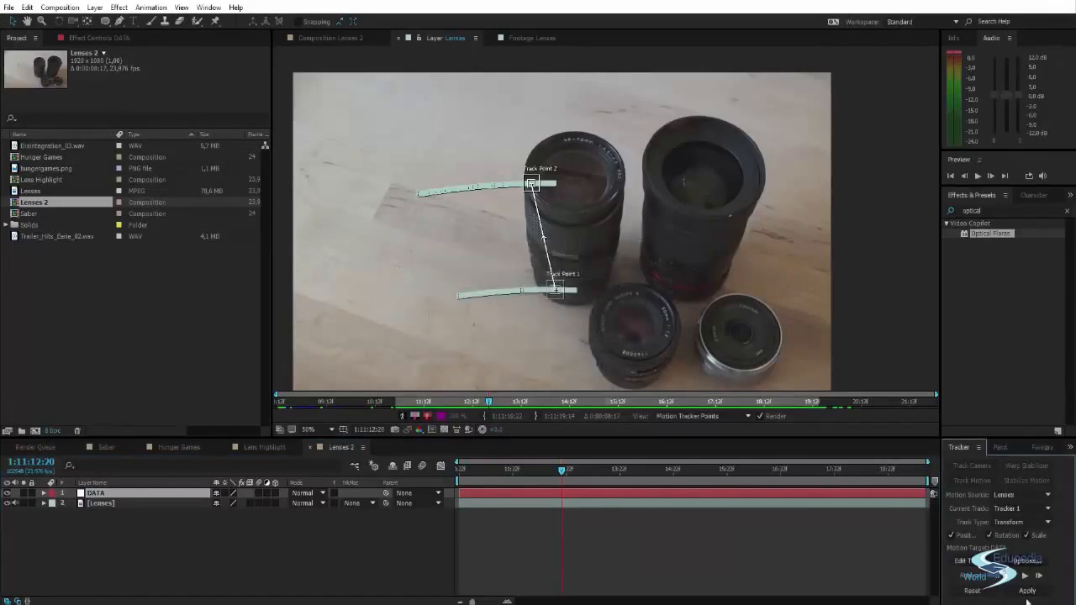
left_click(1027, 593)
left_click(529, 321)
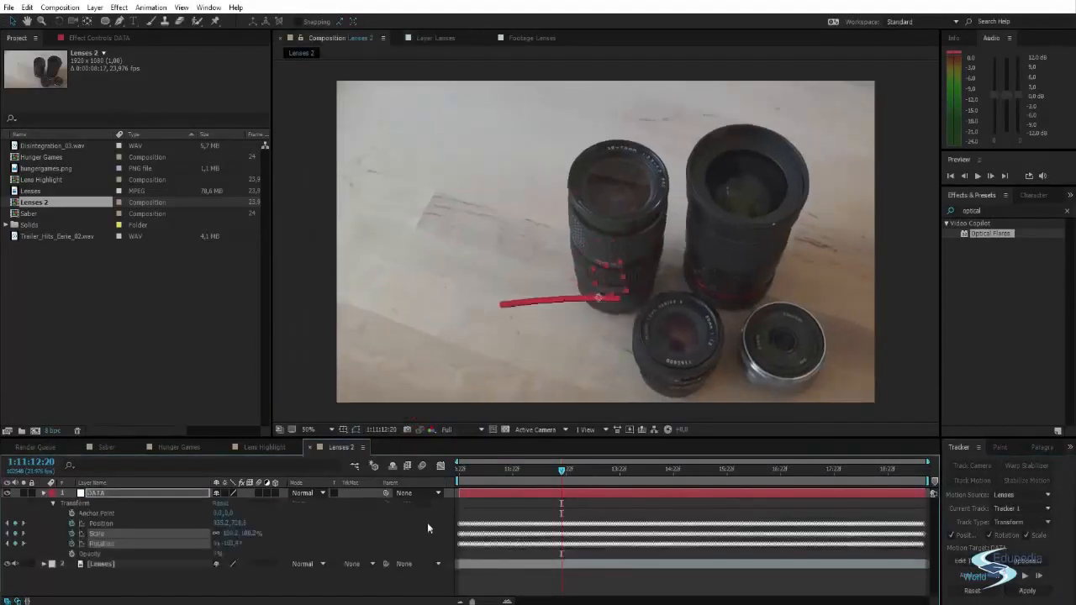
left_click(249, 590)
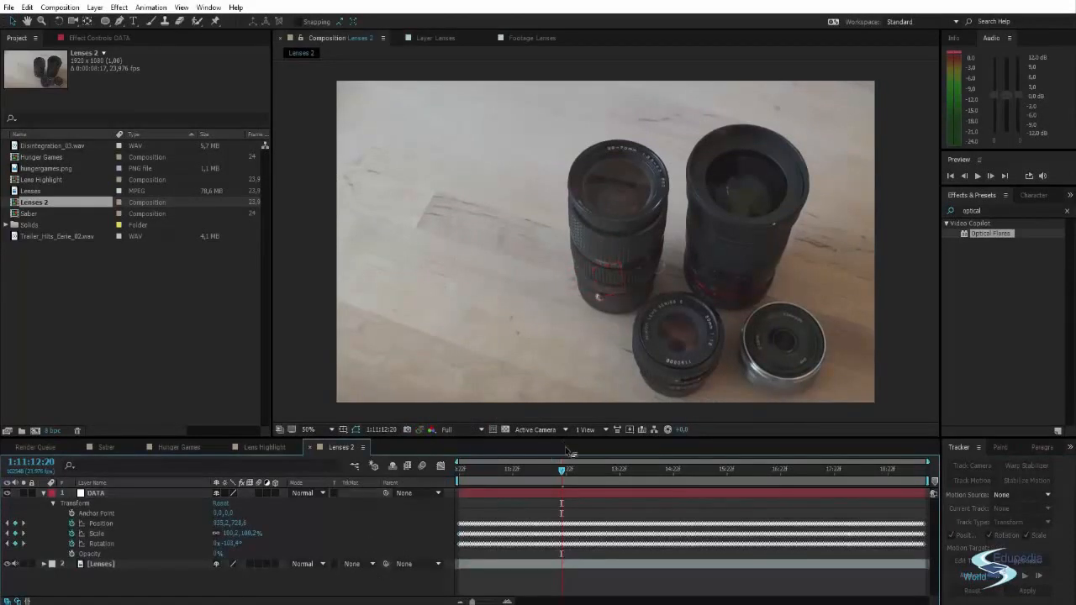
Remove all Scale keyframes from the DATA null at the first frame, then collapse its properties.
left_click_drag(563, 475, 438, 468)
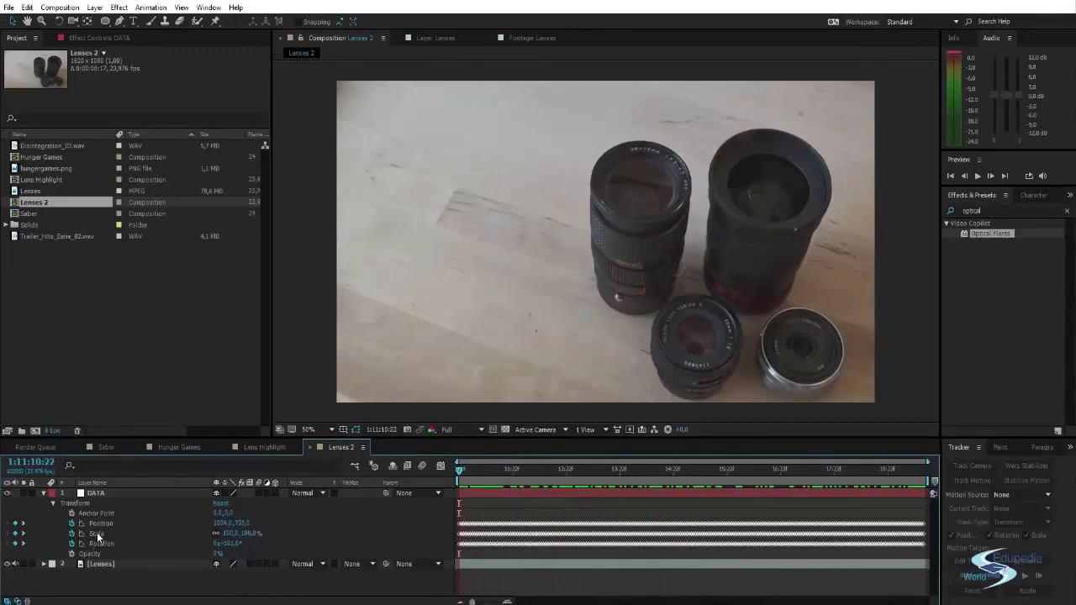
left_click(71, 534)
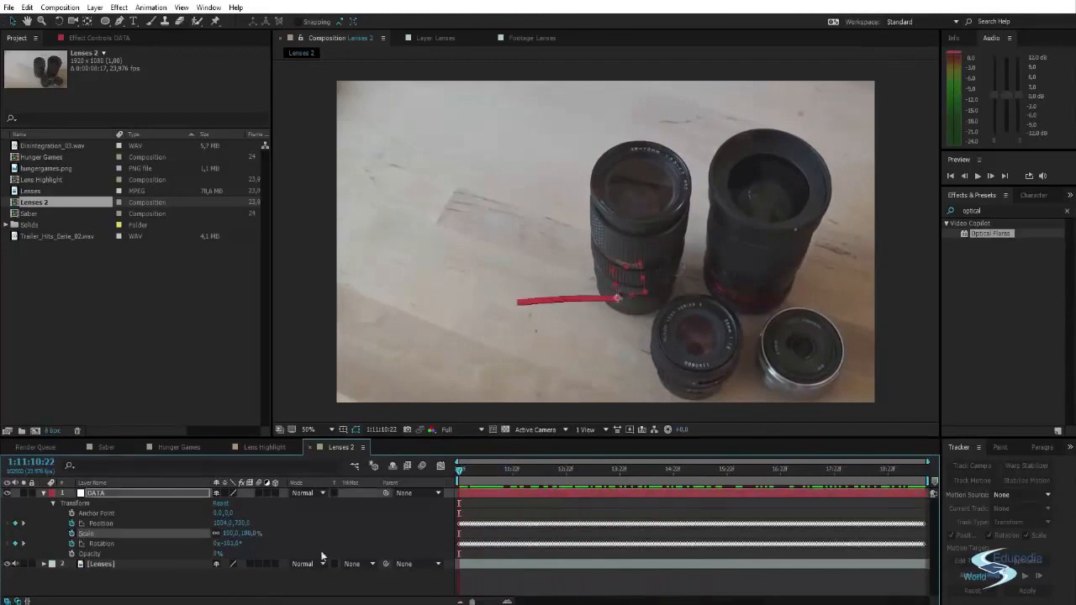
left_click(544, 503)
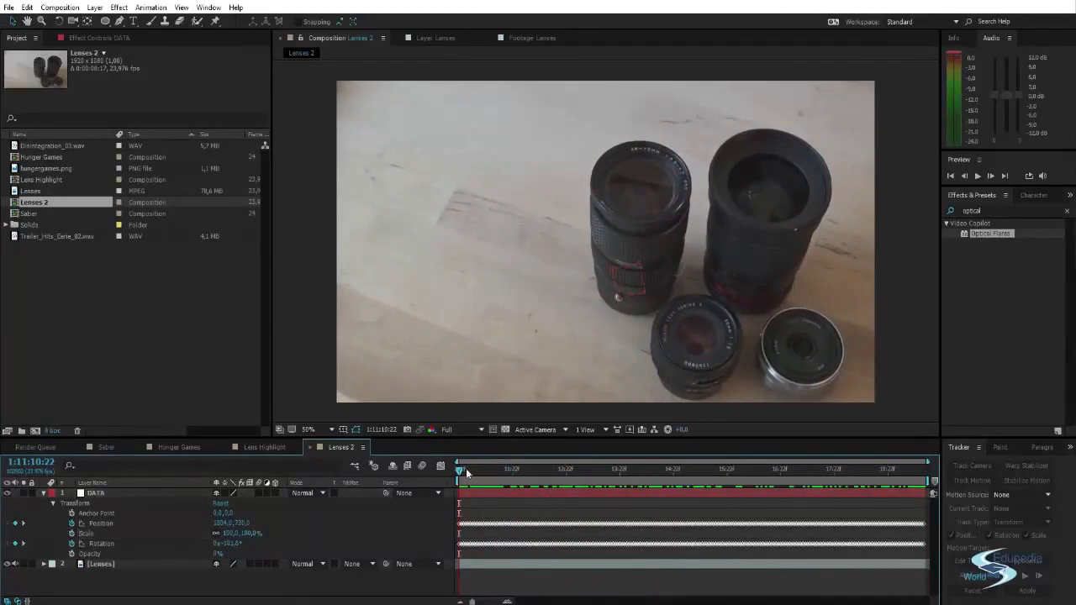
left_click_drag(466, 468, 433, 454)
left_click(43, 493)
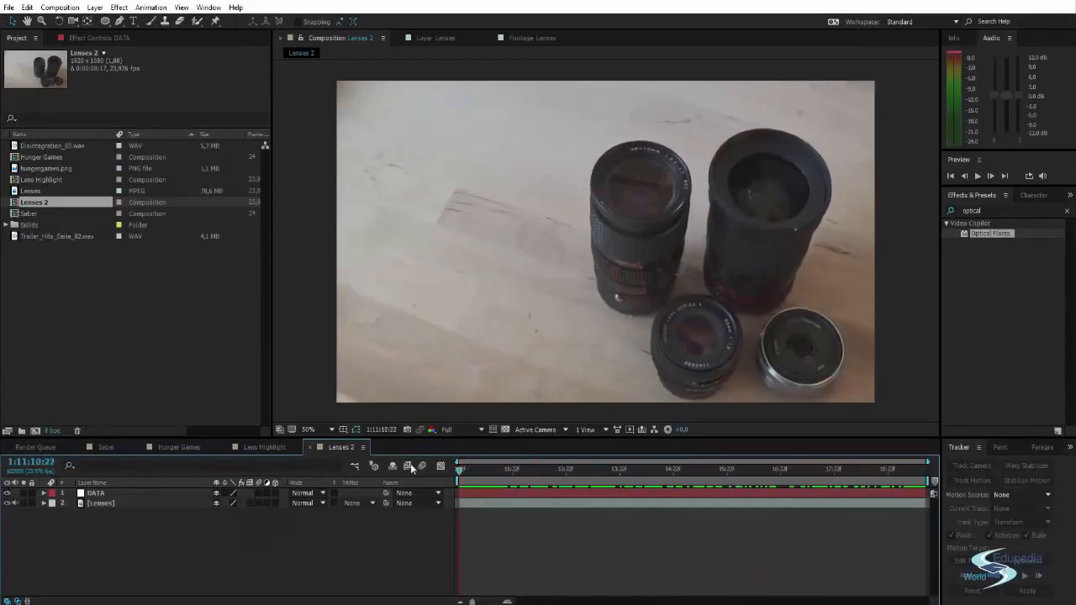
Create a black 1920 x 1080 solid named Outline and set its opacity to 0%.
key("ctrl+y")
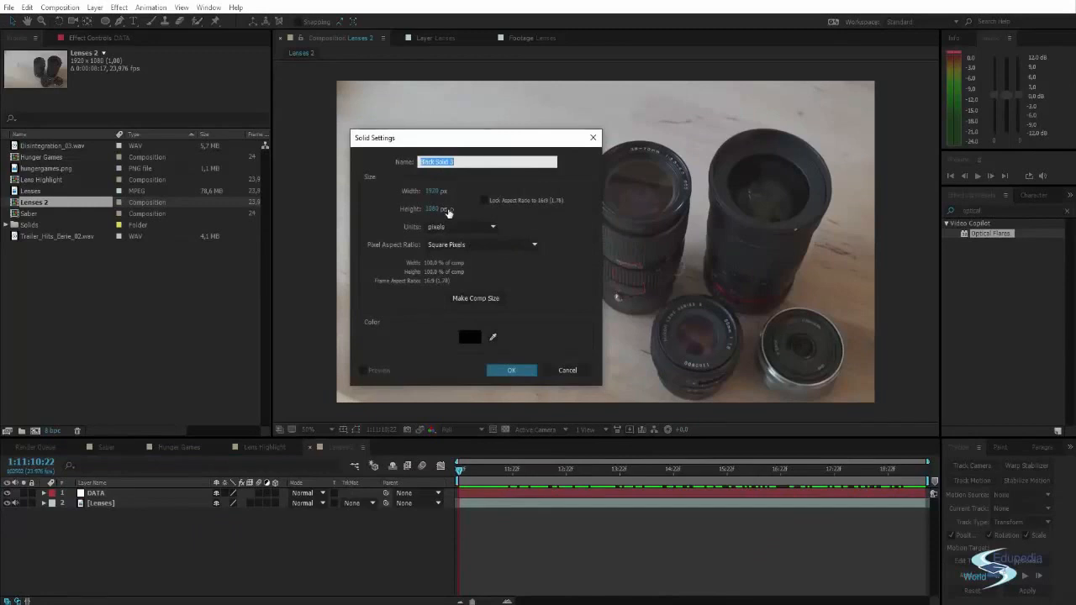
type("Outline")
key("Return")
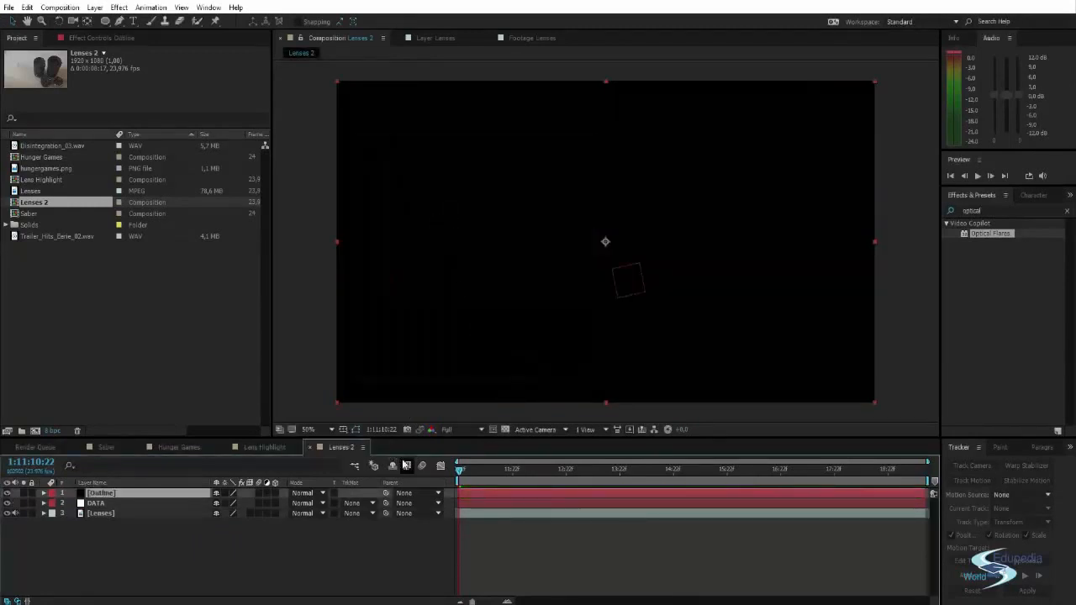
key("t")
left_click_drag(216, 509, 253, 592)
left_click(180, 506)
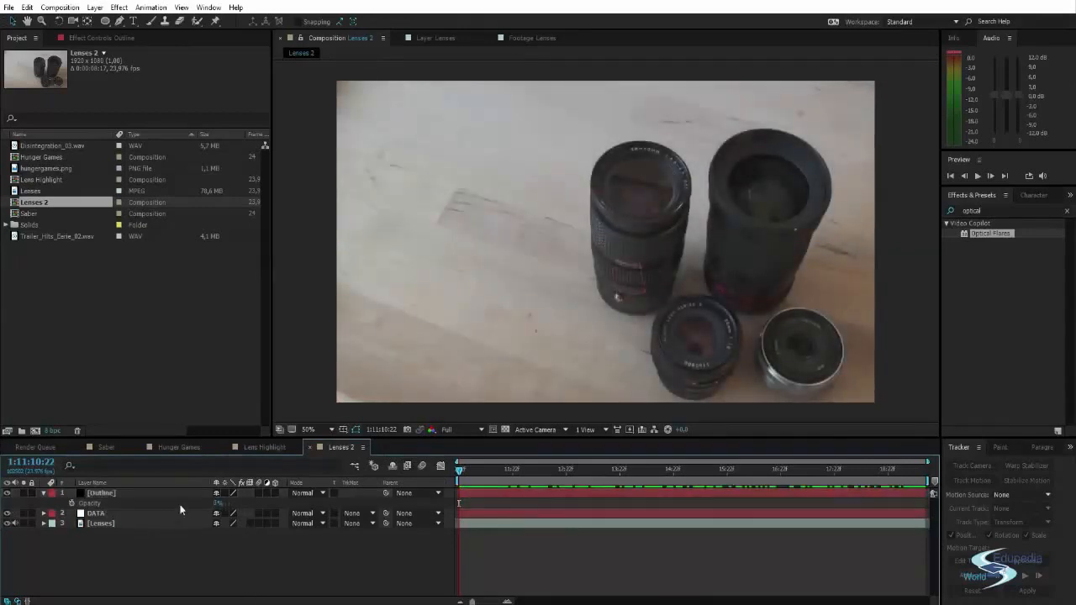
Start a Pen tool mask on the Outline layer, curving it around the upper rim of the 28-70mm lens.
left_click(180, 493)
left_click_drag(692, 252, 619, 277)
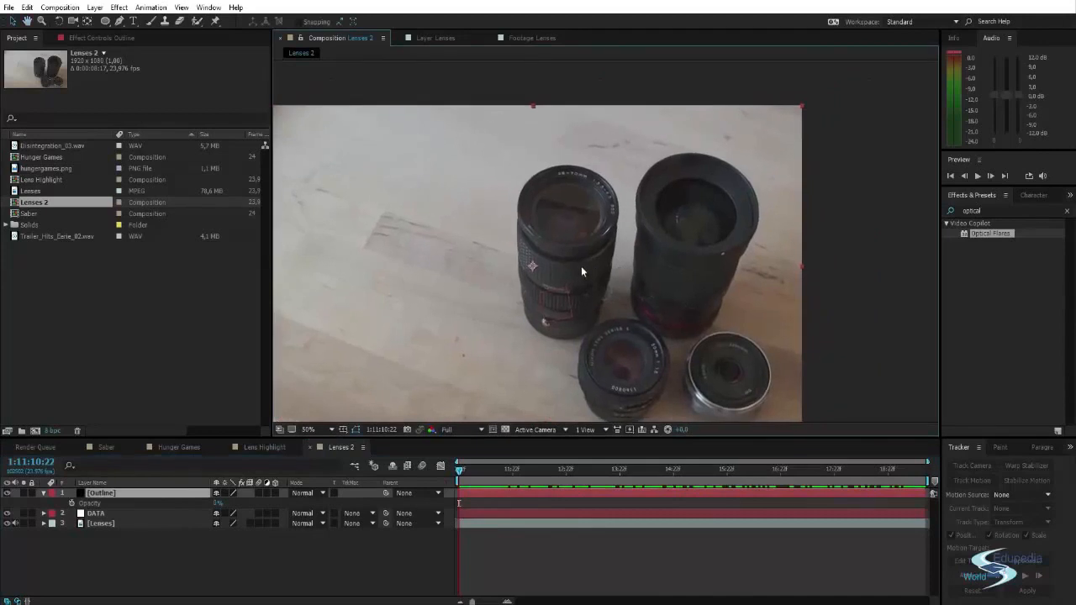
scroll(556, 259, "up", 2)
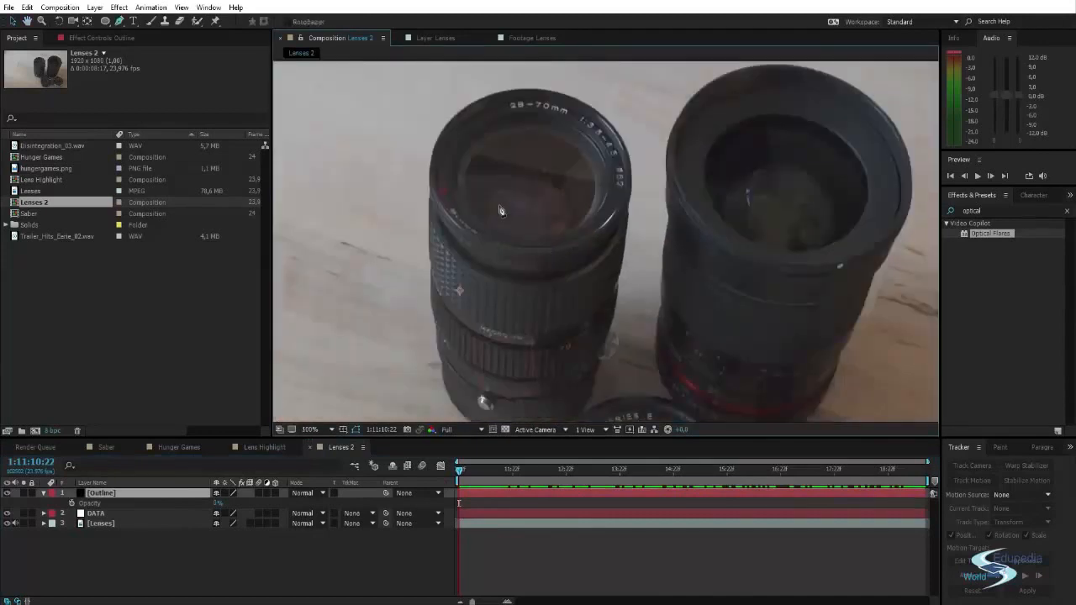
scroll(552, 258, "up", 3)
key("g")
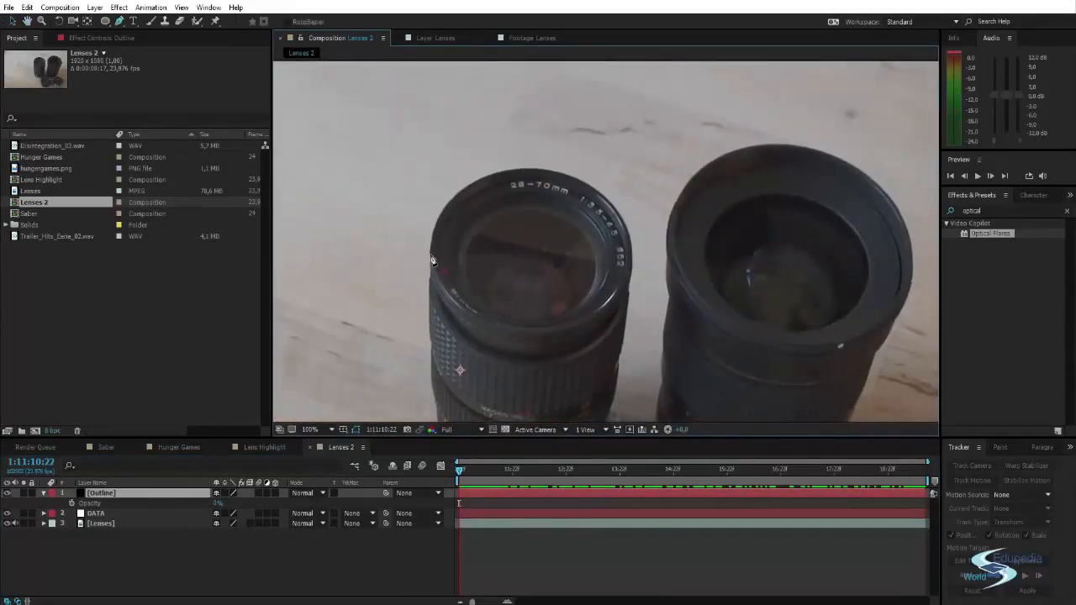
left_click_drag(431, 254, 431, 250)
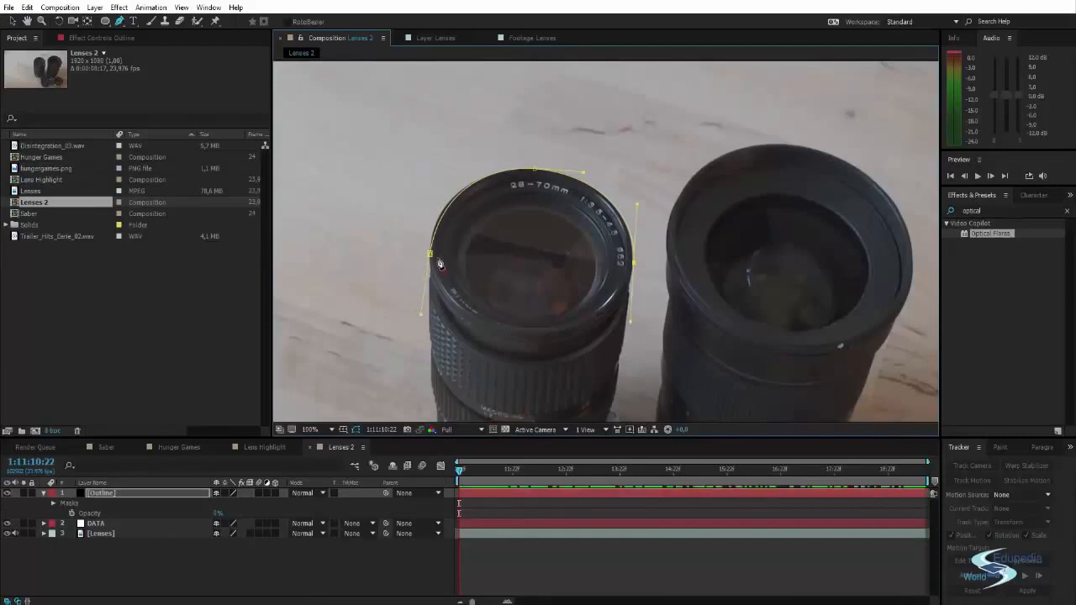
left_click(430, 255)
key("ctrl+z")
left_click_drag(536, 169, 533, 167)
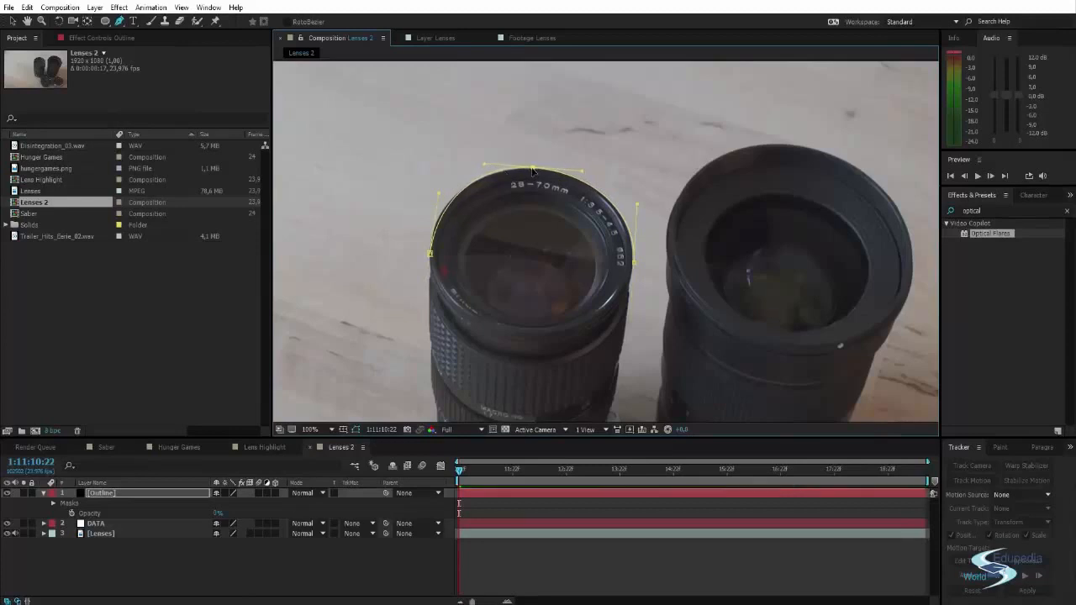
left_click_drag(633, 261, 633, 260)
Continue the mask down the right side of the 28-70mm lens, around its base and up the left side, closing the path.
scroll(649, 314, "up", 2)
left_click_drag(564, 238, 567, 252)
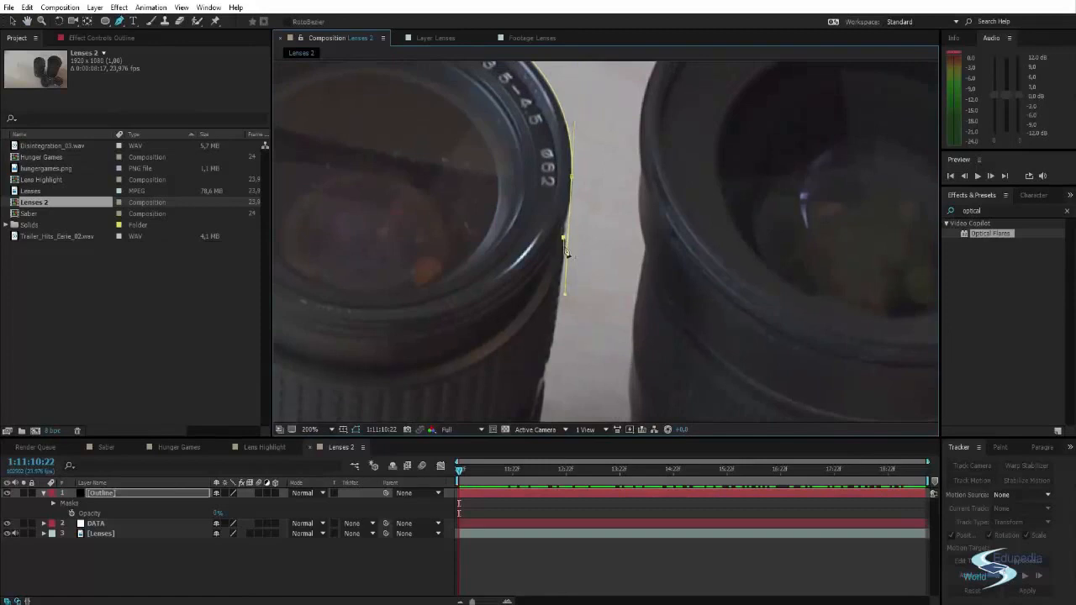
left_click_drag(564, 295, 566, 226)
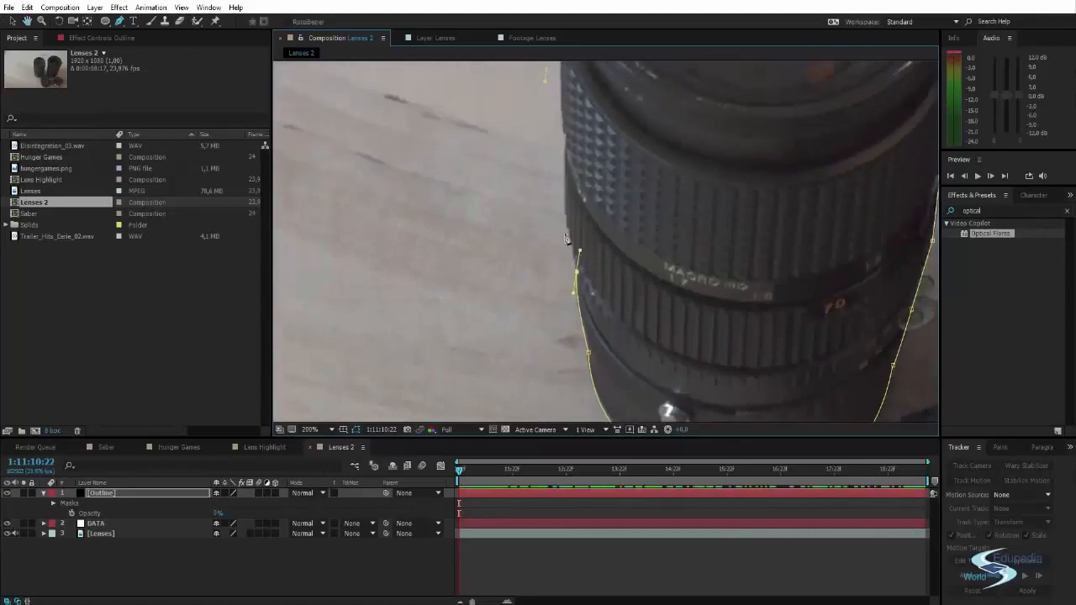
left_click_drag(564, 217, 568, 203)
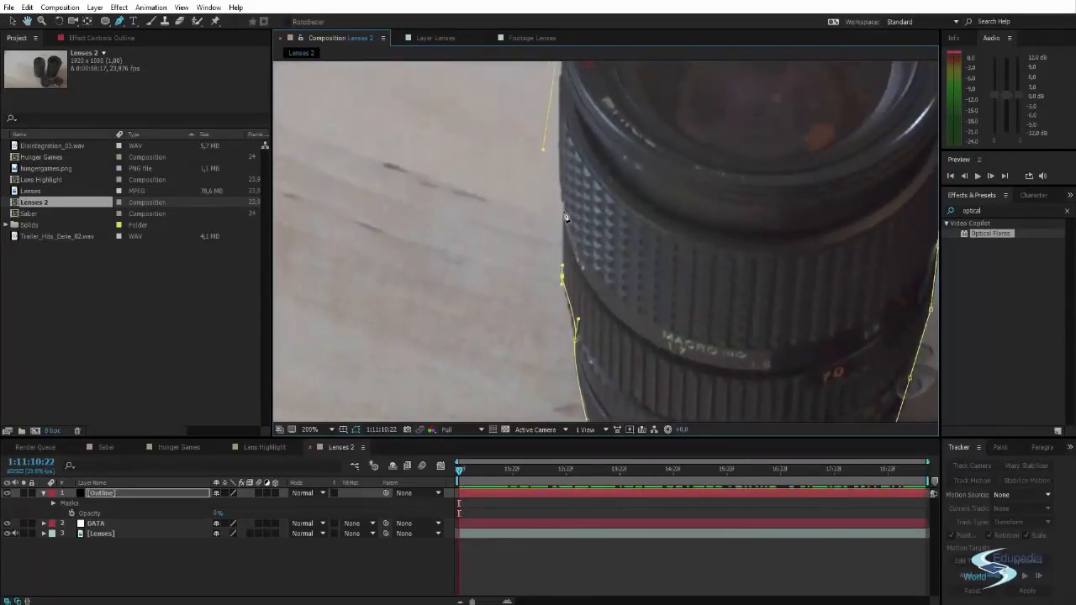
left_click_drag(572, 202, 571, 243)
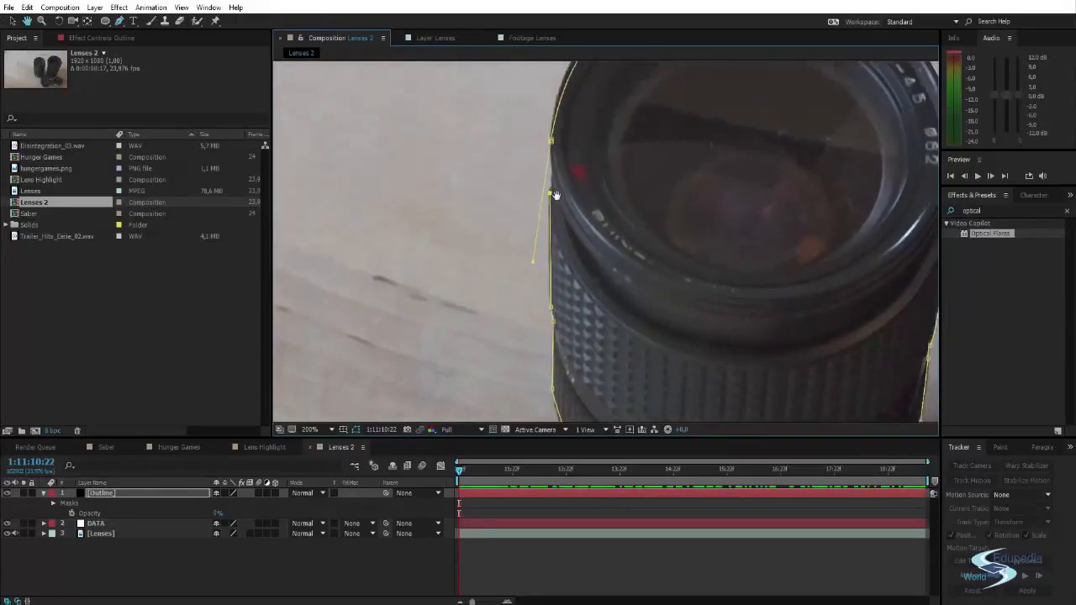
left_click_drag(557, 192, 553, 208)
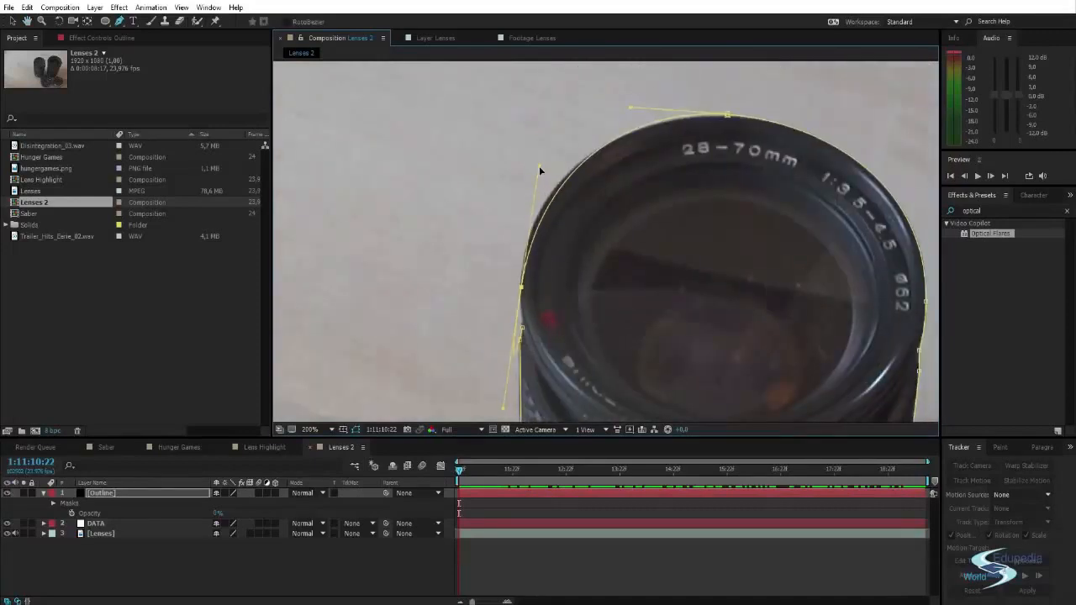
Adjust the mask vertex at the left edge of the lens rim and its direction handles to fit the rim, and leave the Pen tool.
left_click_drag(538, 165, 527, 169)
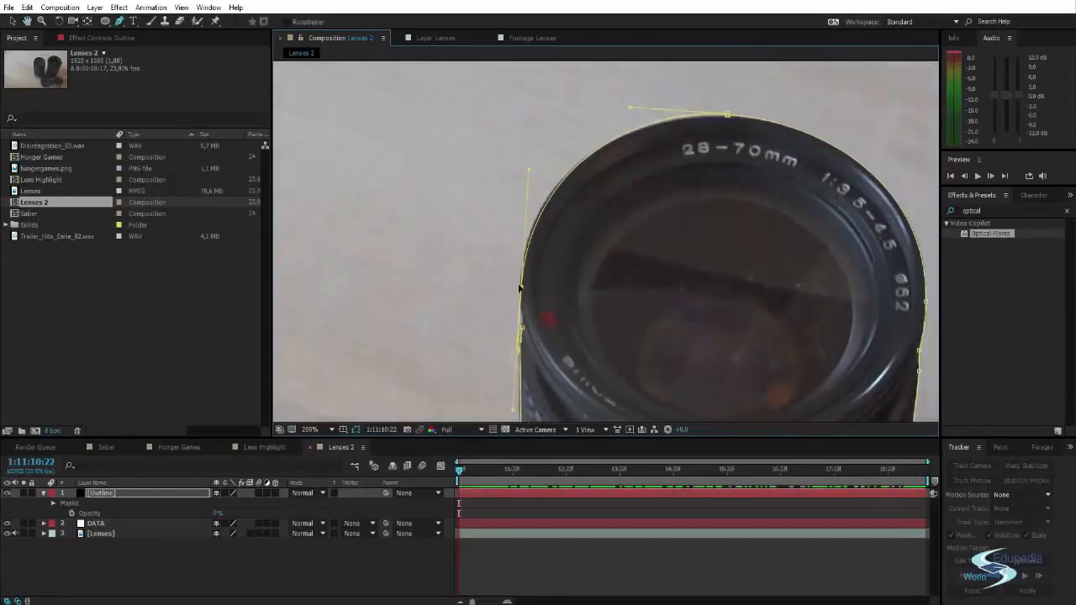
left_click_drag(516, 293, 518, 291)
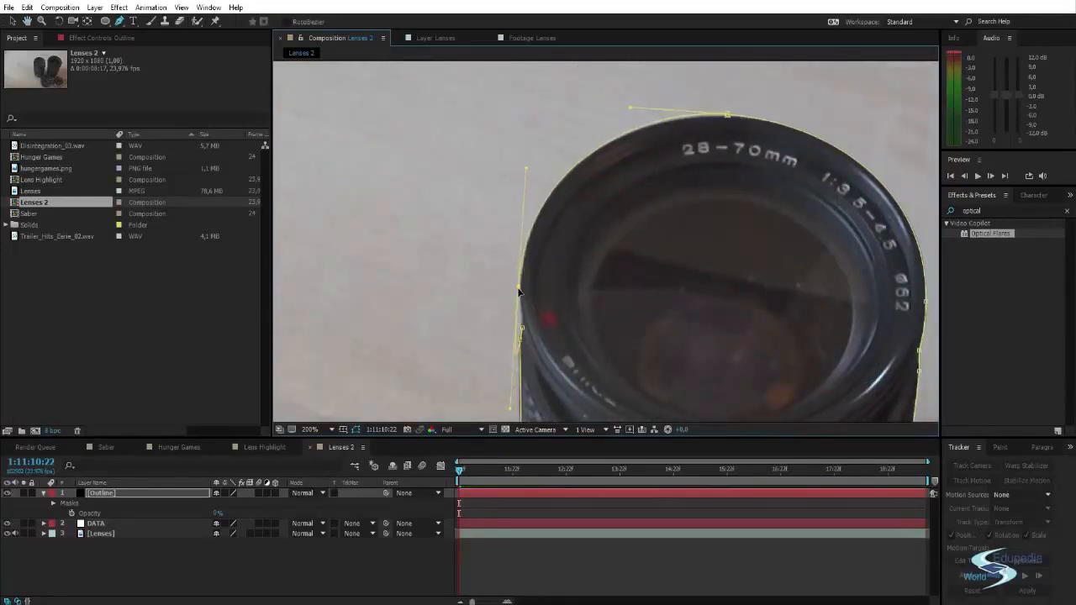
left_click_drag(510, 412, 519, 298)
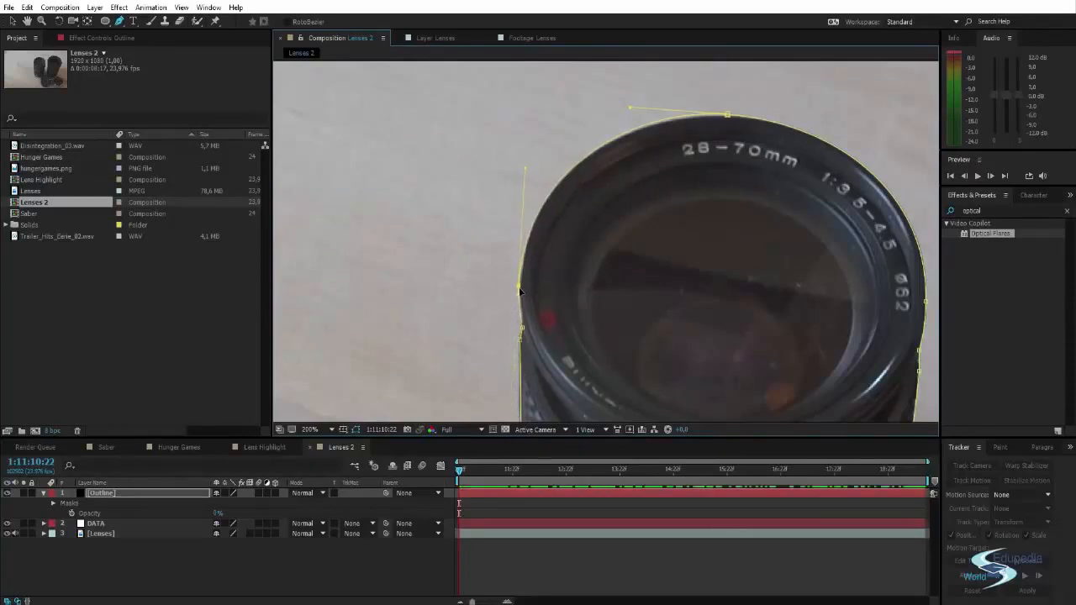
left_click_drag(545, 315, 460, 224)
scroll(459, 223, "down", 1)
left_click_drag(517, 269, 524, 202)
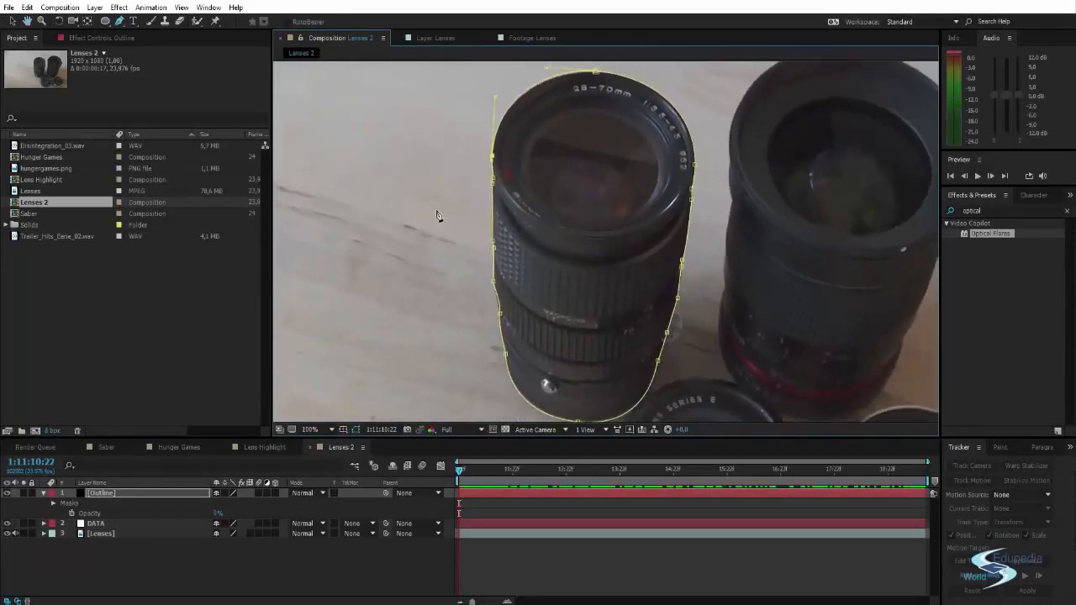
key("v")
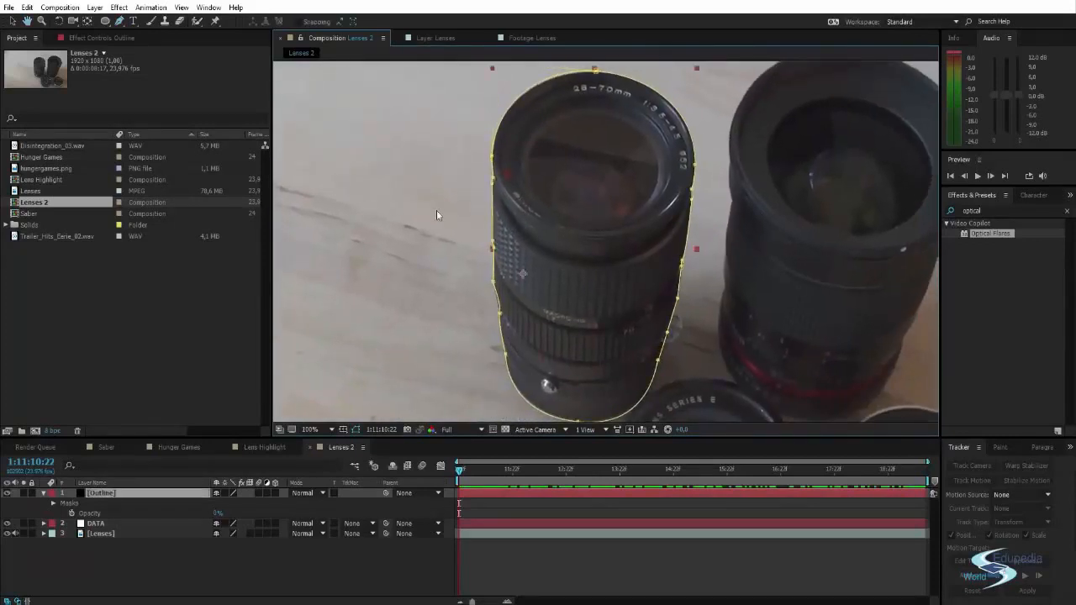
left_click_drag(601, 221, 595, 214)
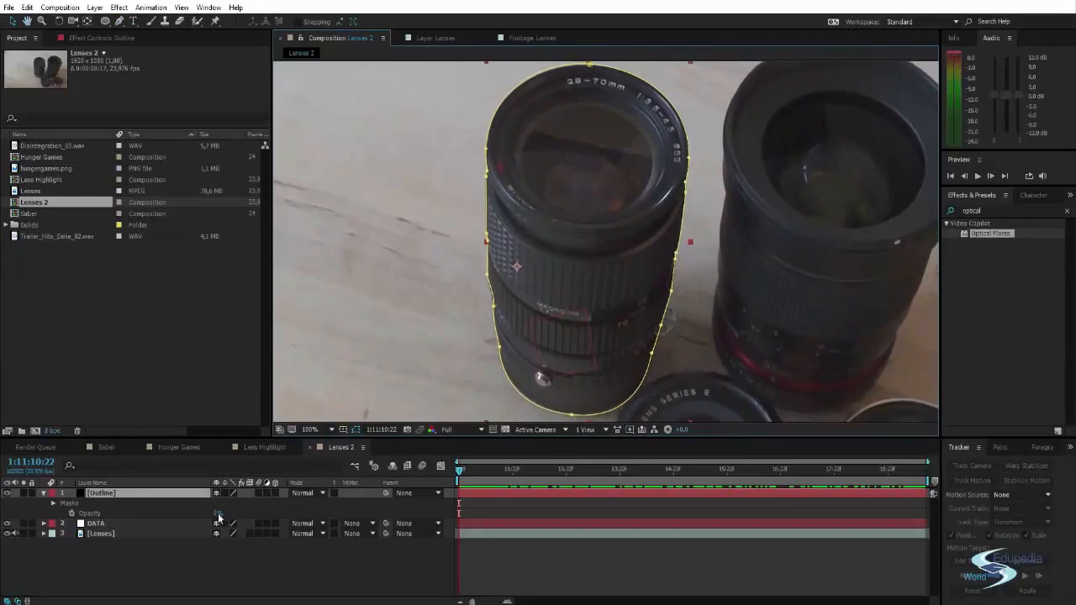
Set the Outline layer's opacity to 100% and apply the Saber effect to it.
left_click_drag(216, 514, 457, 509)
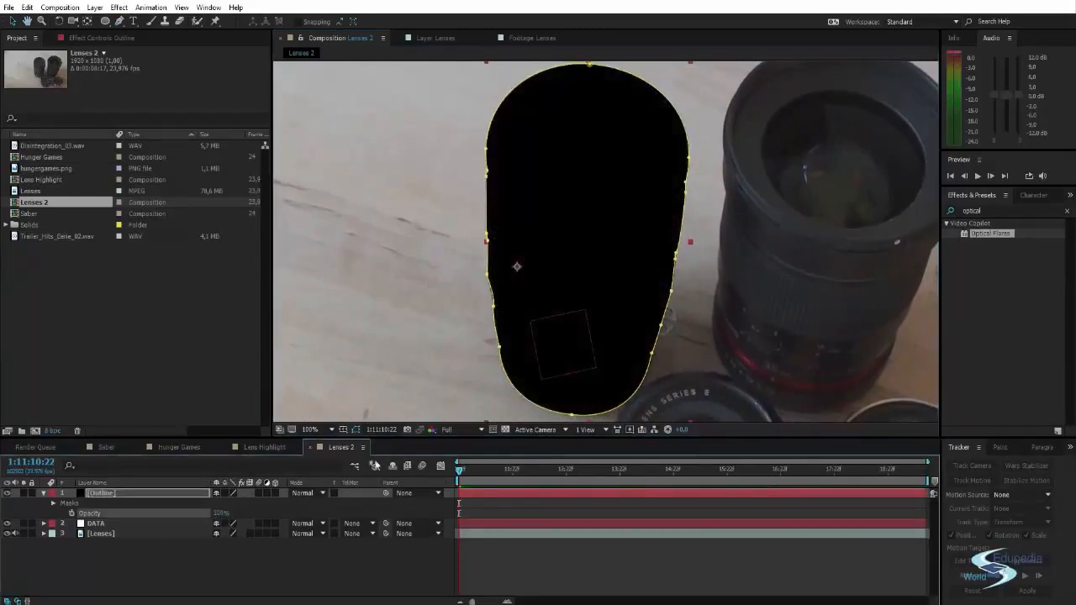
left_click(156, 502)
left_click(1005, 211)
type("s")
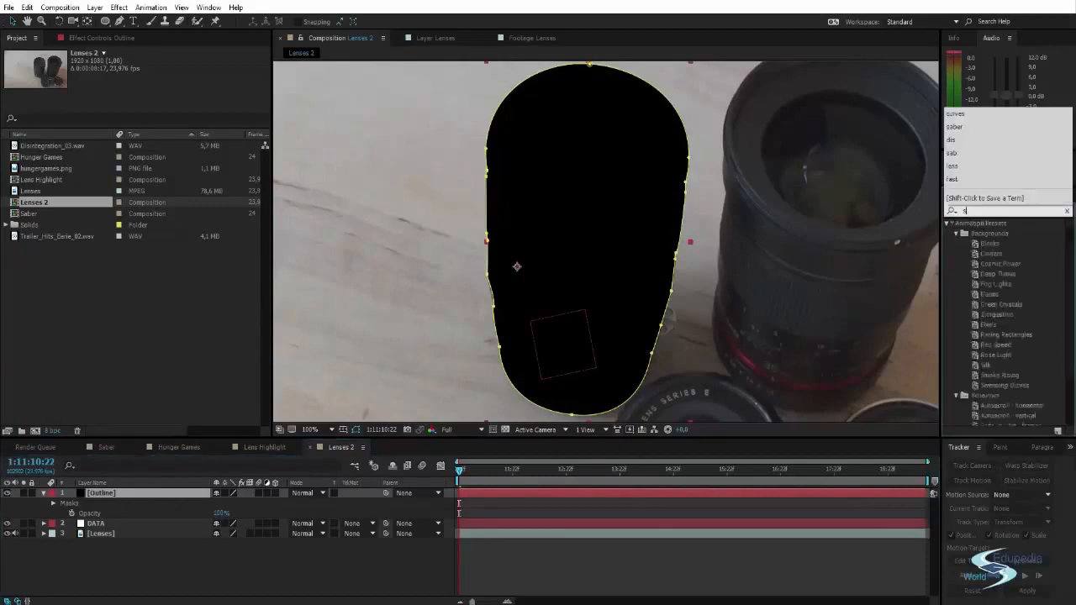
type("aber")
left_click_drag(978, 233, 592, 194)
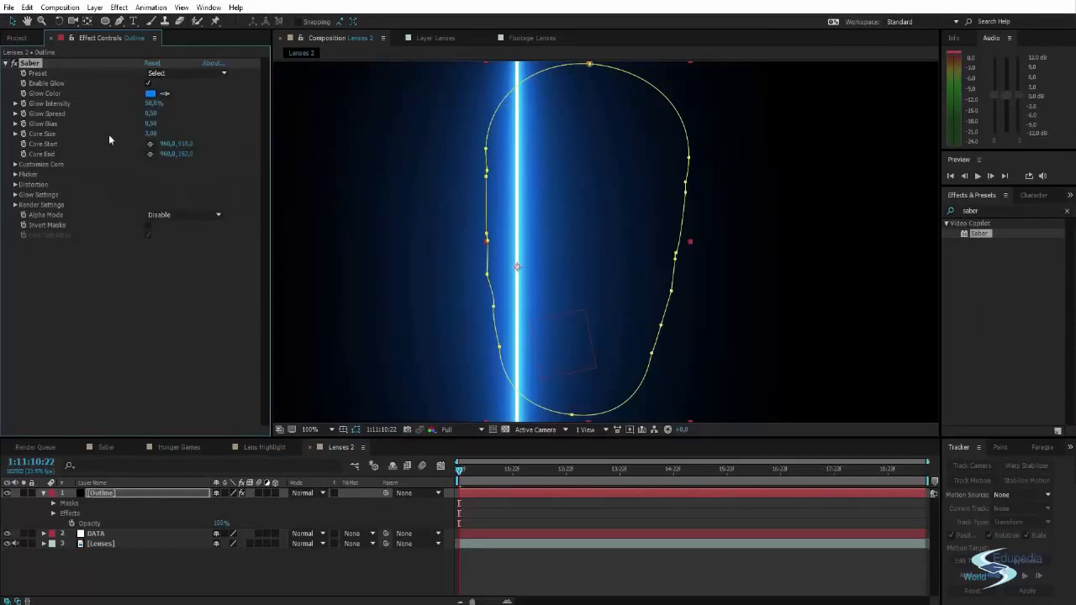
Reveal Saber's Customize Core settings and move the beam's two end points to form a short diagonal left of the lens mask.
left_click(14, 165)
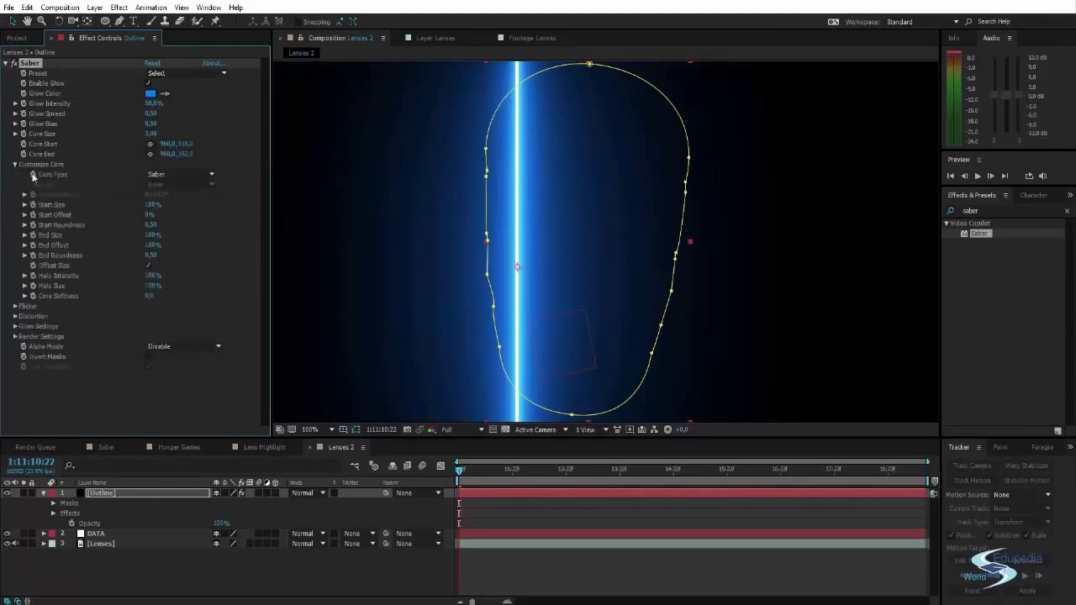
scroll(472, 205, "down", 2)
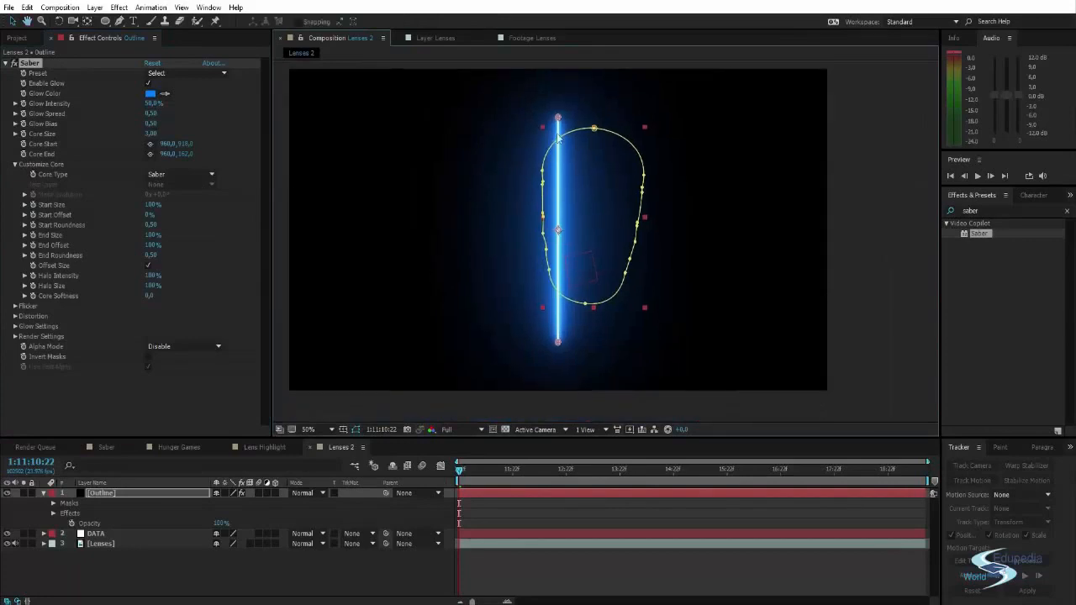
left_click_drag(558, 124, 455, 238)
left_click_drag(555, 344, 391, 177)
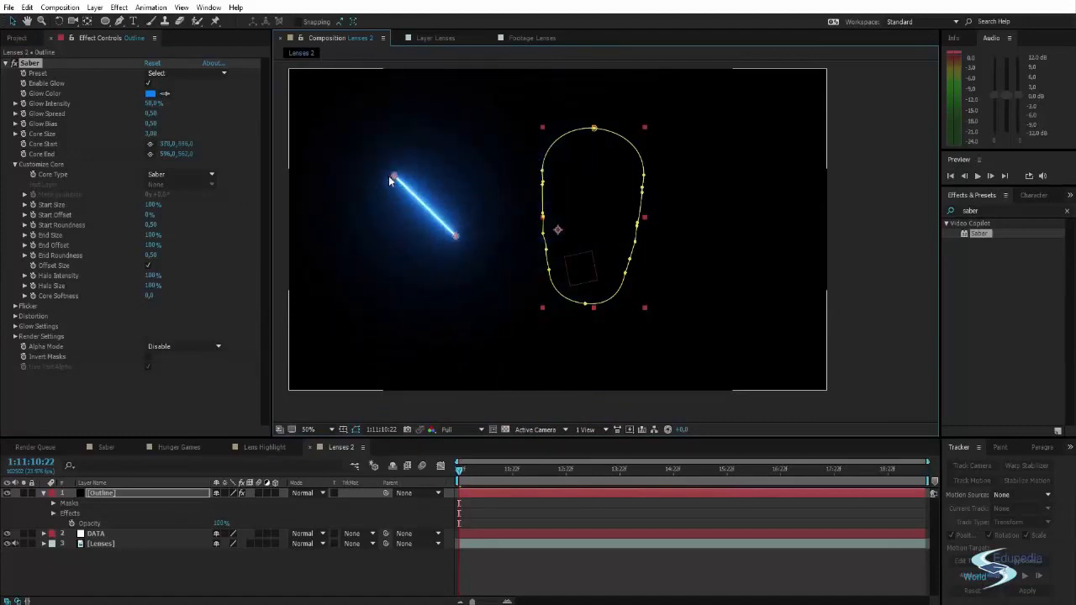
Set Saber's Core Type to Layer Masks.
left_click(206, 174)
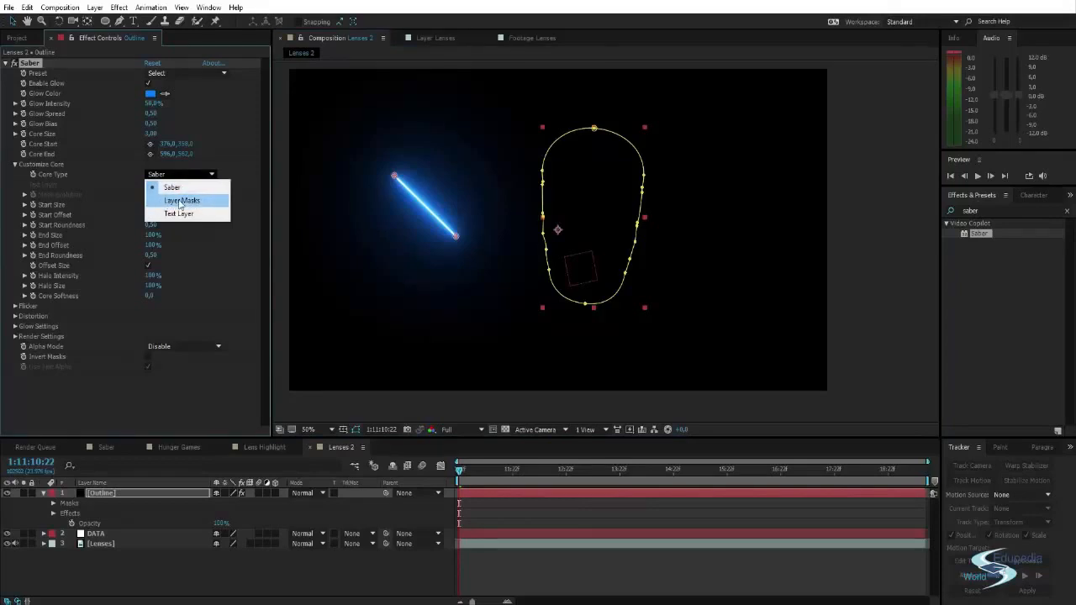
left_click(180, 202)
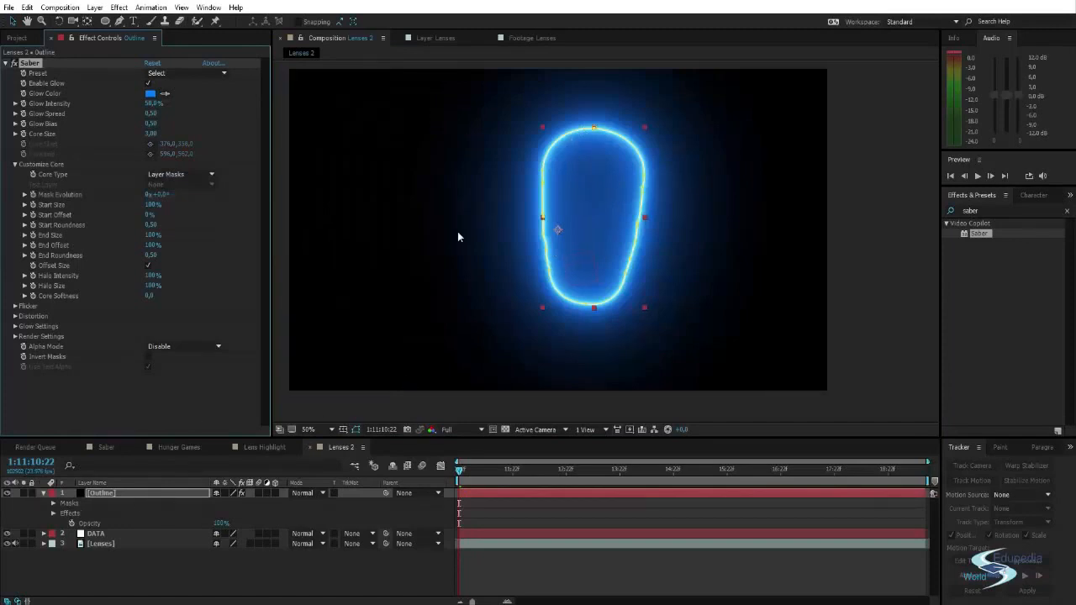
mouse_move(653, 161)
left_mouse_down()
mouse_move(644, 209)
mouse_move(653, 183)
left_mouse_up()
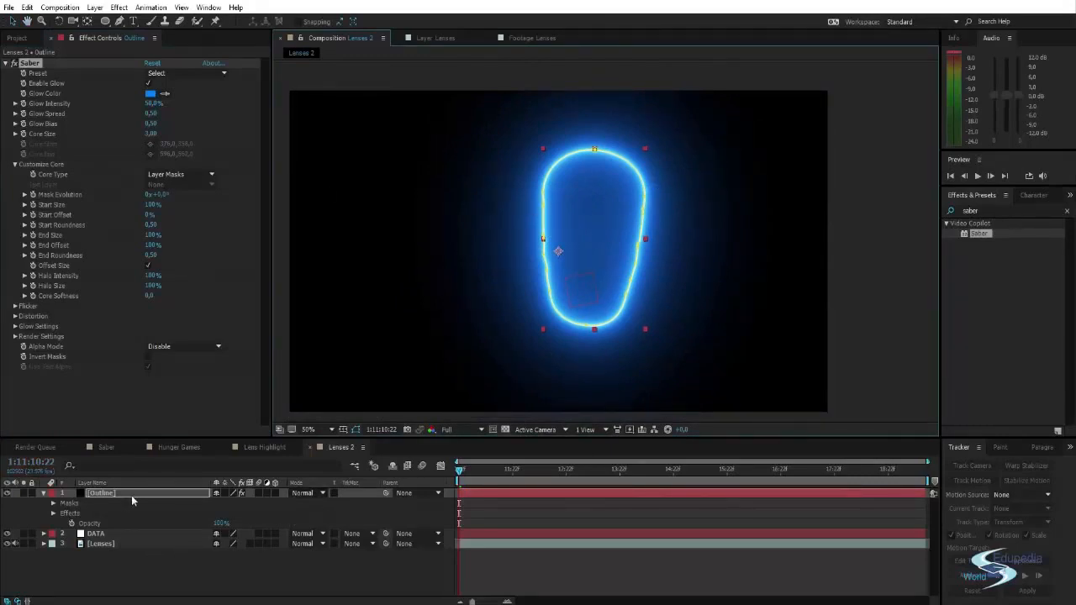
Set the Outline layer's blending mode to Screen, and check the glow over the footage at the start of the timeline.
left_click(302, 494)
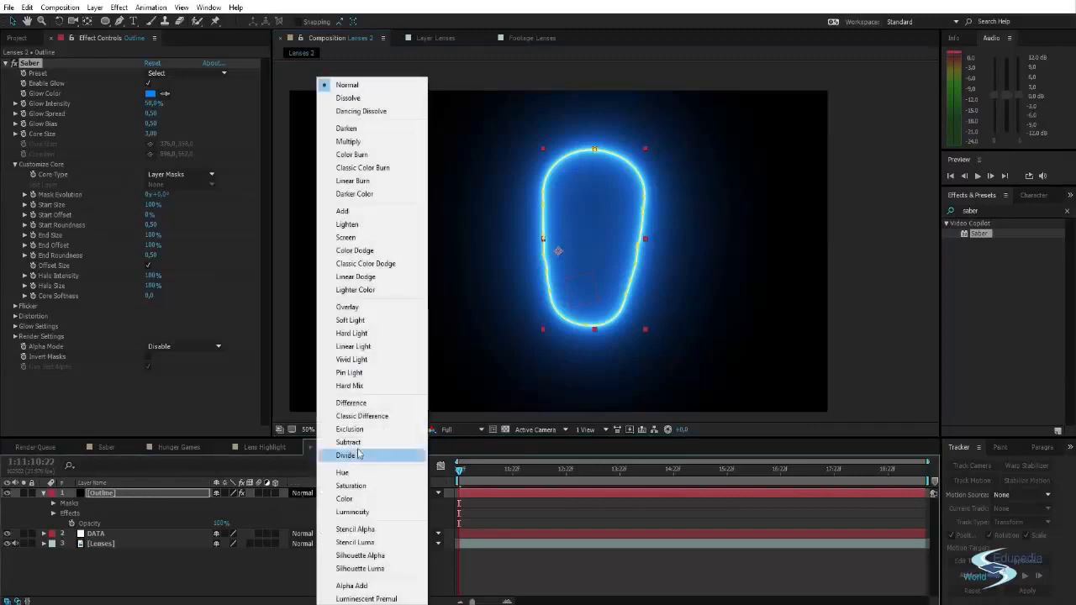
left_click(346, 237)
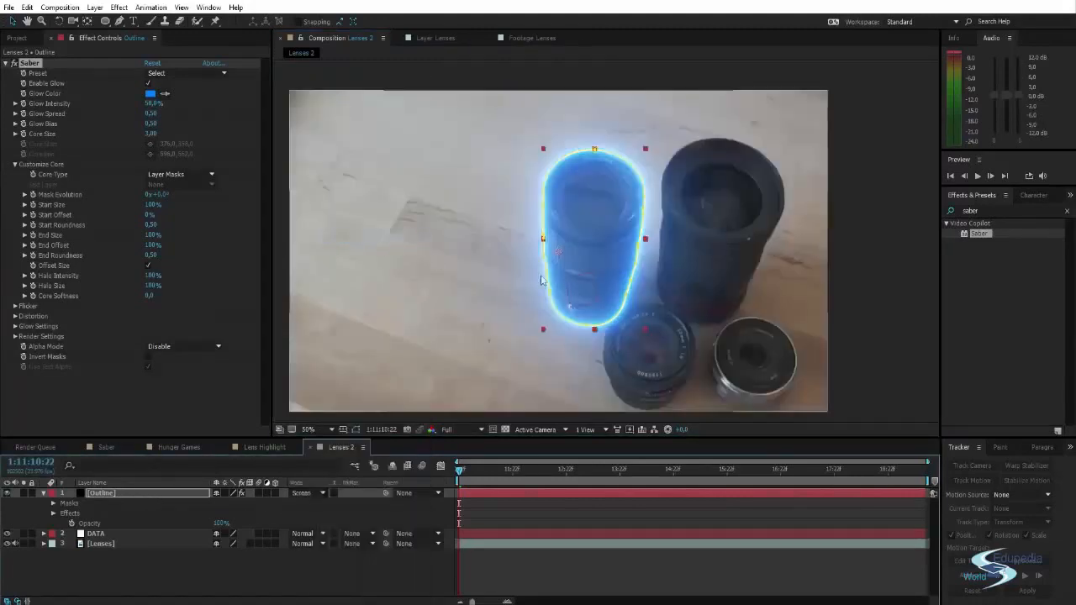
left_click(899, 205)
scroll(674, 231, "up", 1)
scroll(675, 232, "down", 1)
left_click_drag(672, 223, 681, 207)
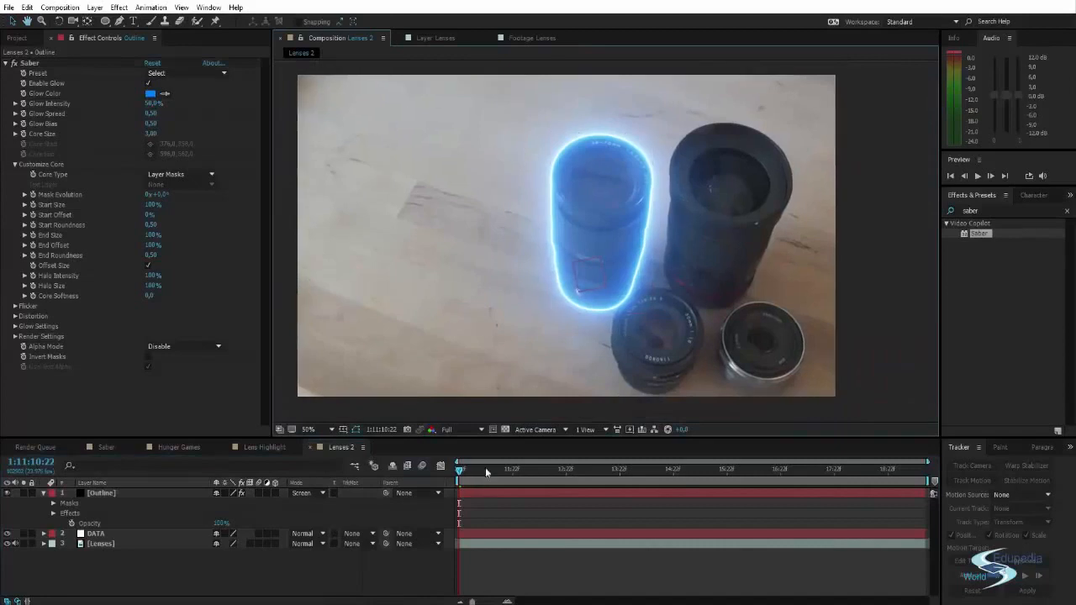
mouse_move(468, 477)
left_mouse_down()
mouse_move(748, 480)
mouse_move(449, 472)
left_mouse_up()
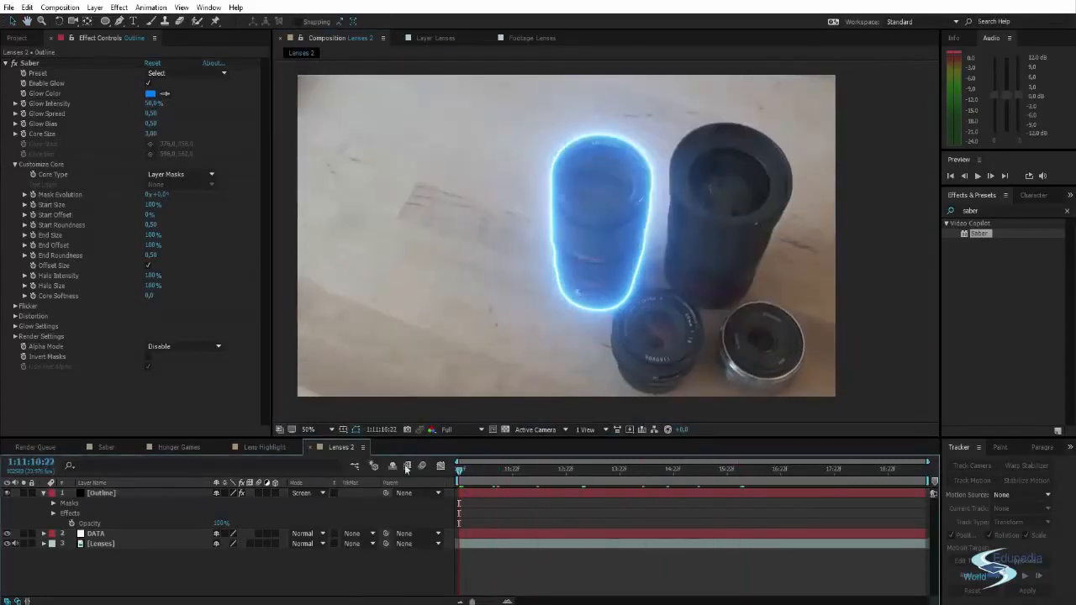
left_click_drag(667, 181, 657, 195)
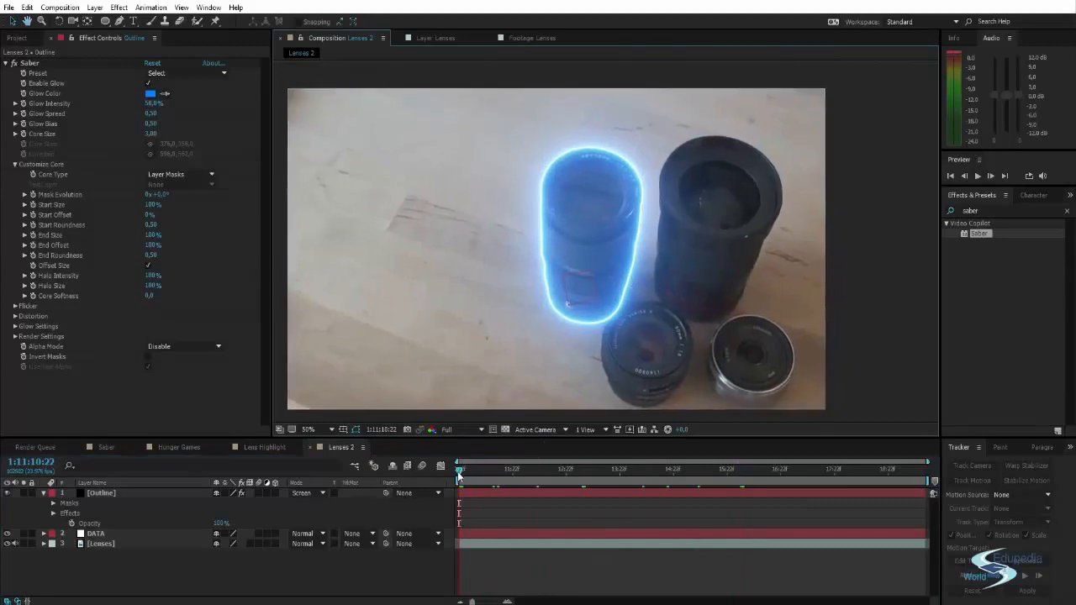
left_click_drag(460, 471, 434, 474)
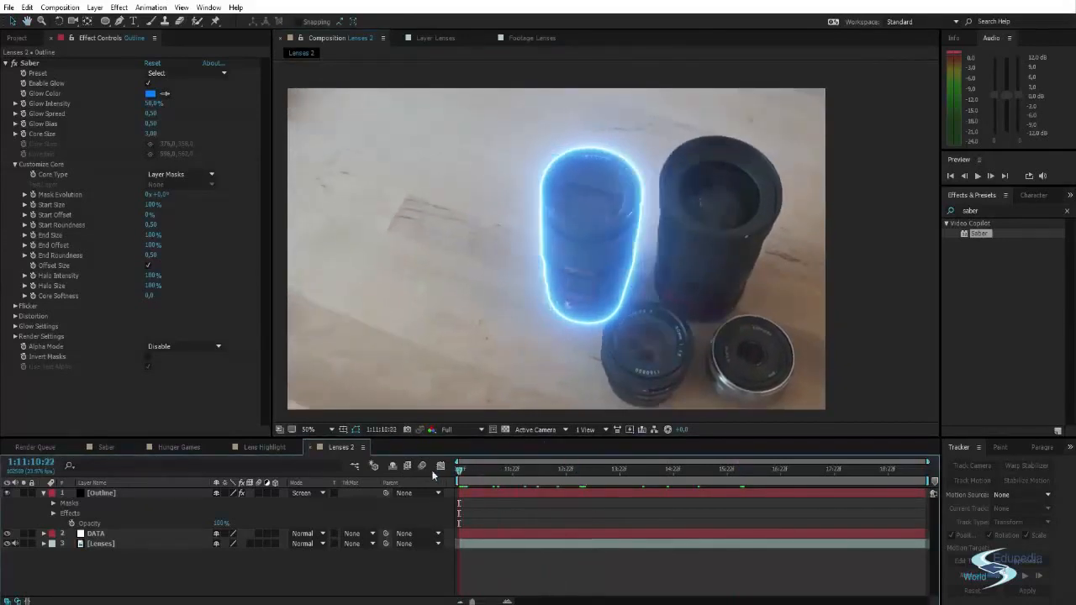
Parent the Outline layer to the DATA null and check the tracked outline in the timeline.
left_click(99, 493)
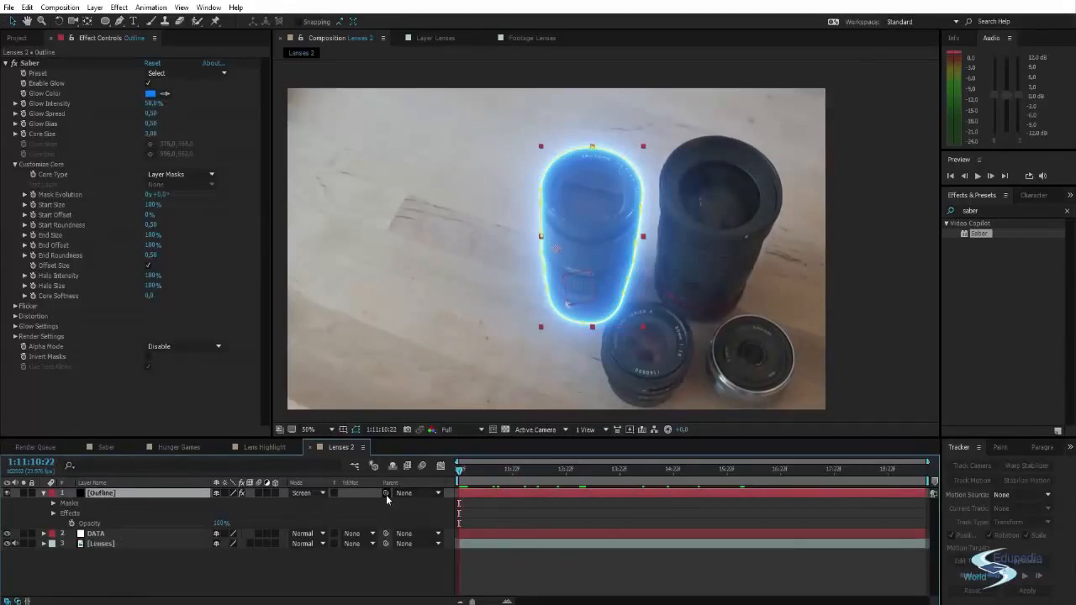
left_click(412, 492)
left_click(455, 539)
left_click_drag(389, 492, 166, 537)
left_click(317, 577)
mouse_move(460, 469)
left_mouse_down()
mouse_move(909, 471)
mouse_move(461, 486)
left_mouse_up()
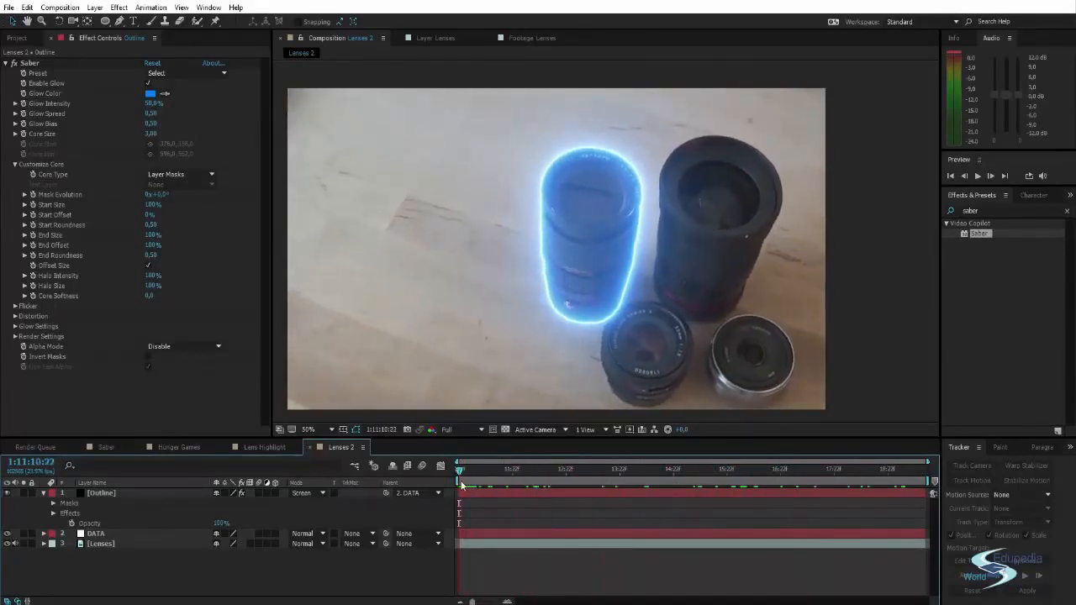
Examine the finished outline effect in the Lens Highlight composition, and return to the Lenses 2 composition.
left_click(264, 447)
left_click_drag(530, 466, 568, 475)
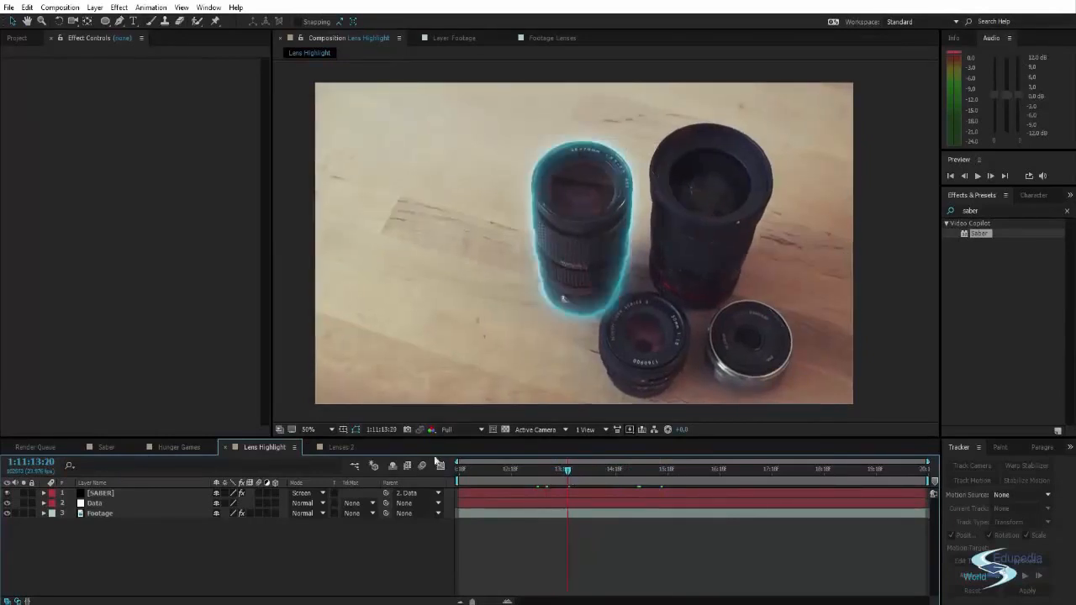
left_click(338, 447)
Apply Saber's Fog preset on the Outline layer and inspect the glow around the lens up close.
left_click(143, 492)
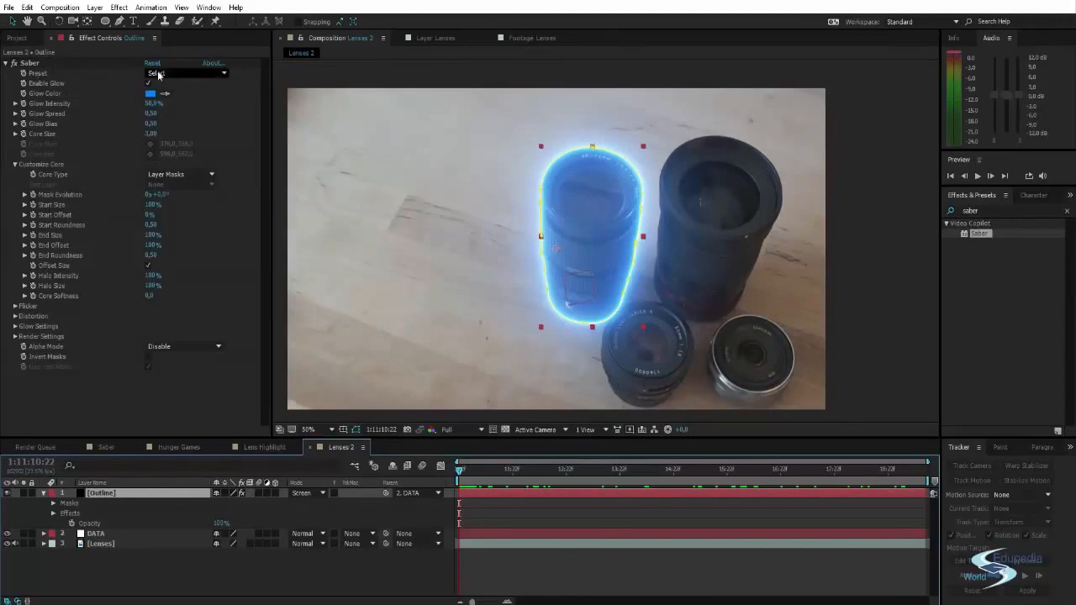
left_click(162, 72)
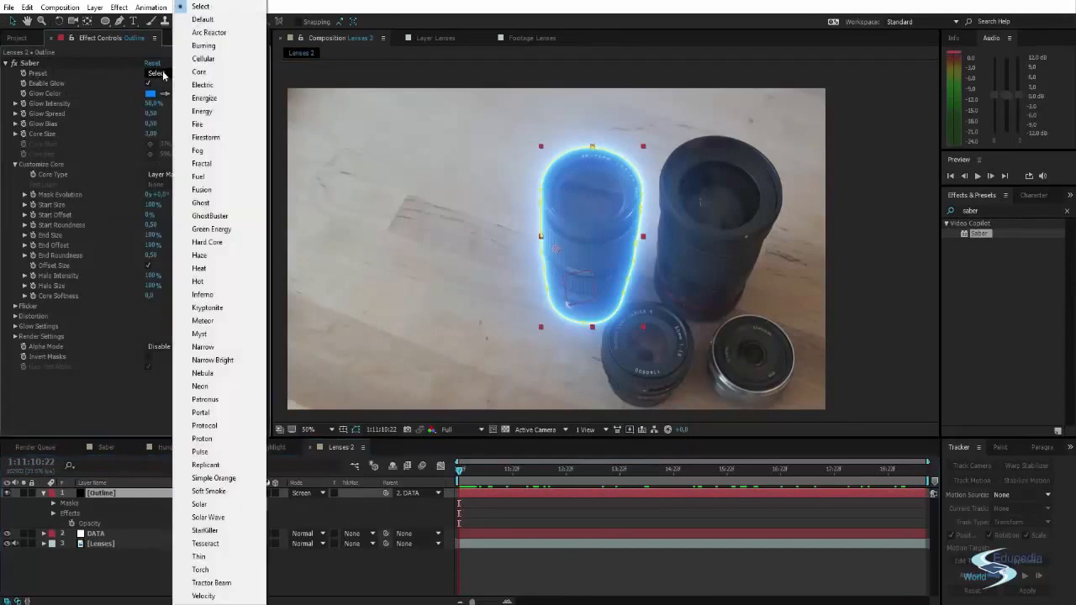
left_click(210, 151)
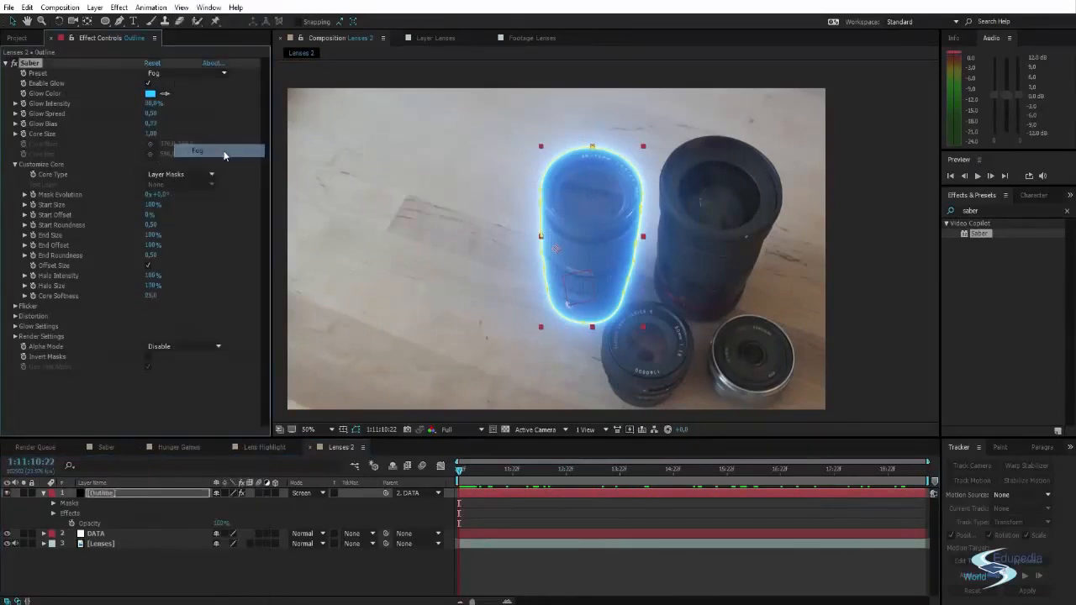
left_click(283, 205)
scroll(619, 230, "up", 1)
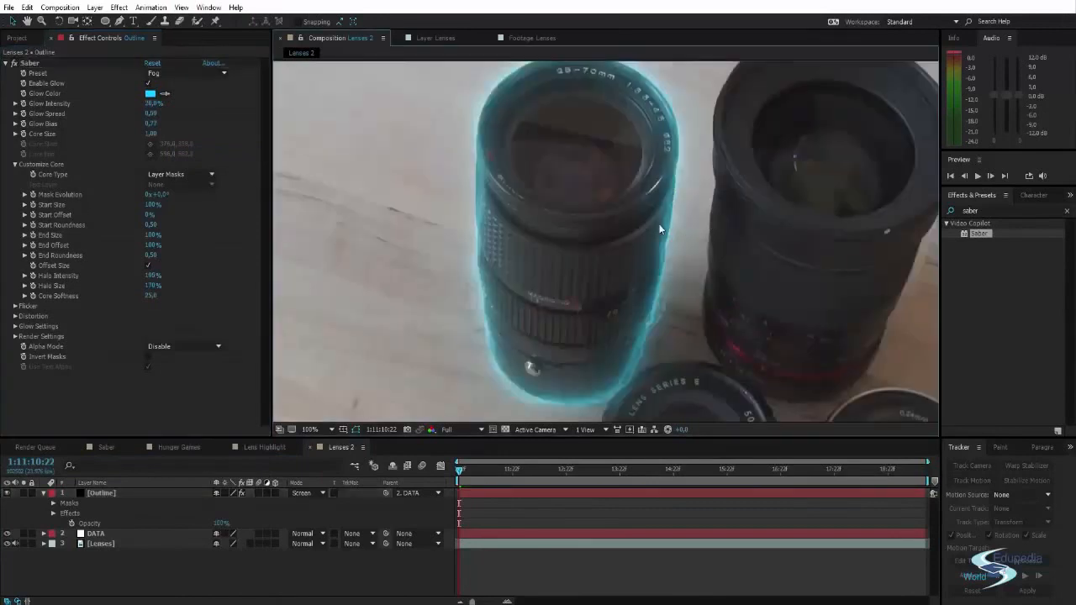
left_click_drag(657, 228, 651, 252)
left_click_drag(567, 202, 563, 228)
scroll(633, 291, "down", 1)
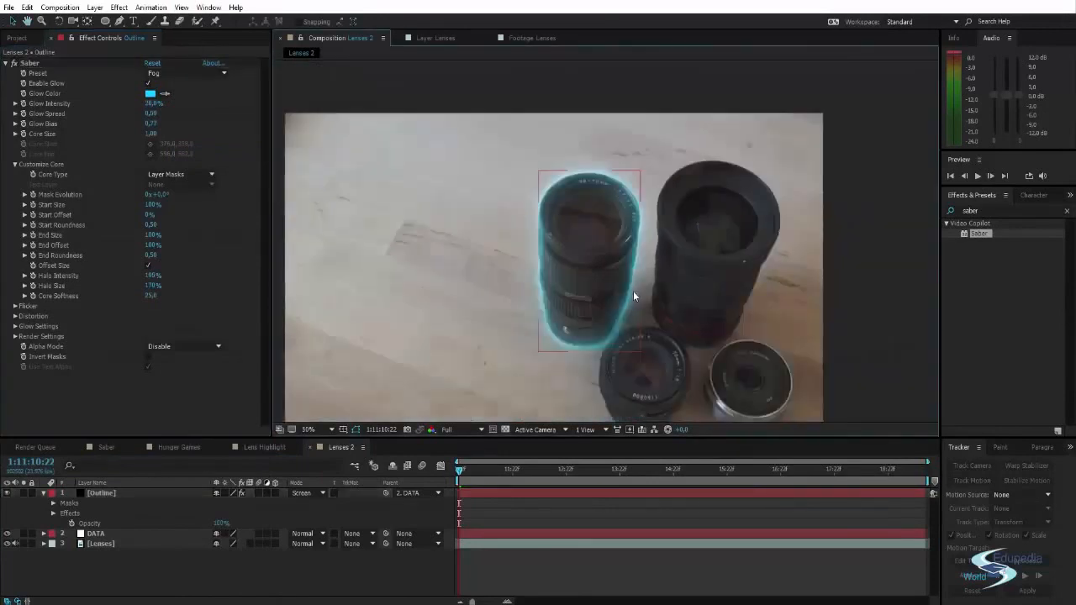
scroll(612, 295, "up", 1)
left_click_drag(612, 295, 613, 263)
scroll(659, 288, "down", 1)
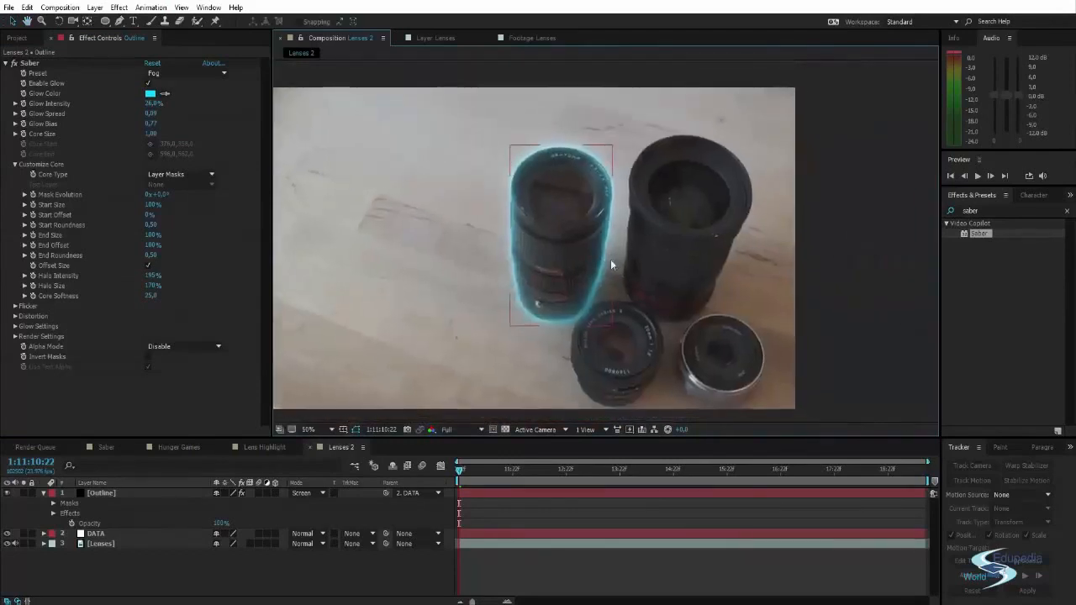
Apply Saber's Energy preset to the Outline layer and check the tracked glow further along the timeline.
left_click(185, 74)
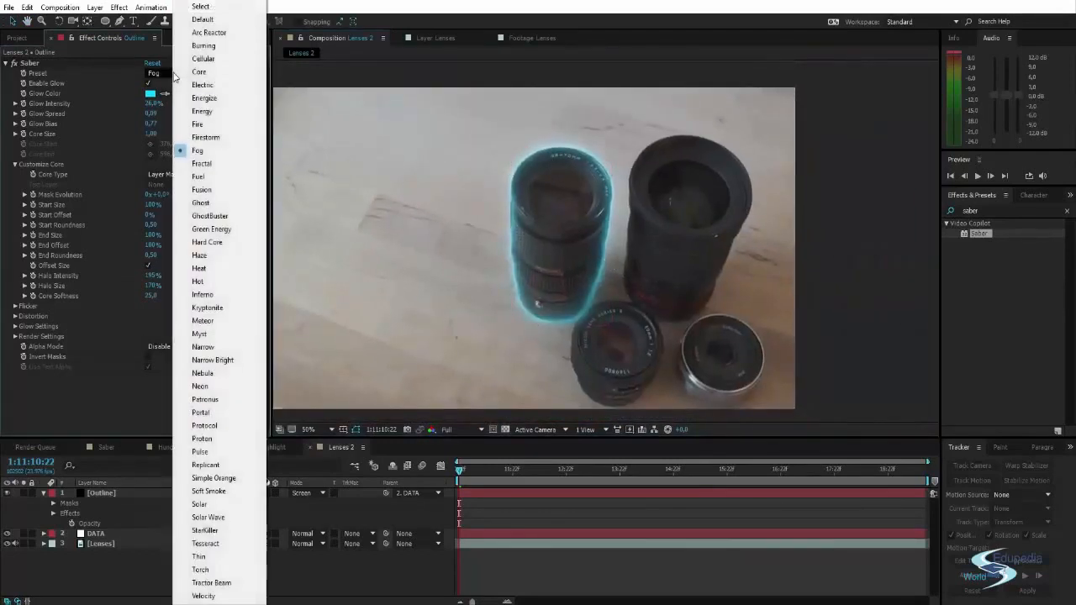
left_click(226, 113)
left_click(876, 198)
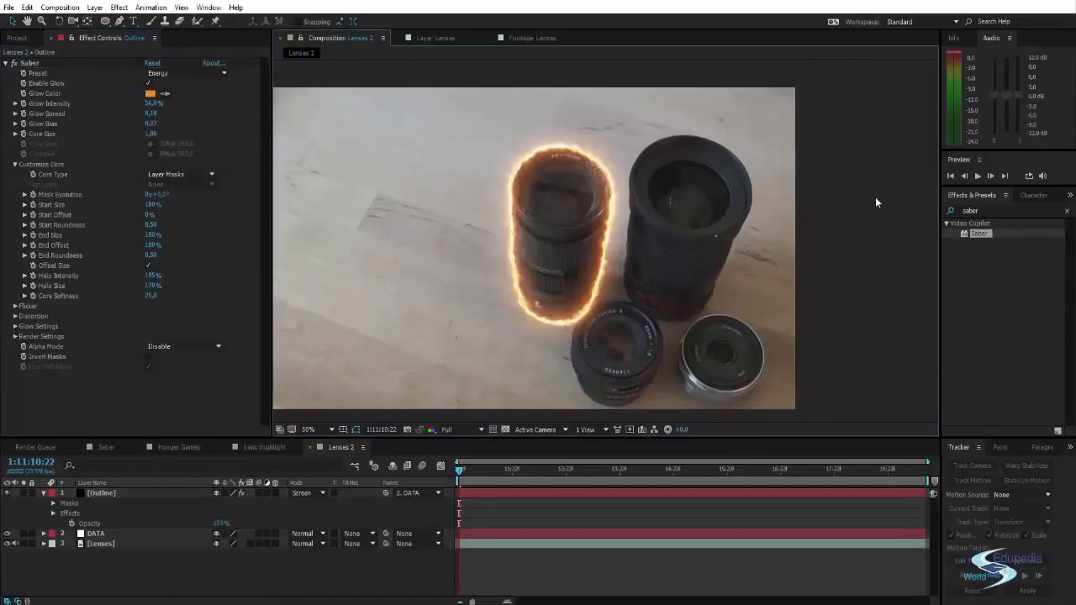
left_click_drag(458, 473, 566, 473)
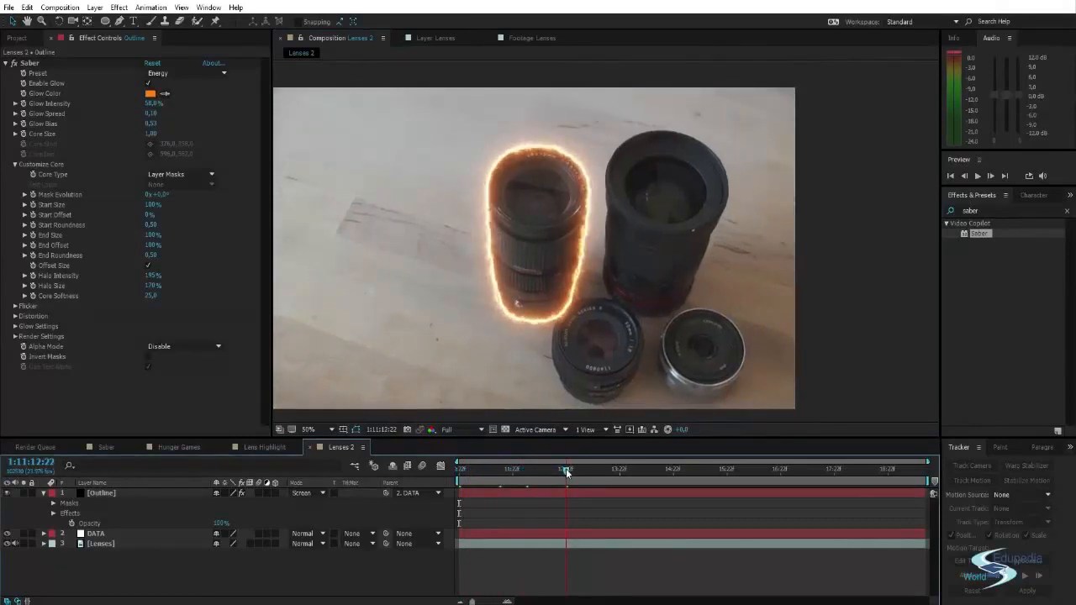
At 1:11:13:00, set the Outline layer's Saber Start Size to 0% and Start Offset to 100%.
mouse_move(566, 473)
left_mouse_down()
mouse_move(508, 475)
mouse_move(569, 473)
left_mouse_up()
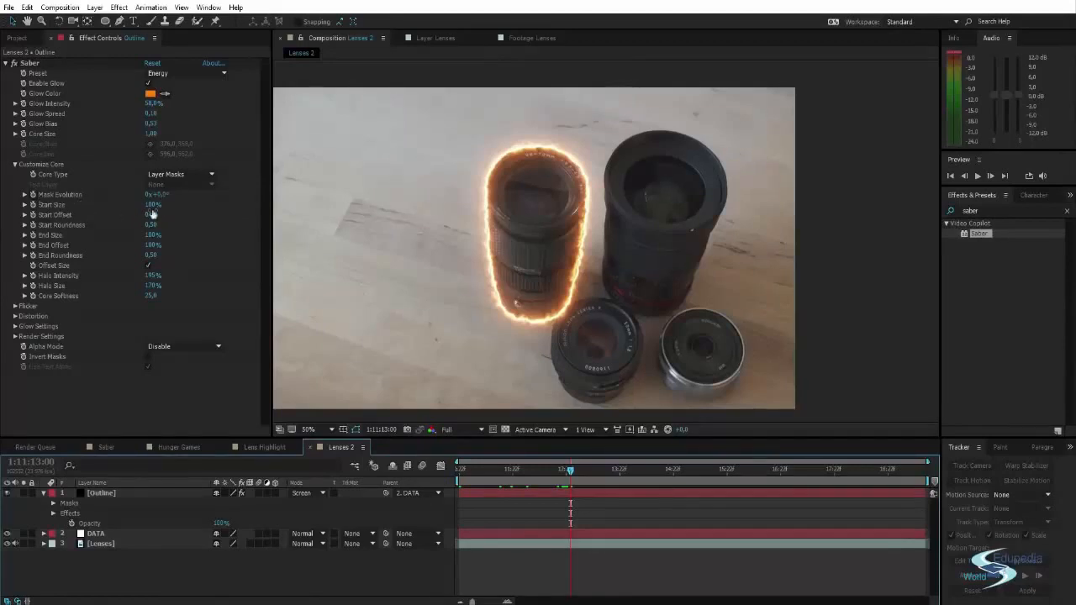
left_click_drag(149, 216, 87, 218)
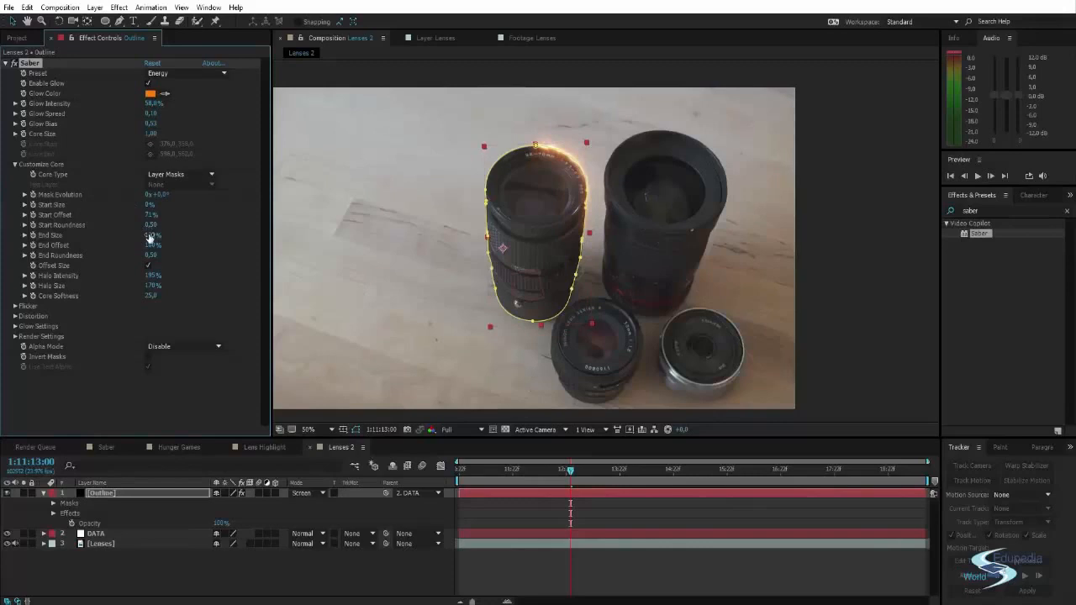
left_click_drag(176, 230, 218, 228)
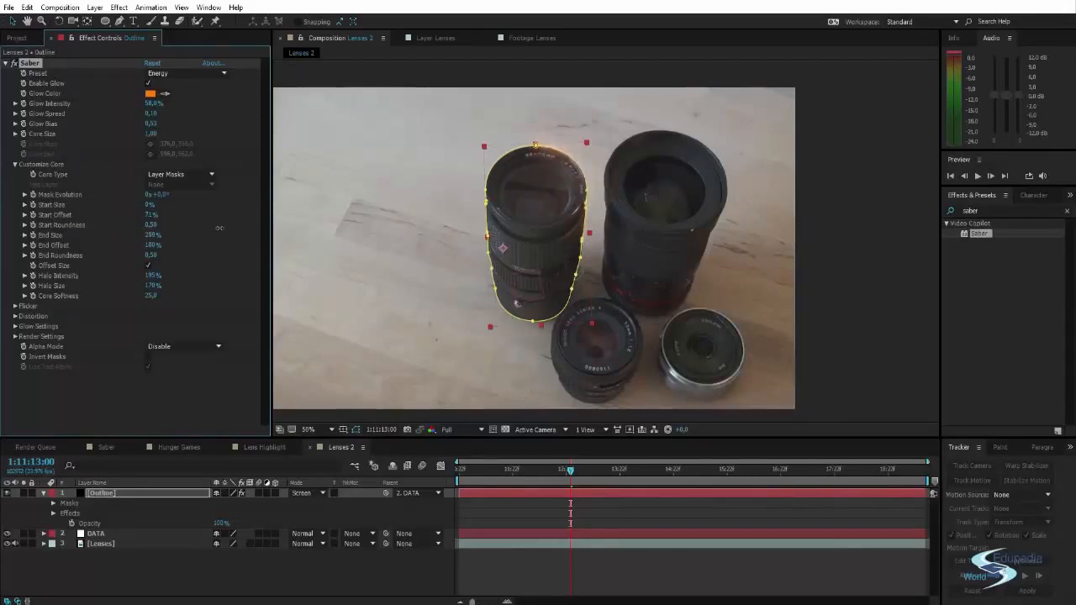
key("ctrl+z")
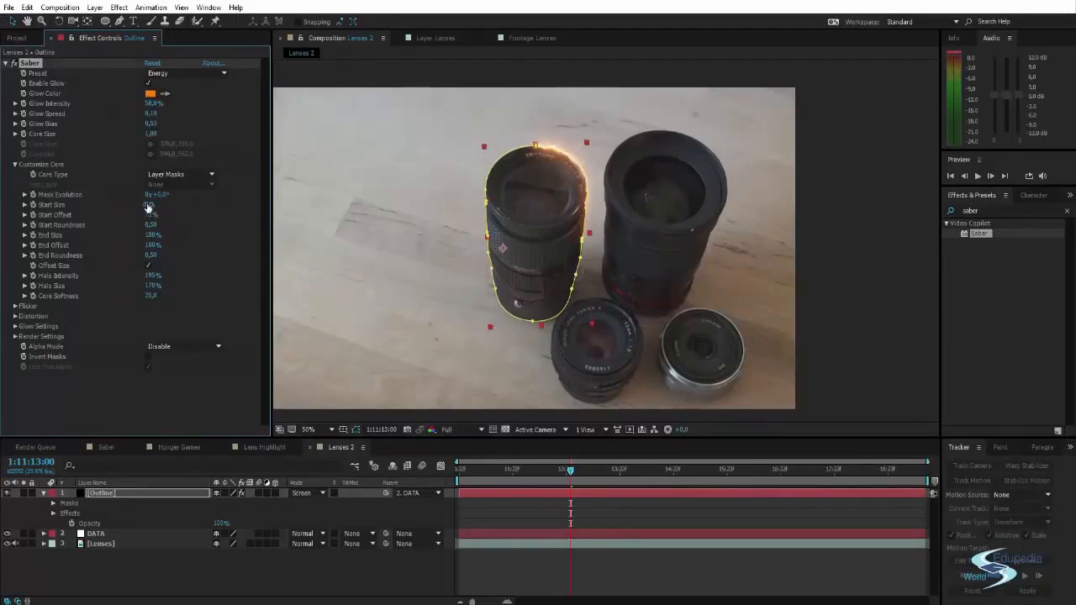
left_click_drag(178, 203, 205, 204)
left_click(152, 216)
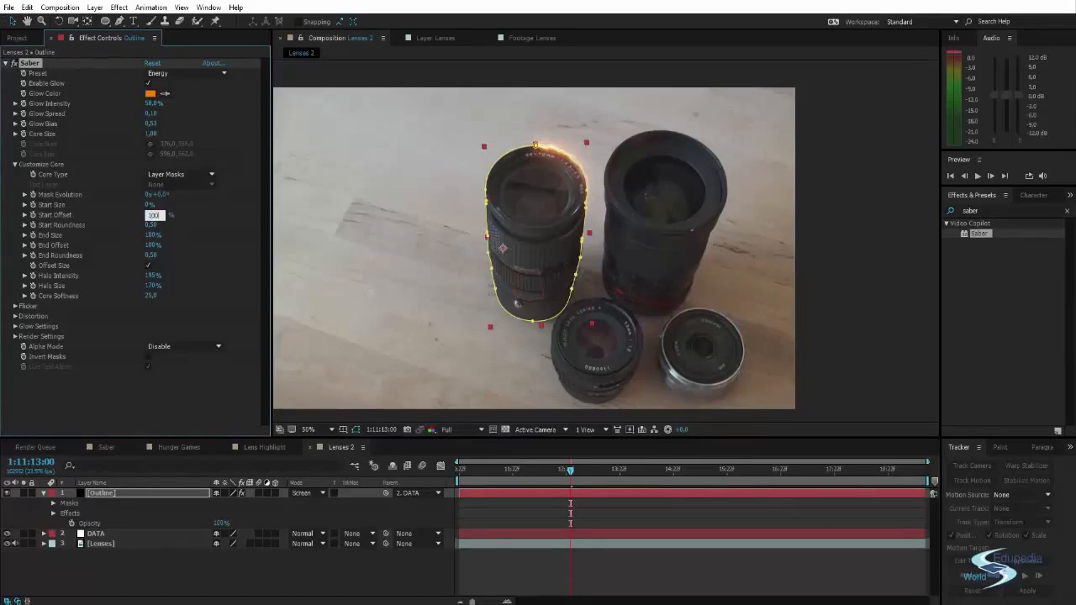
key("Return")
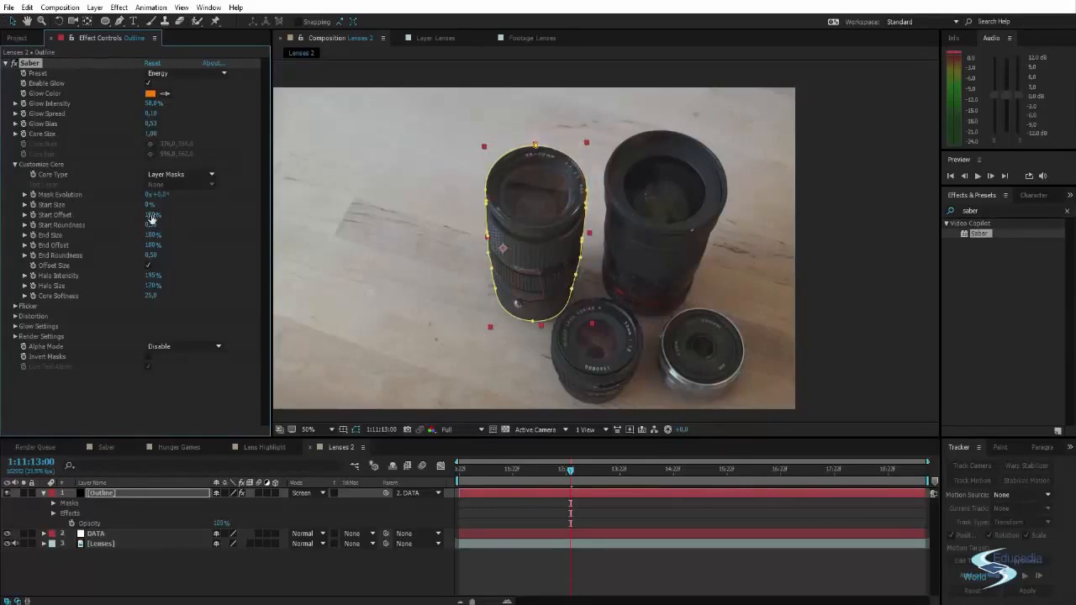
Keyframe Saber's Start Size and Start Offset at the current frame, and set Start Offset to 0% at 1:11:13:22.
left_click(539, 494)
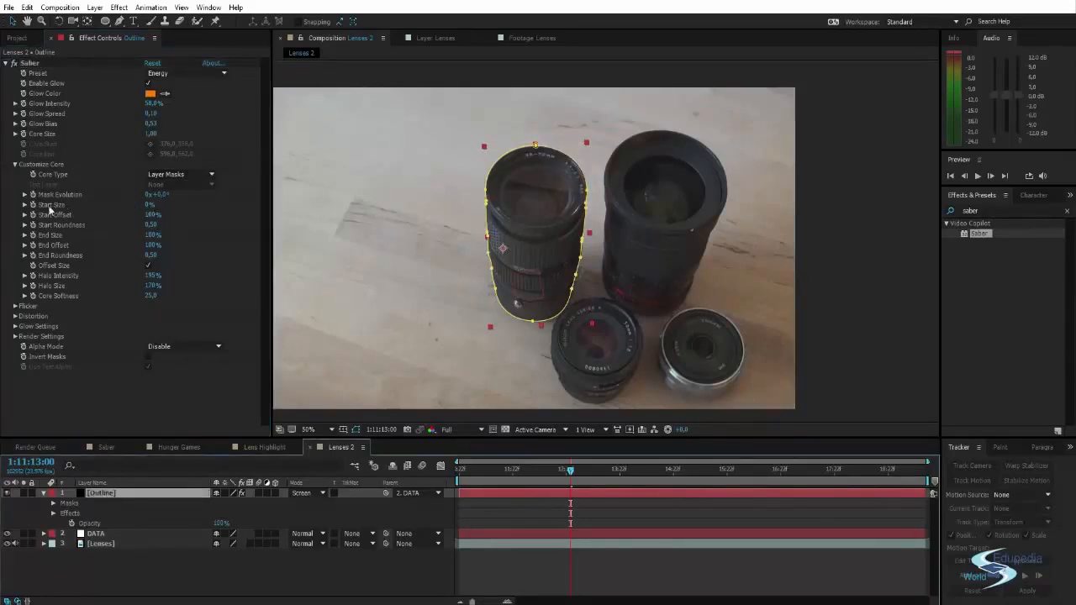
left_click(33, 205)
left_click(32, 215)
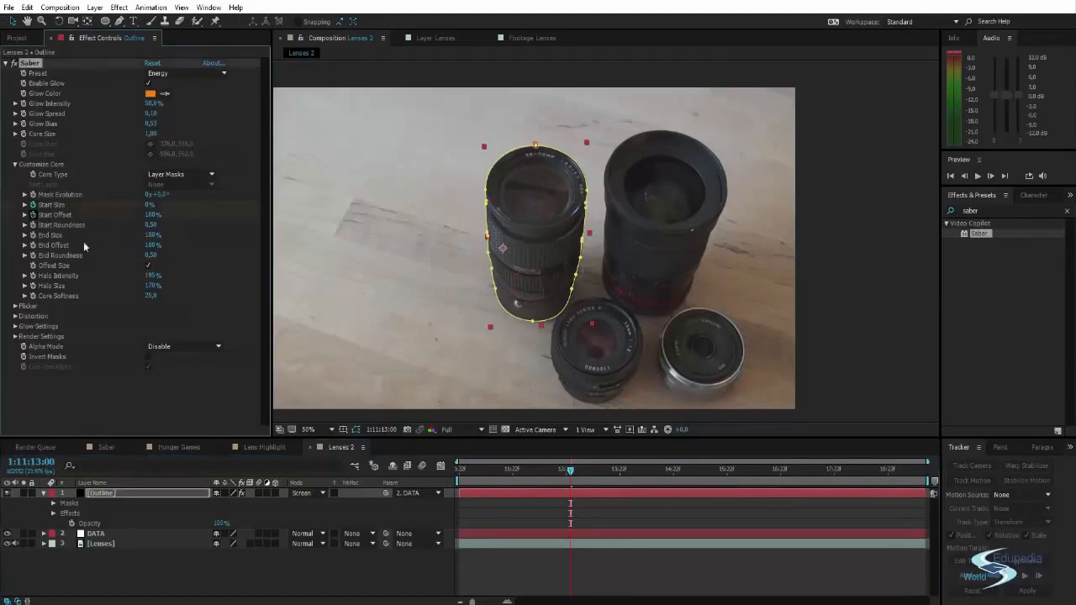
left_click_drag(571, 471, 620, 471)
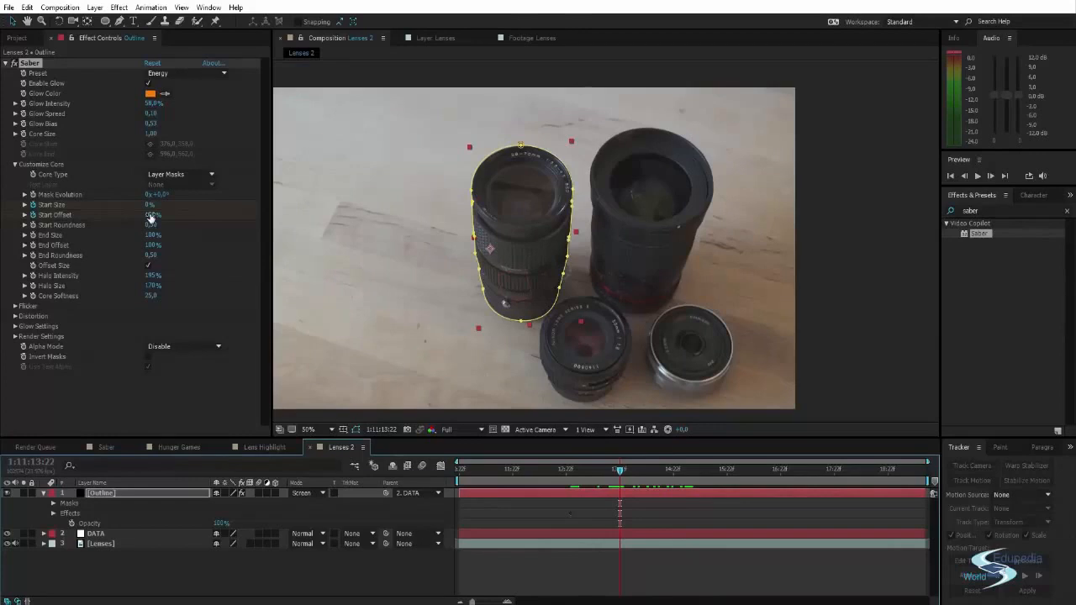
left_click(151, 214)
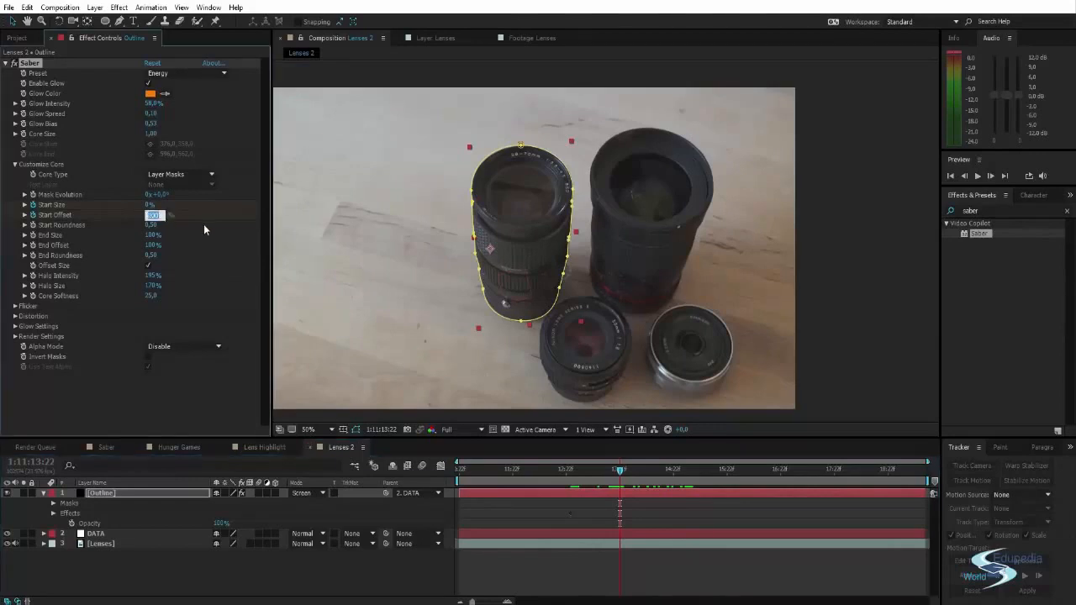
type("0")
key("Return")
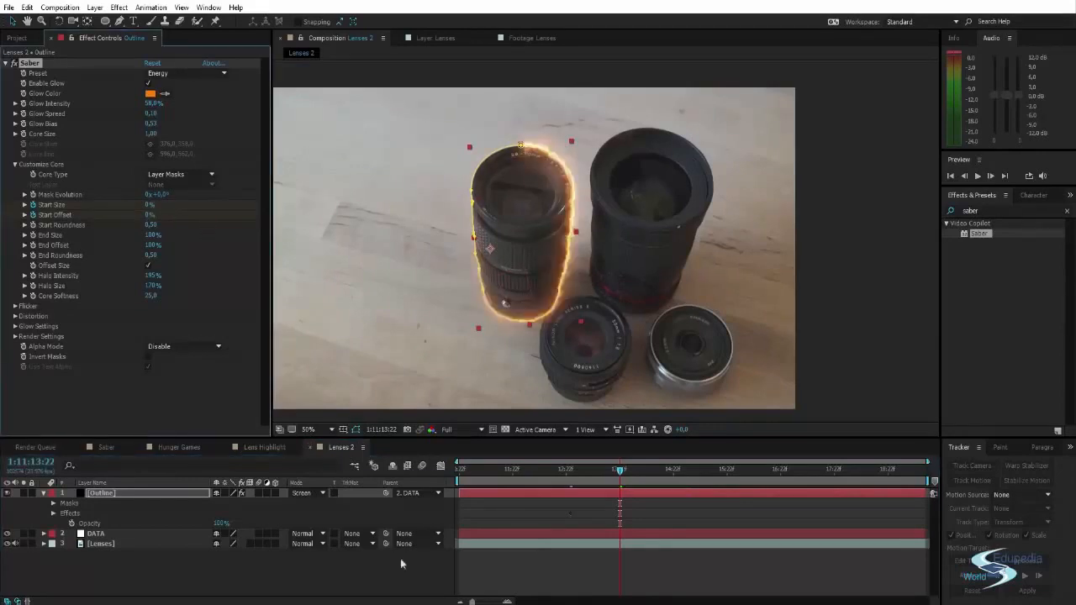
Reveal the Outline layer's keyframes, add a Start Size keyframe at 1:11:13:11, and set Start Size to 100% at 1:11:13:22.
left_click_drag(619, 470, 596, 472)
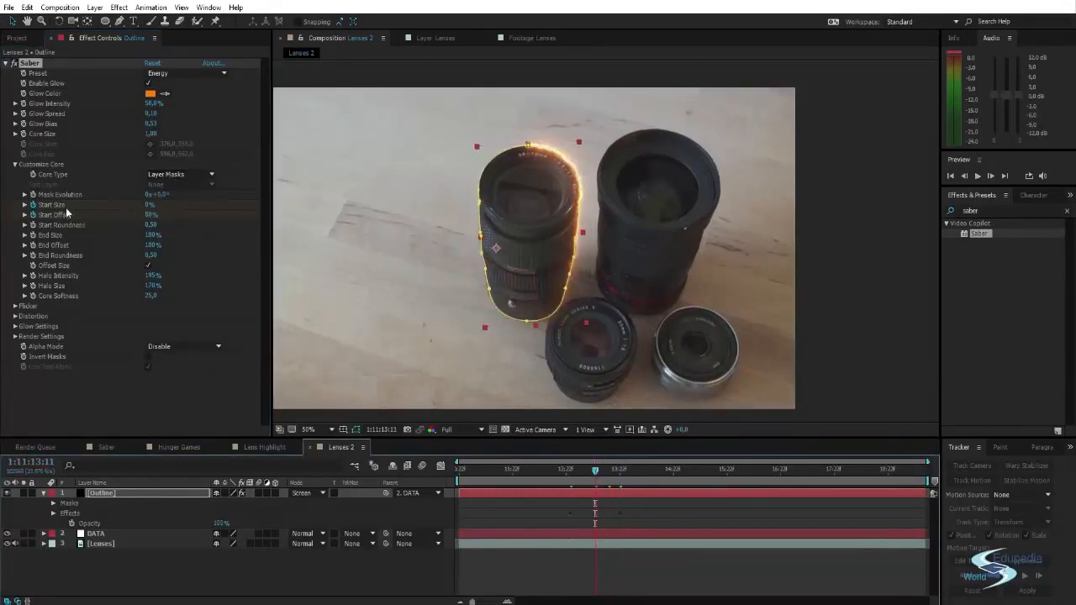
left_click(486, 497)
key("u")
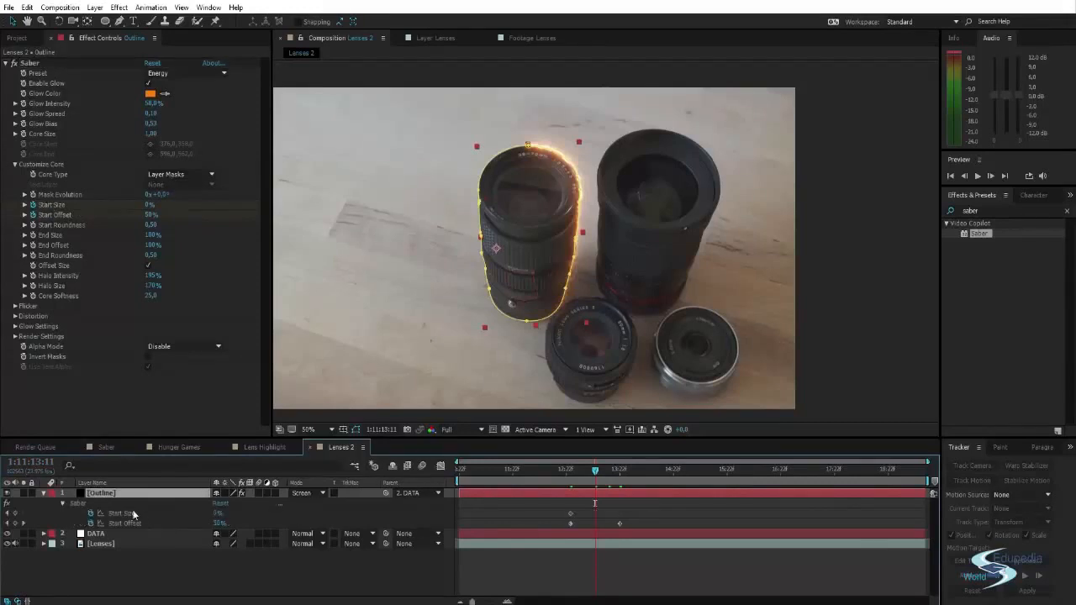
left_click(14, 512)
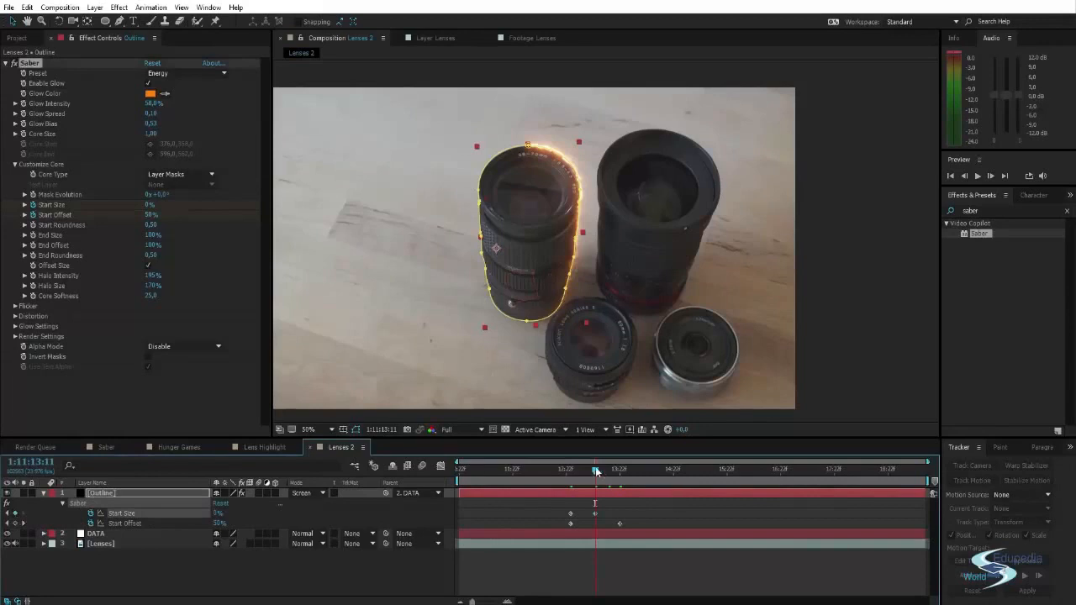
left_click_drag(595, 472, 619, 472)
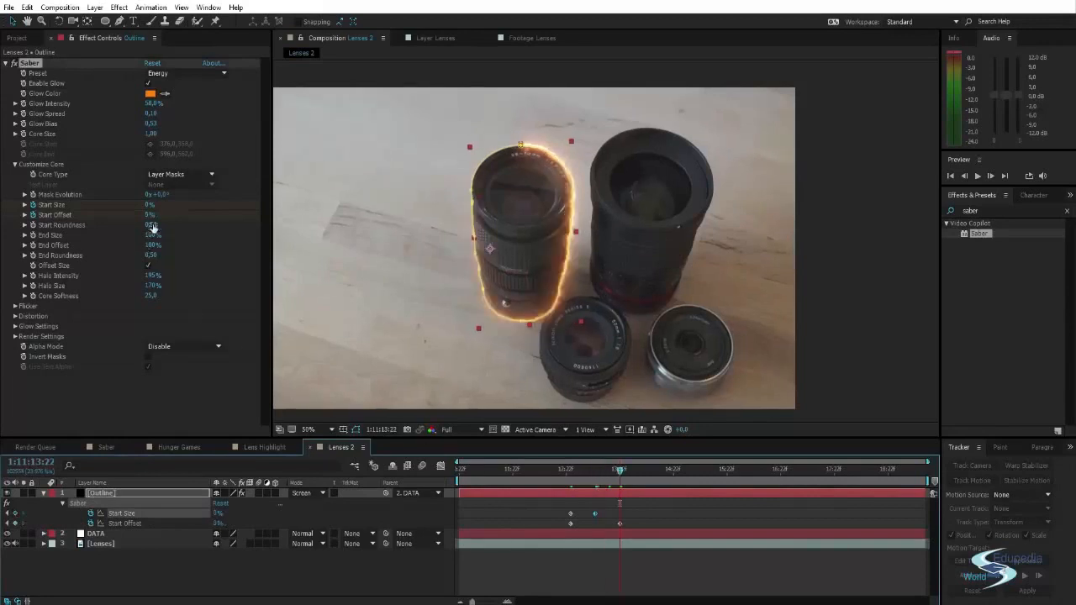
left_click(147, 205)
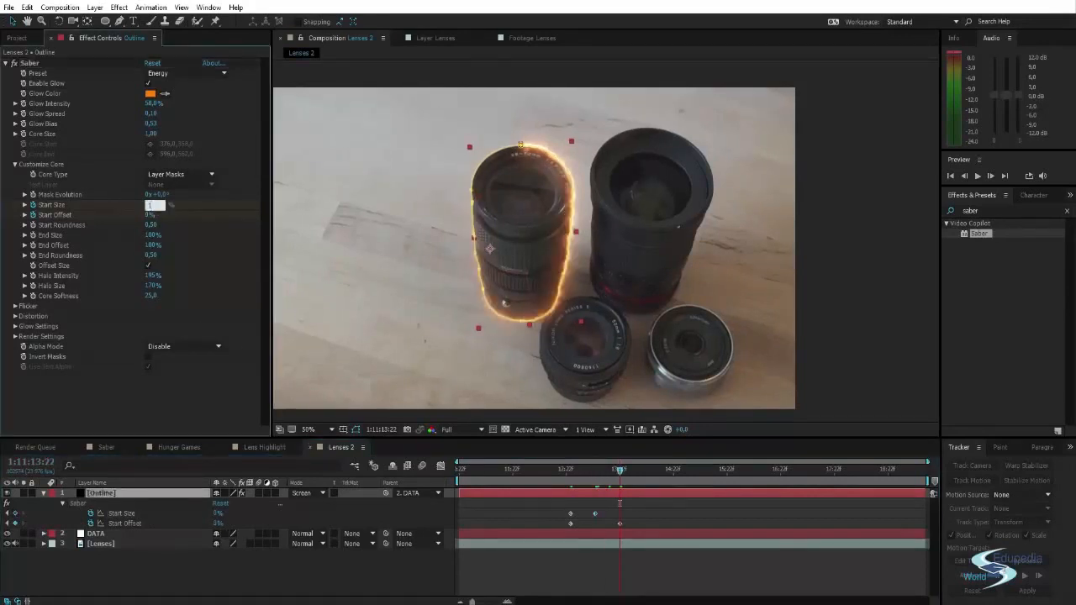
key("Return")
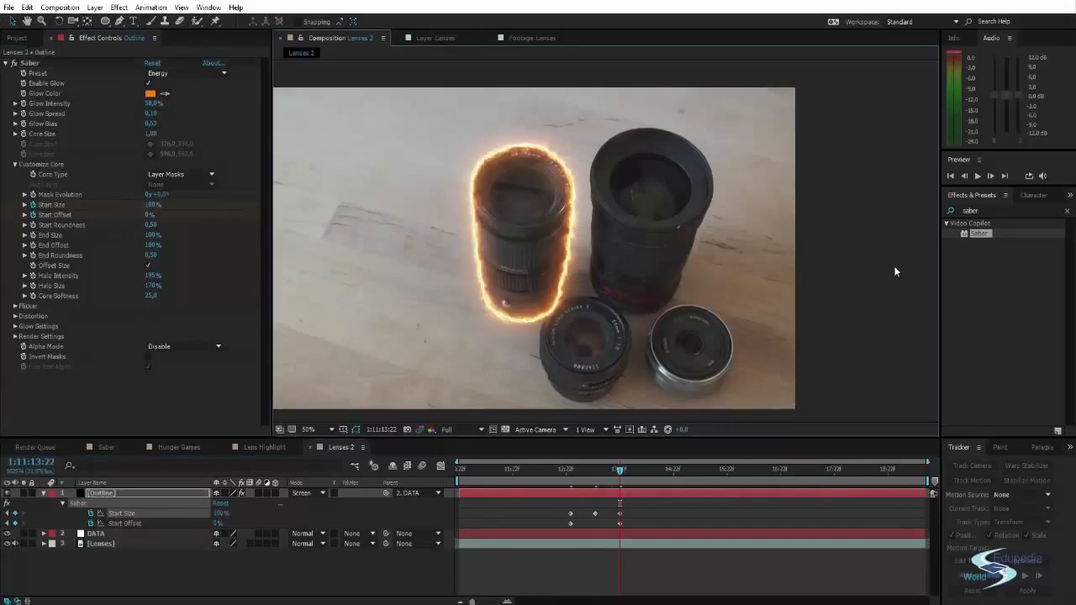
Shift all Start Size and Start Offset keyframes earlier, starting about midway between 11:22 and 12:22, and preview the outline animation.
mouse_move(620, 469)
left_mouse_down()
mouse_move(592, 478)
mouse_move(620, 485)
left_mouse_up()
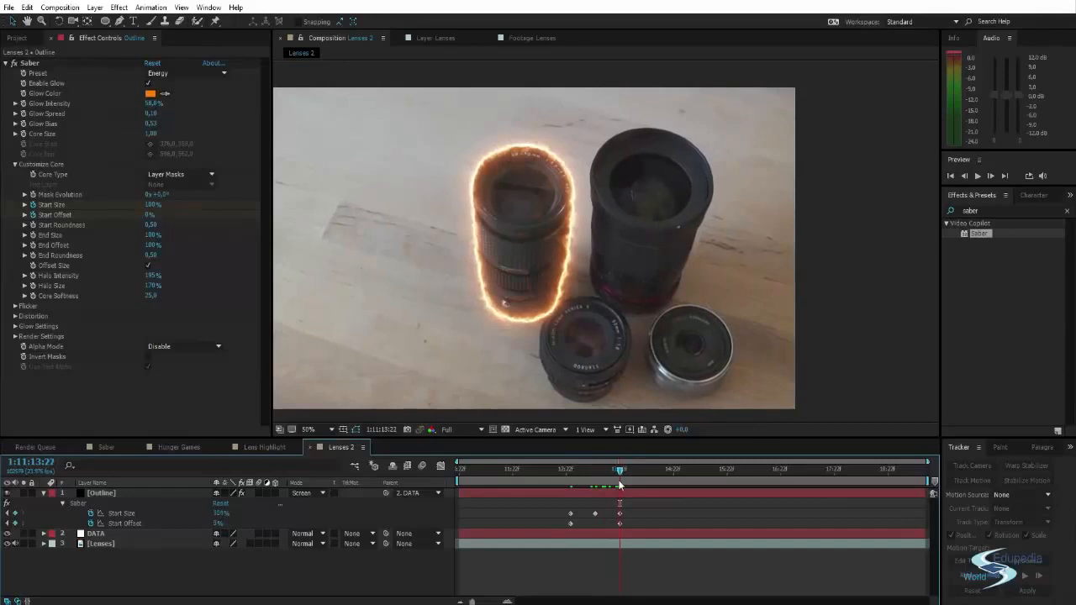
left_click(658, 493)
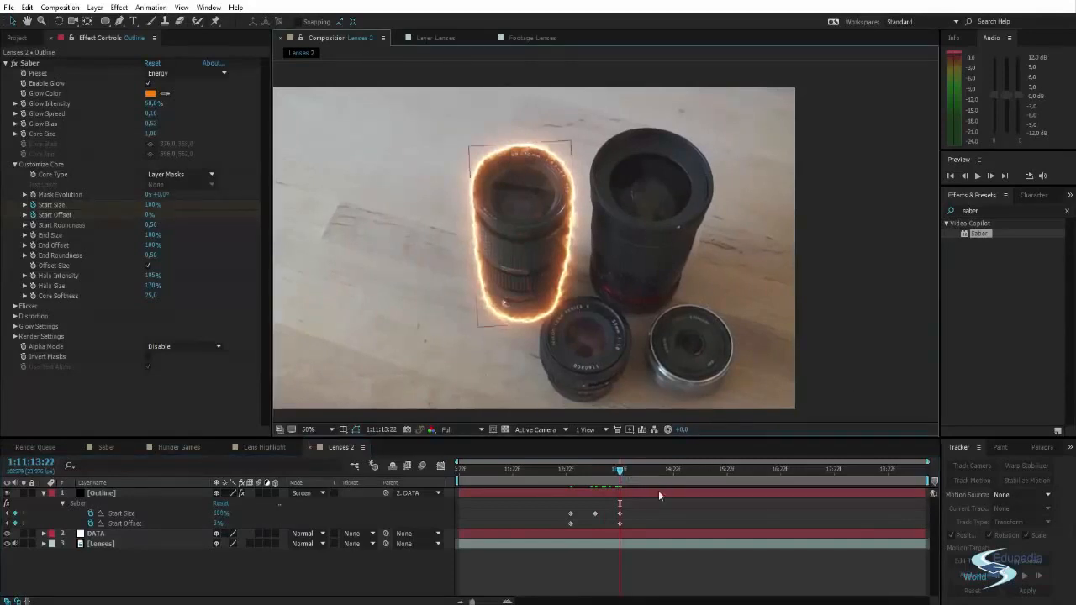
key("F2")
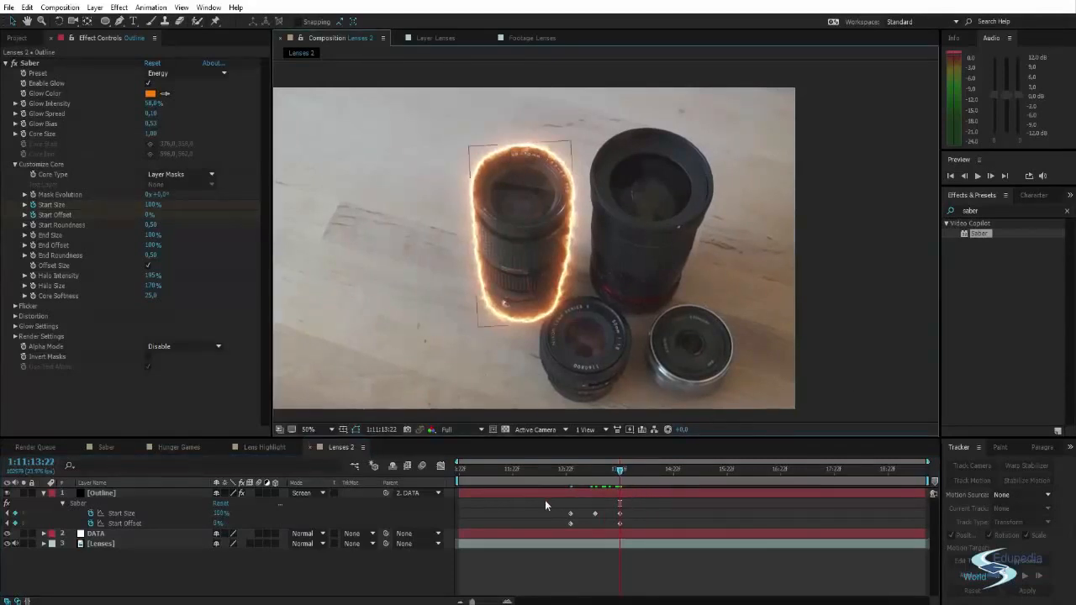
left_click_drag(545, 500, 618, 527)
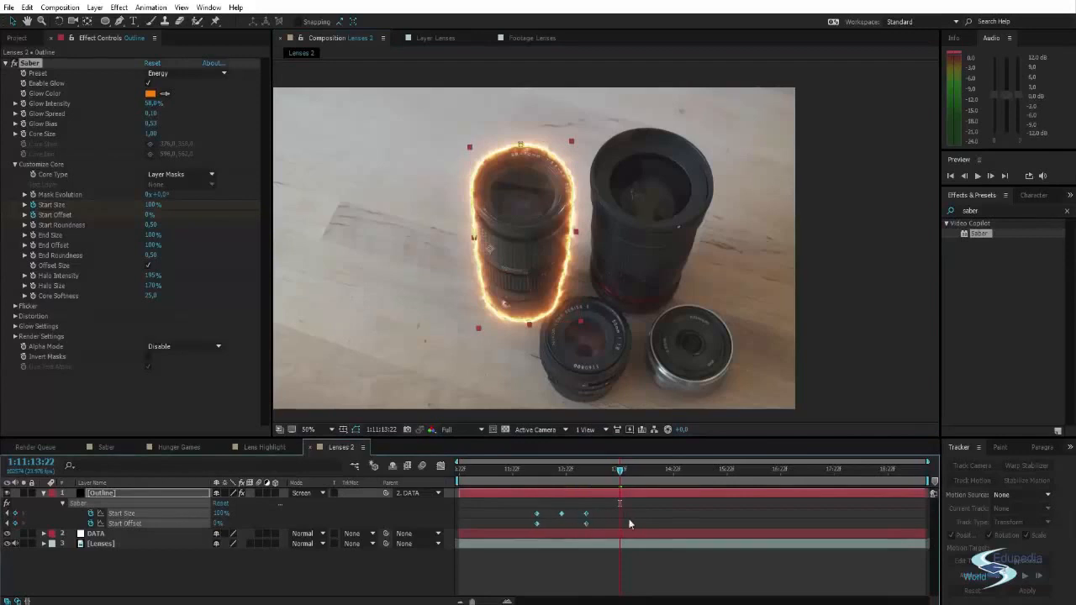
key("space")
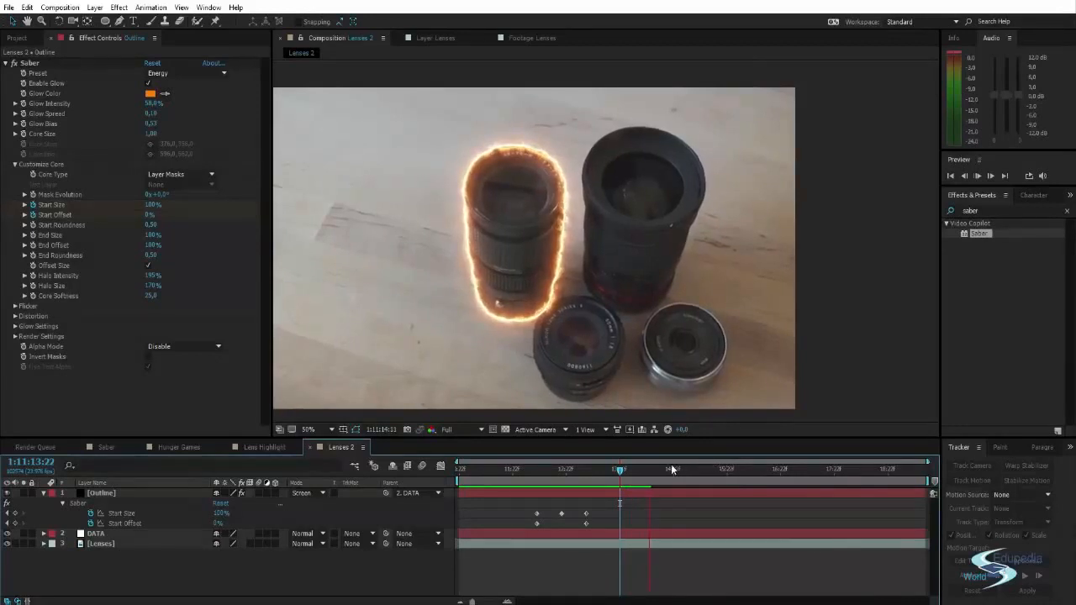
left_click(649, 471)
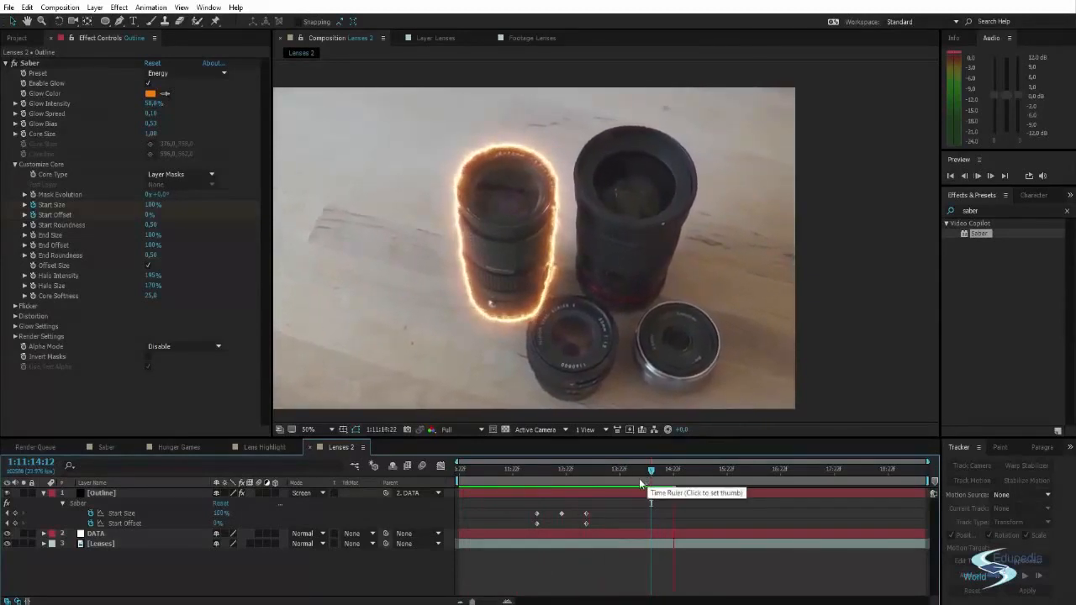
left_click_drag(650, 473, 720, 468)
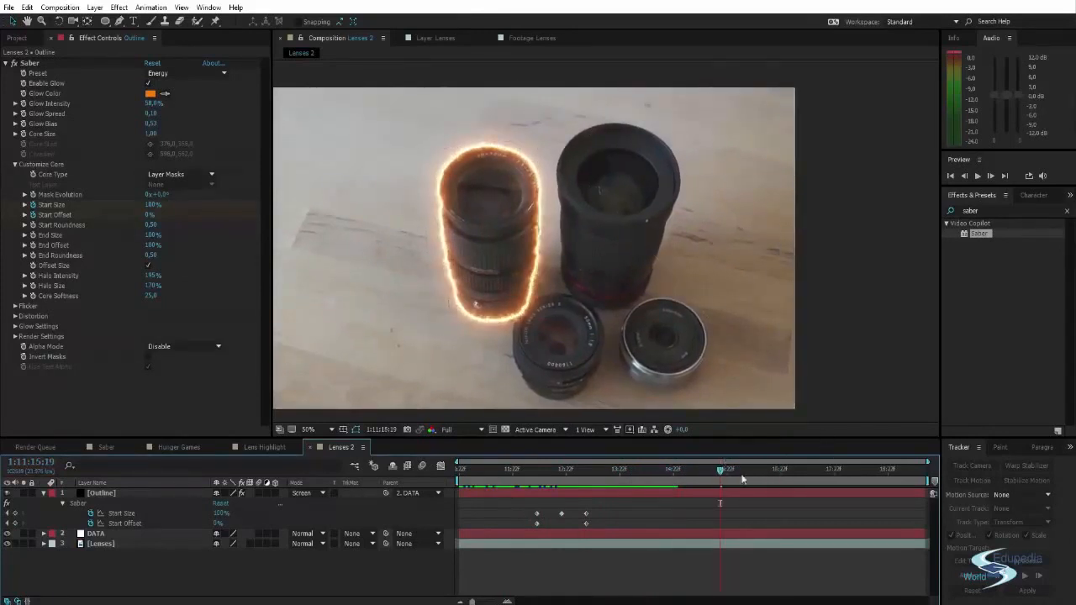
Collapse the Outline layer's properties and add an Opacity keyframe to the Lenses layer at 1:11:16:19.
left_click(772, 469)
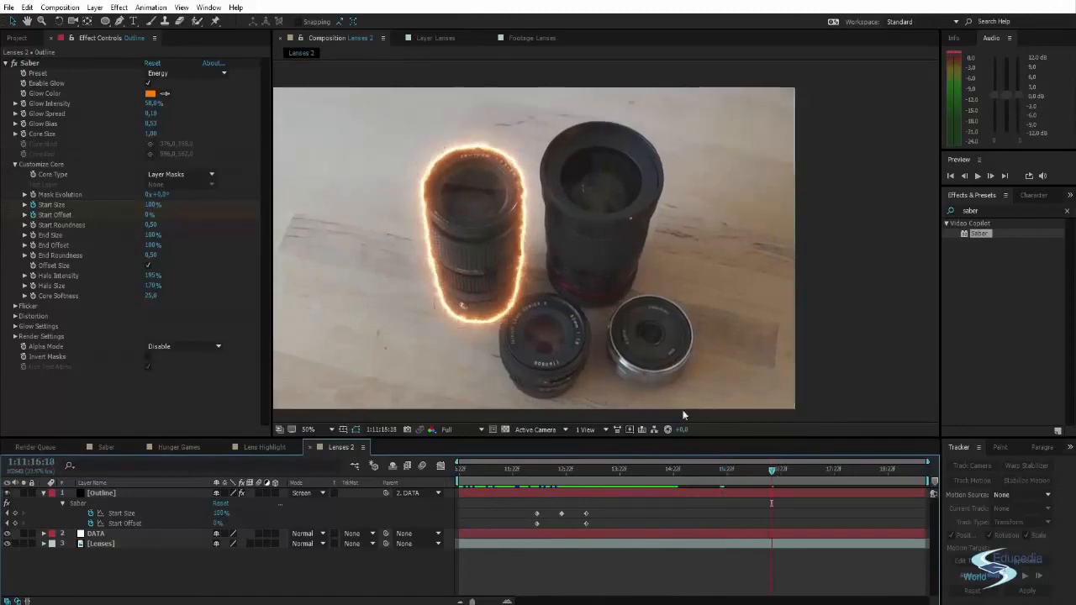
left_click(44, 494)
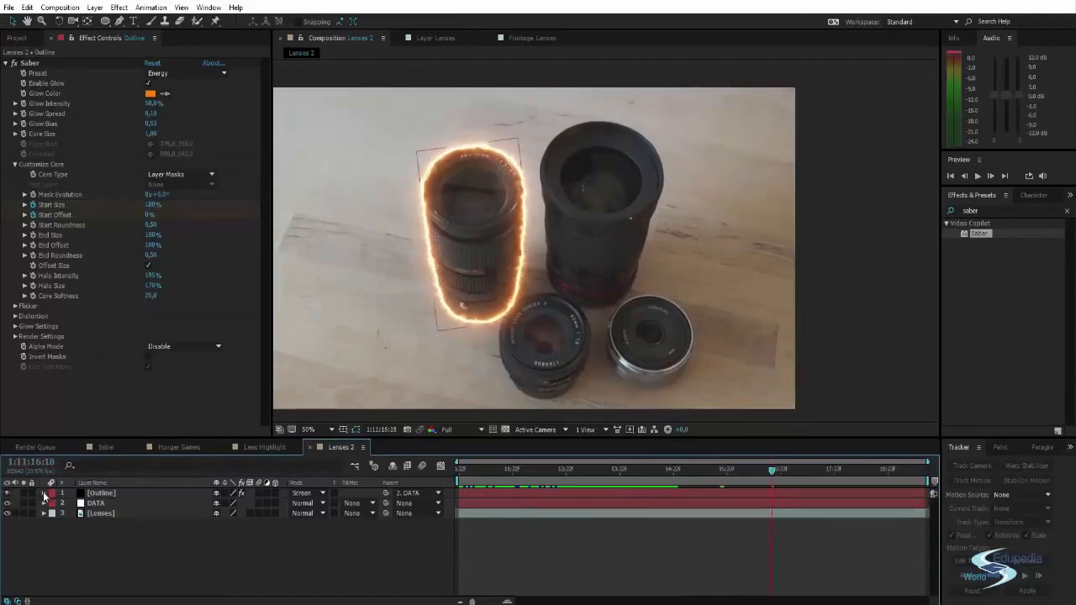
left_click(102, 493)
left_click(109, 515)
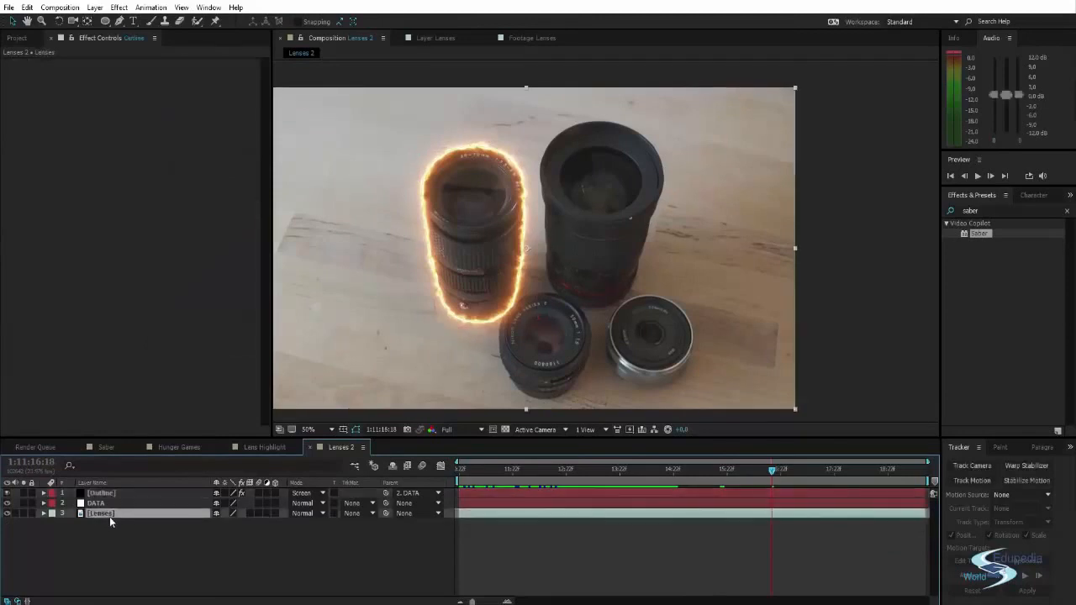
left_click(117, 494)
left_click(174, 534)
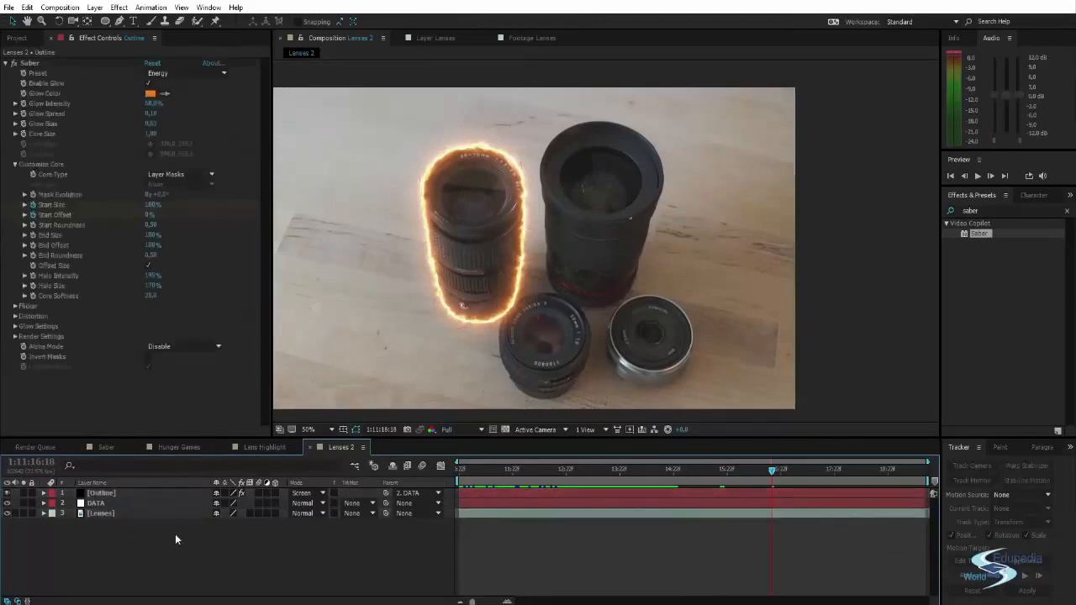
left_click(771, 469)
left_click(773, 492)
left_click(762, 514)
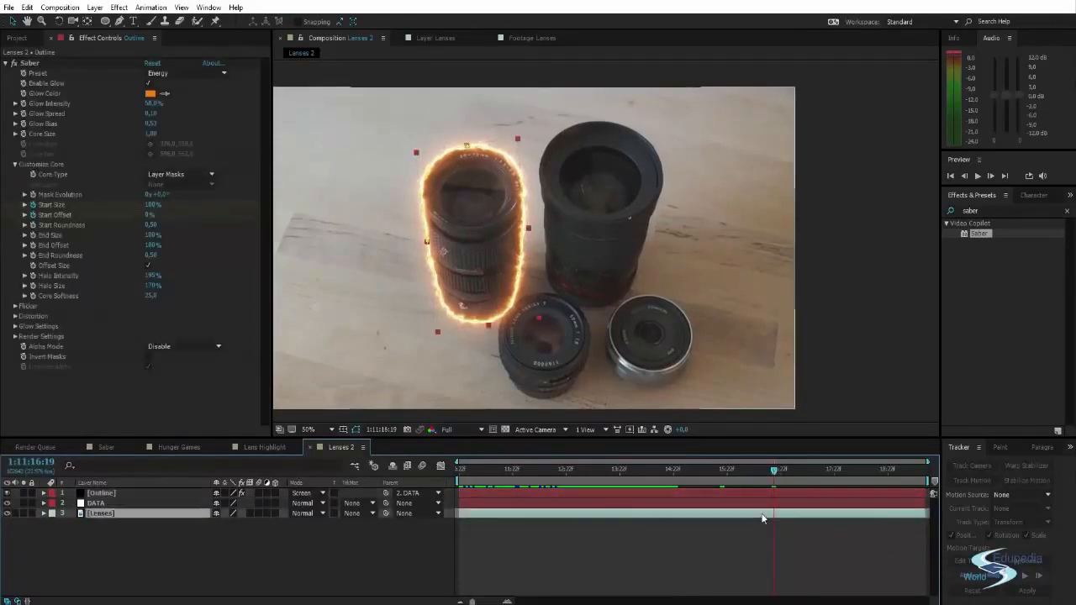
key("t")
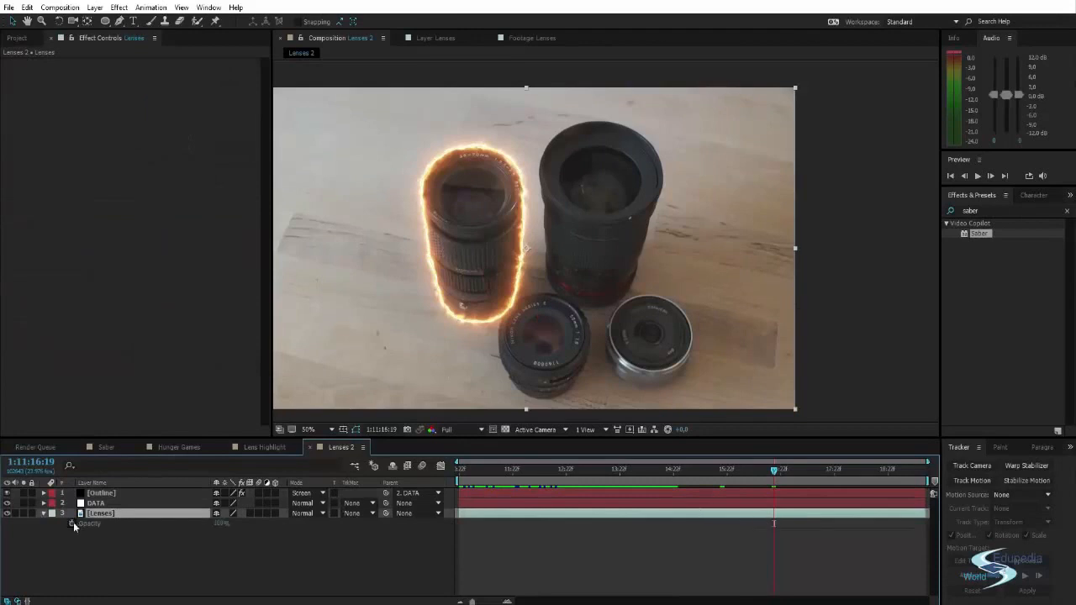
left_click(71, 523)
Fade out the Lenses footage by setting its Opacity to 0% at 1:11:17:18.
left_click_drag(772, 473, 826, 474)
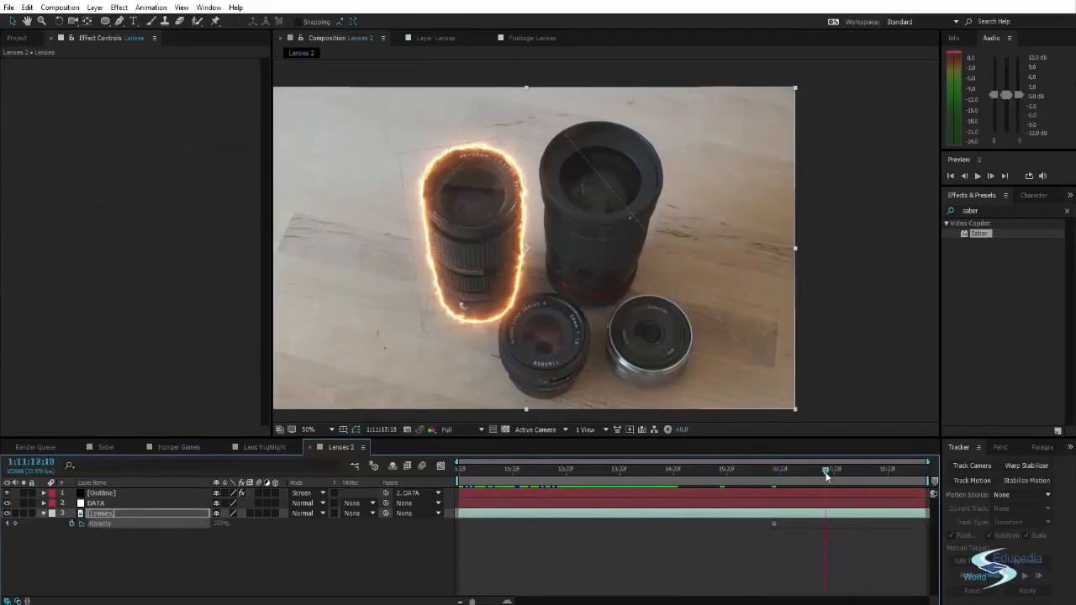
left_click_drag(216, 524, 74, 525)
left_click(99, 555)
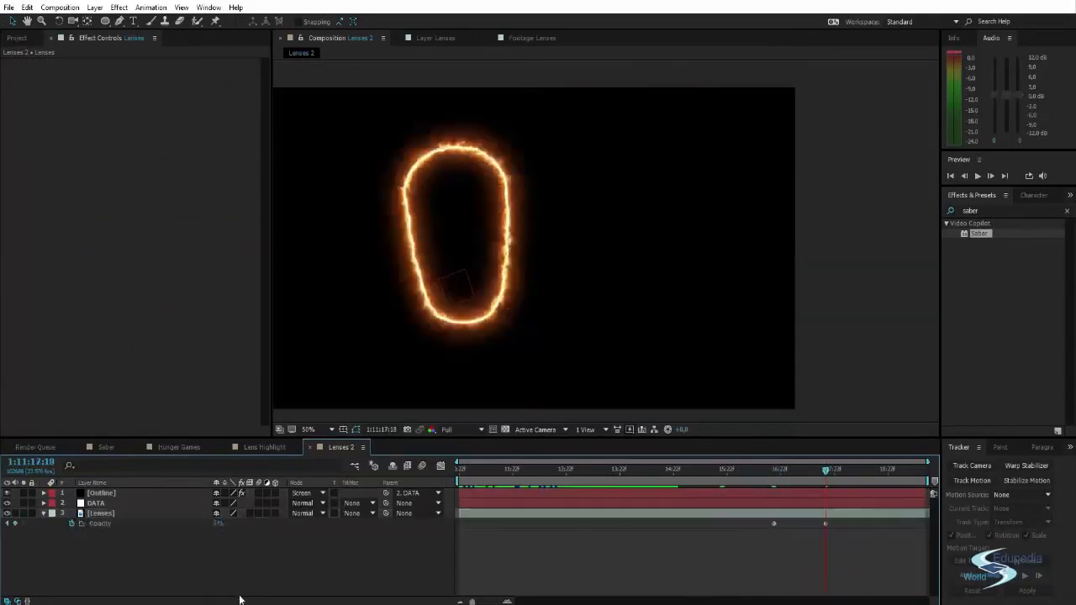
Remove the Opacity keyframes from the Lenses layer, leaving its Opacity at 100%.
mouse_move(825, 472)
left_mouse_down()
mouse_move(771, 473)
mouse_move(827, 472)
left_mouse_up()
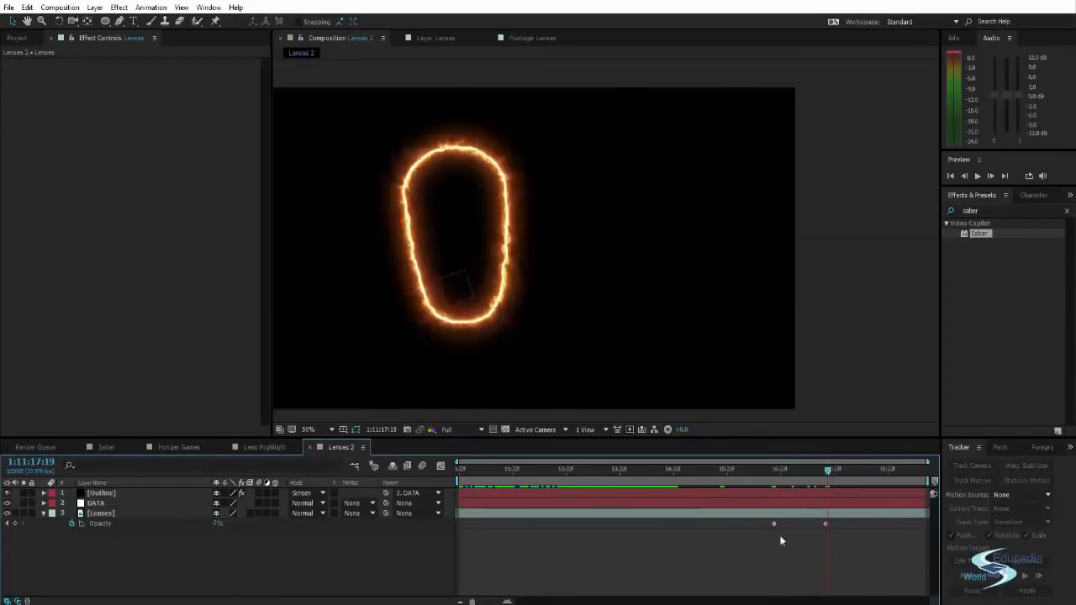
left_click_drag(825, 524, 835, 524)
key("Delete")
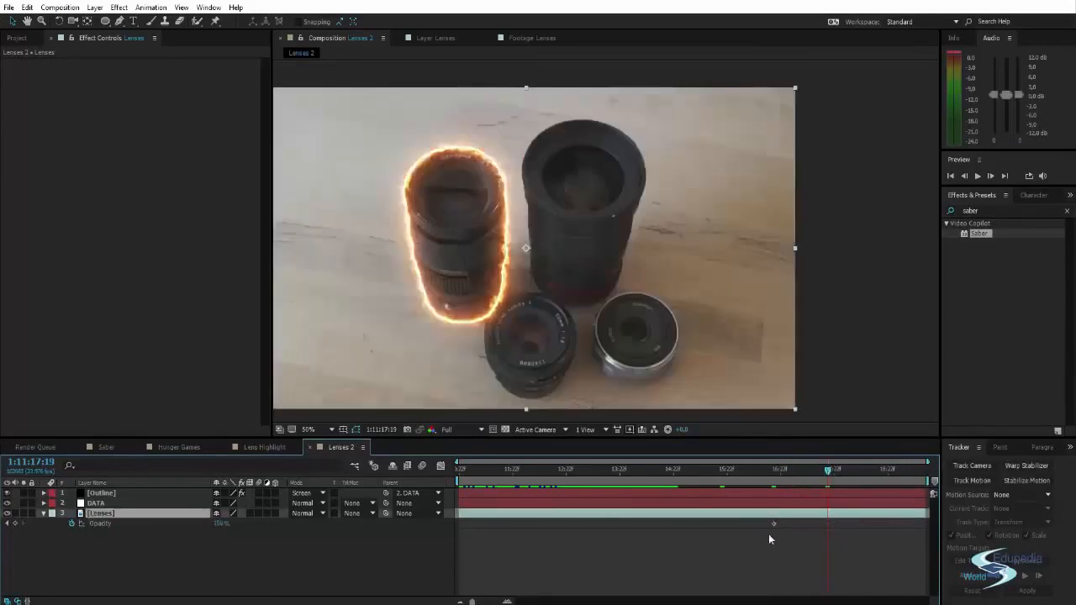
left_click(778, 560)
left_click_drag(827, 471, 780, 476)
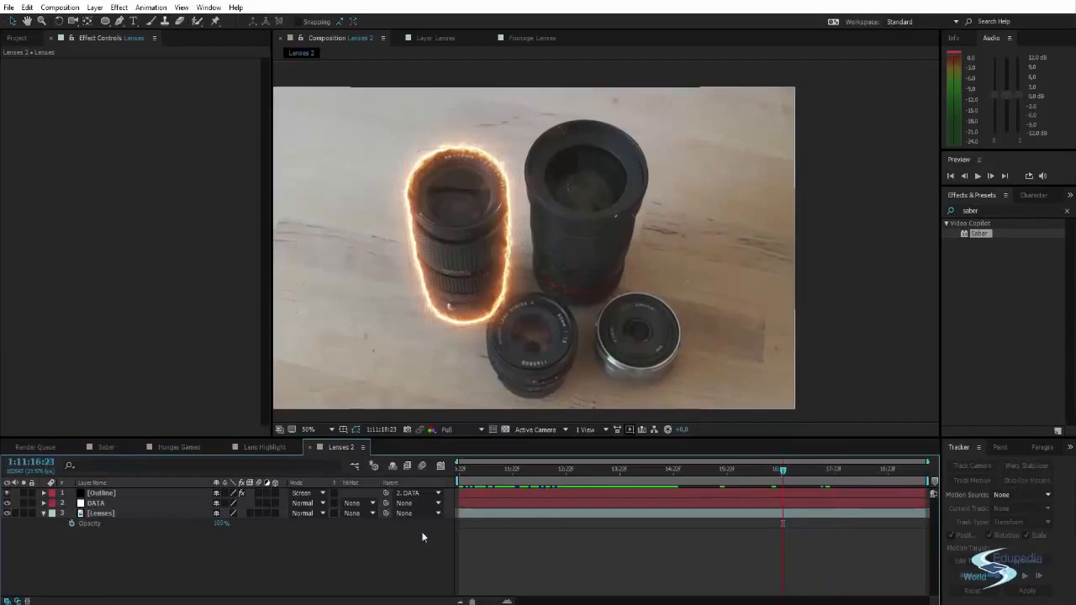
Create a black composition-sized solid named Fade above the other layers.
key("ctrl+y")
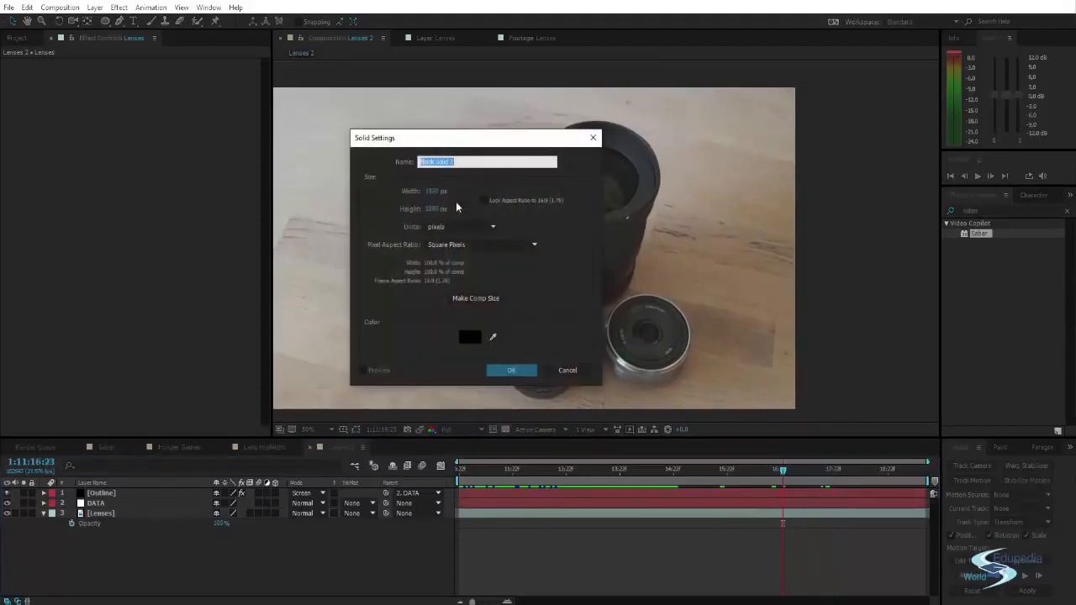
type("FAde")
left_click(513, 369)
Keyframe the Fade layer's Opacity from 0% at 1:11:17:09 to 100% at the end of the composition.
left_click_drag(784, 473, 836, 478)
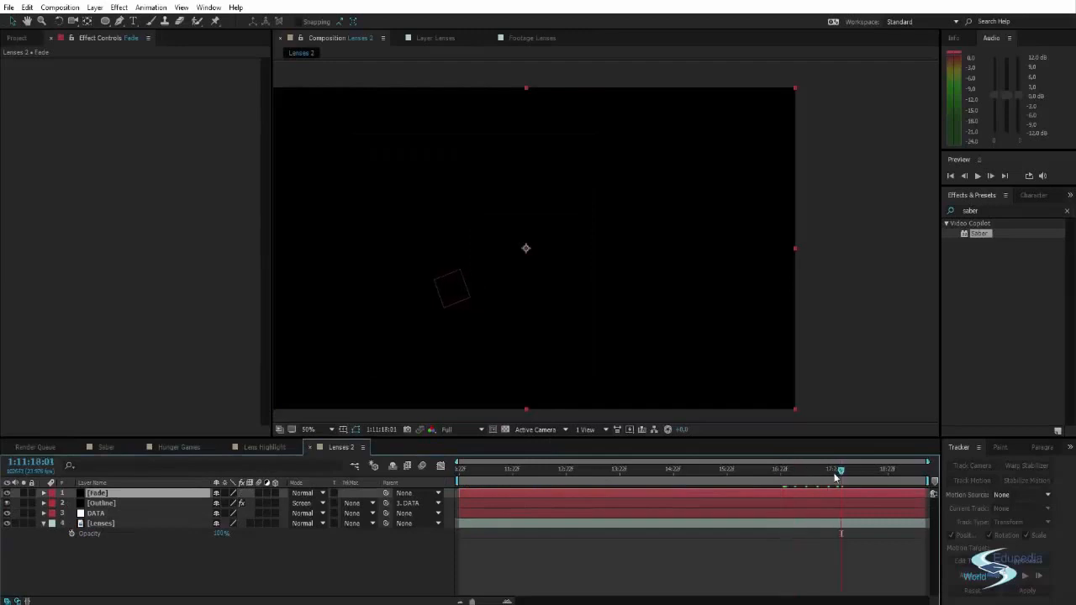
key("t")
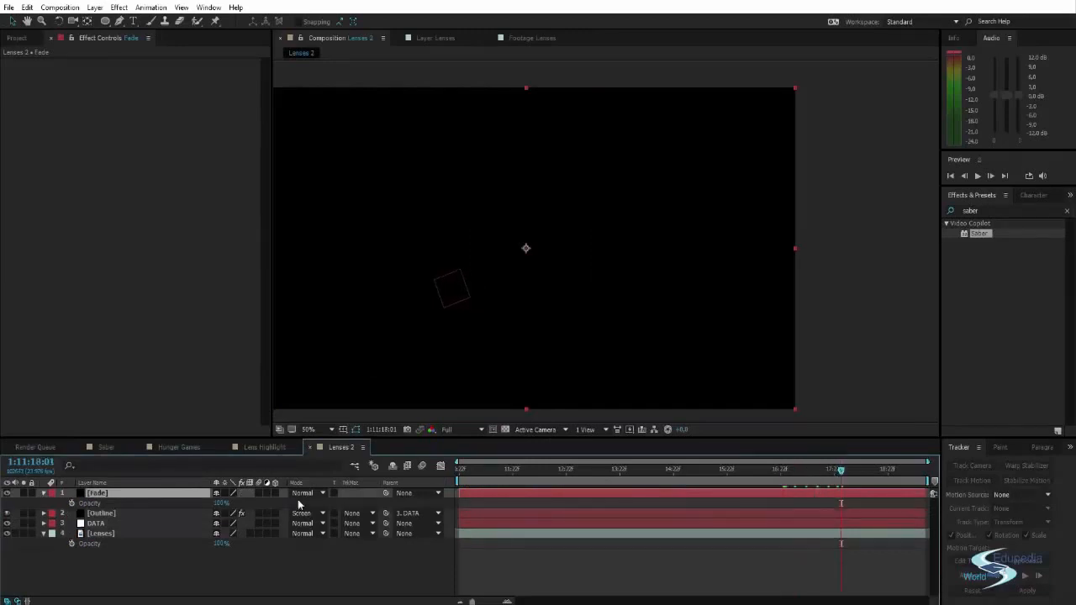
left_click(72, 503)
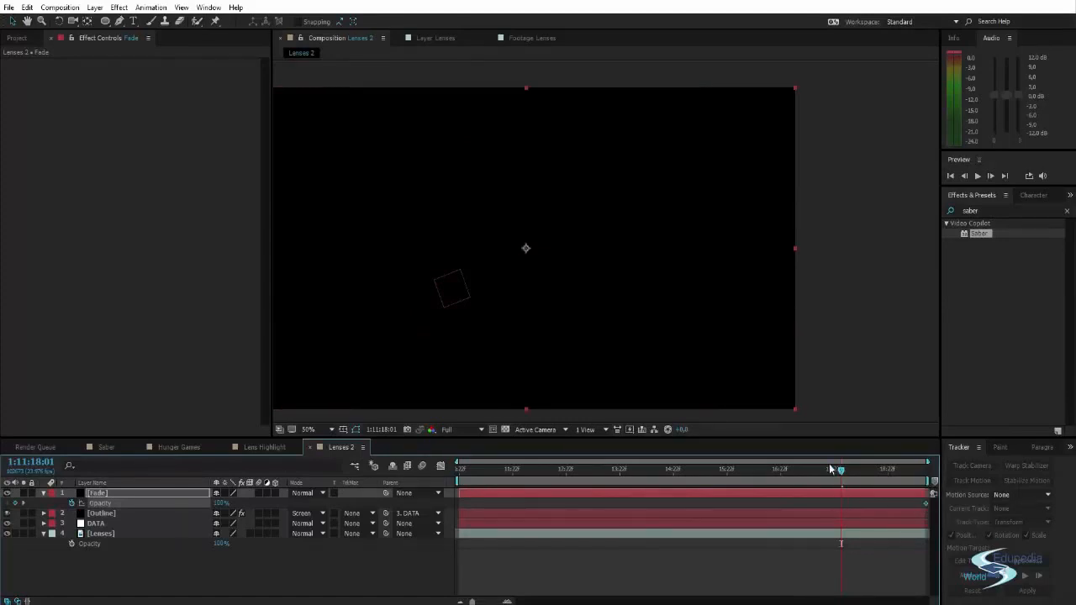
left_click_drag(844, 472, 805, 472)
left_click_drag(222, 503, 85, 501)
left_click(327, 576)
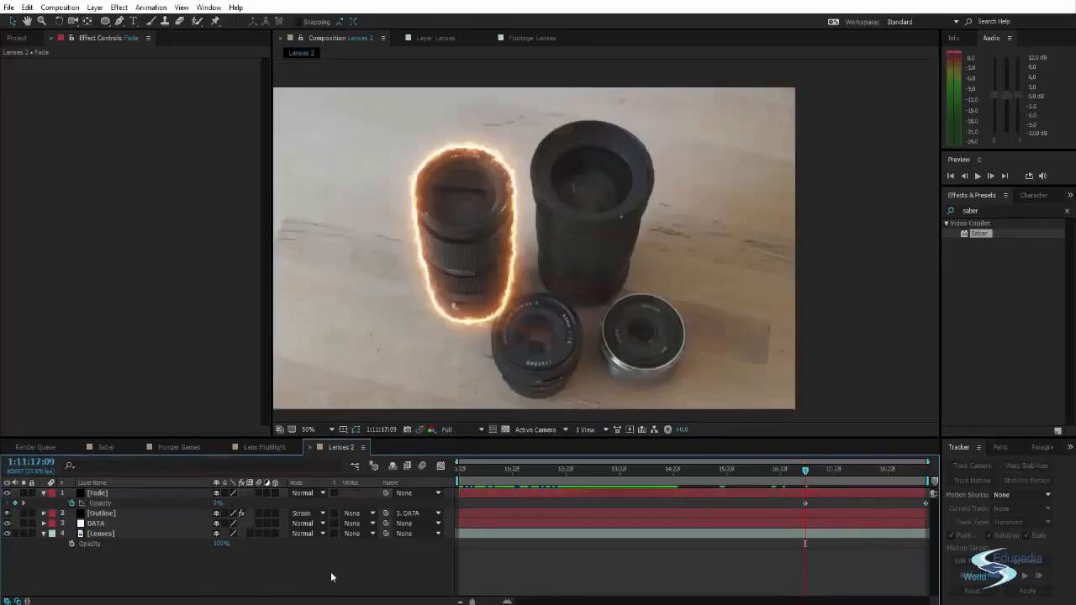
left_click_drag(807, 472, 686, 472)
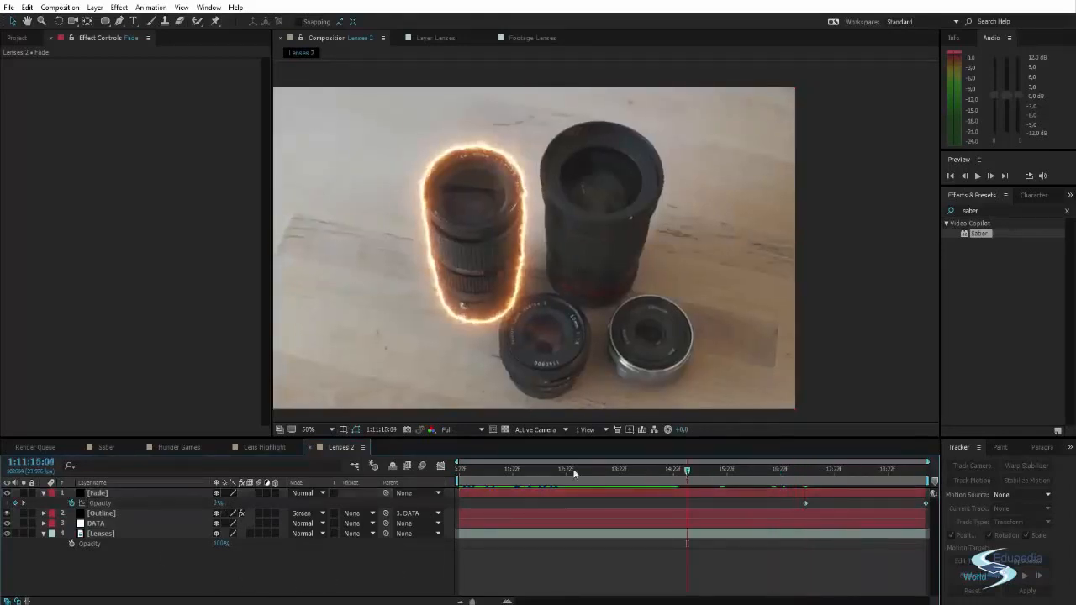
left_click(97, 493)
left_click(45, 493)
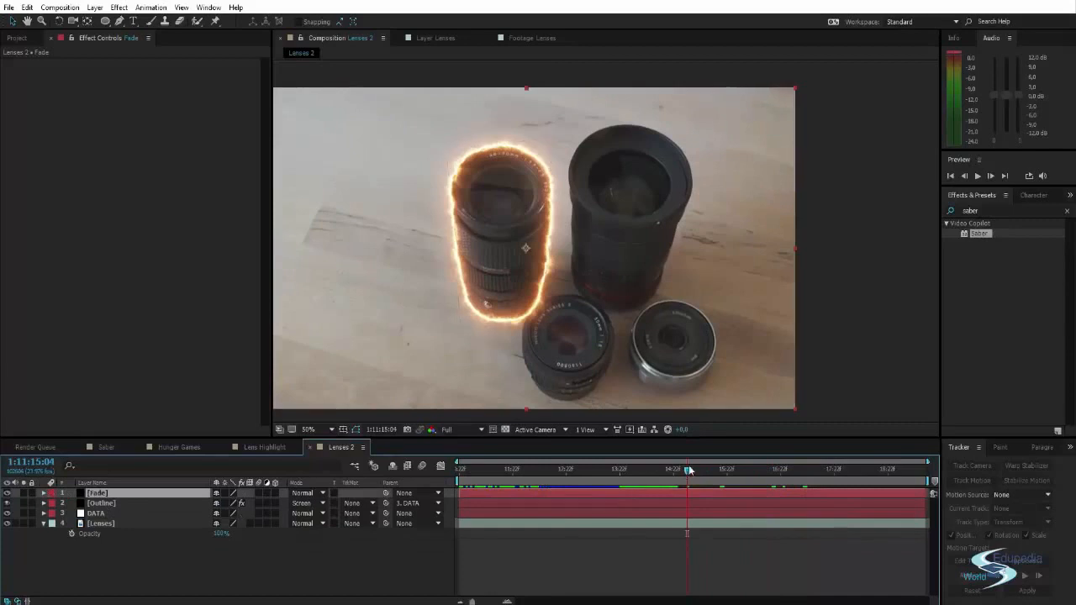
Add a 0% Opacity keyframe to Fade at 1:11:12:01, raise Opacity at 1:11:10:22 for a fade-in from black, and check both fades.
left_click_drag(689, 471, 459, 472)
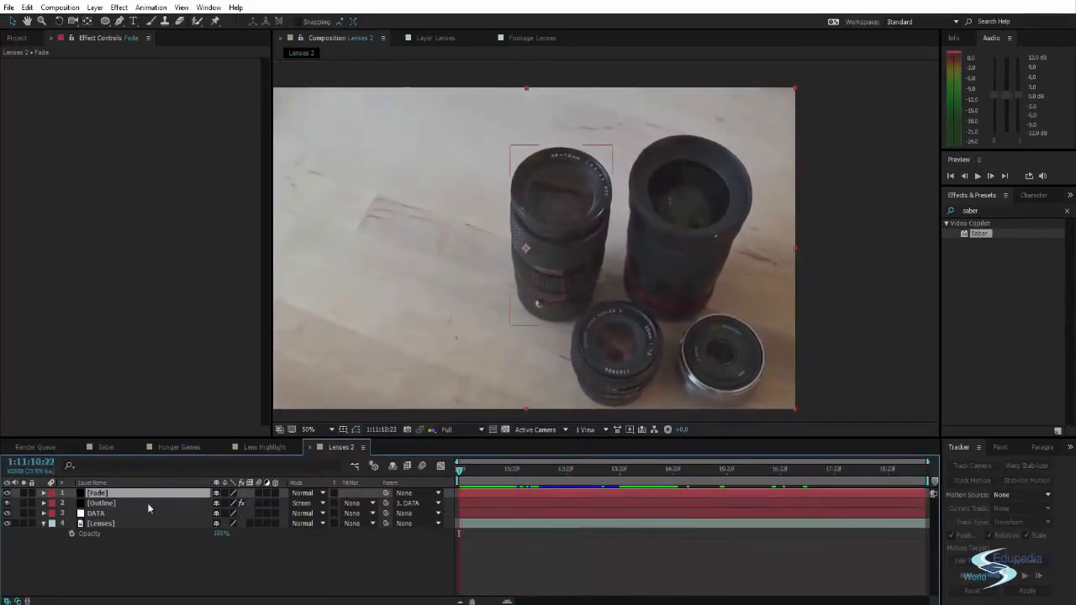
key("t")
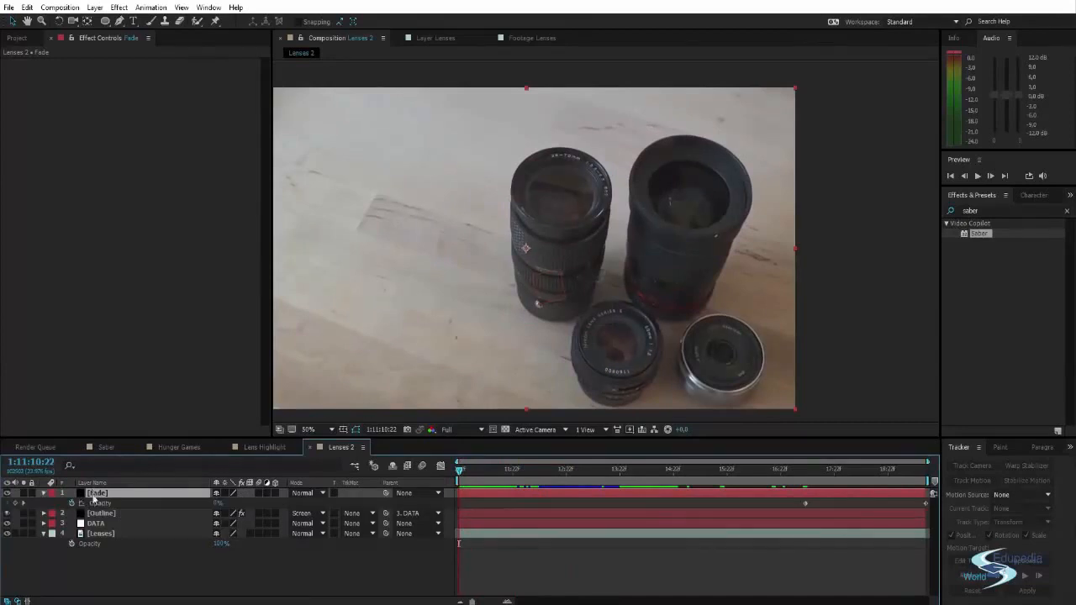
left_click_drag(461, 476, 520, 476)
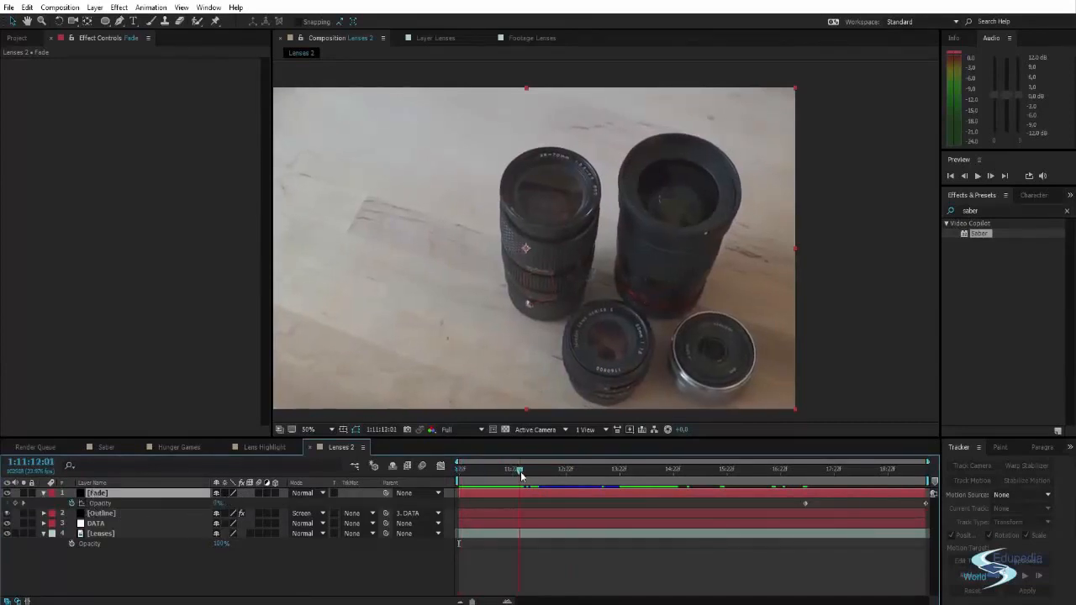
left_click(14, 503)
left_click(458, 472)
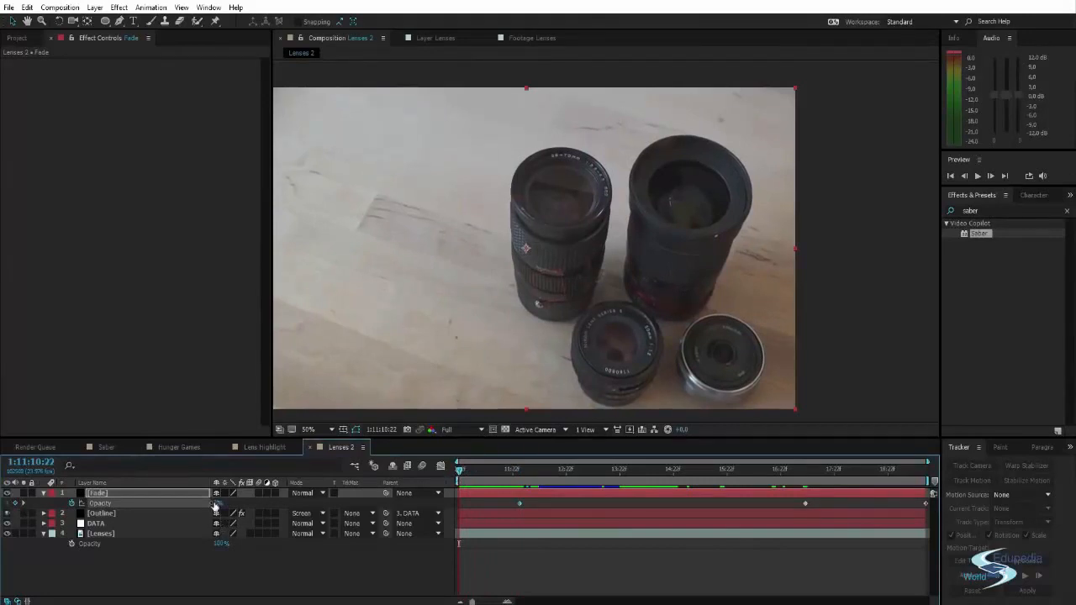
left_click_drag(214, 505, 396, 555)
left_click_drag(460, 473, 925, 471)
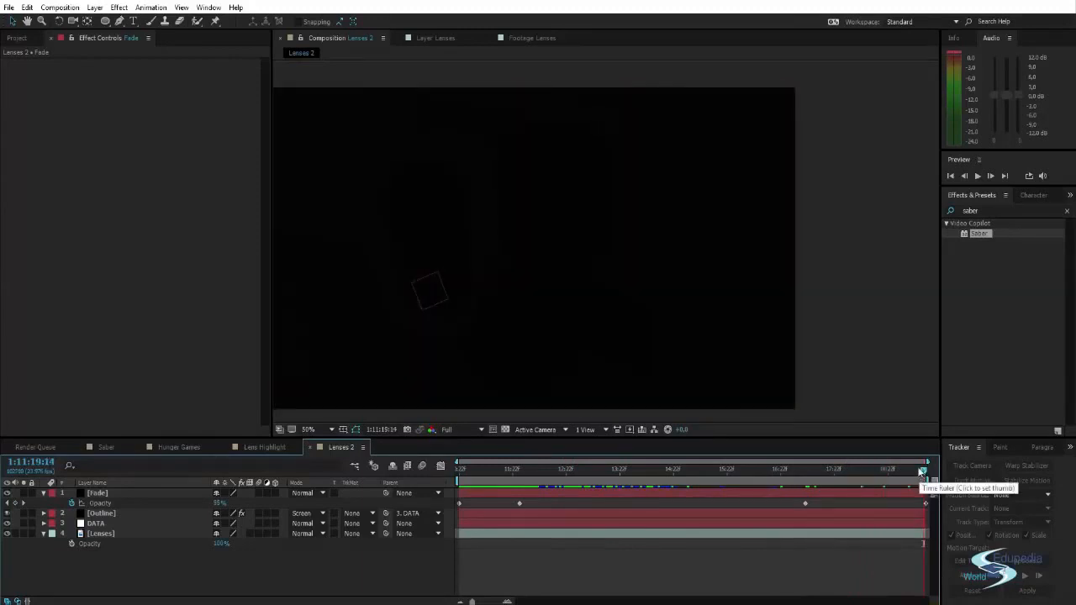
left_click_drag(925, 469, 781, 469)
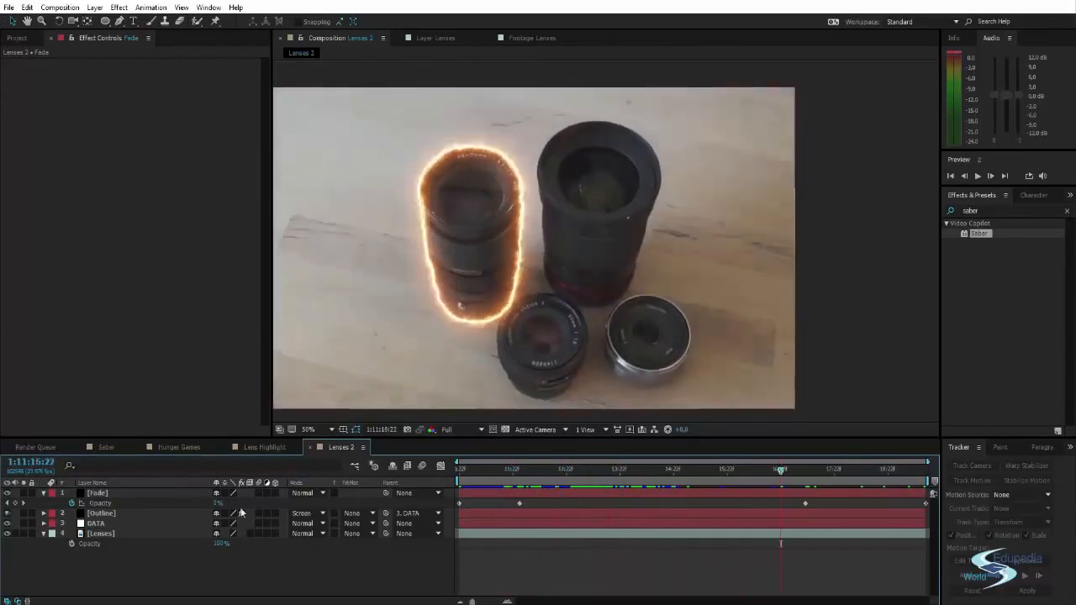
Change the Saber Glow Color on the Outline layer to a bright turquoise.
left_click(44, 492)
left_click(100, 503)
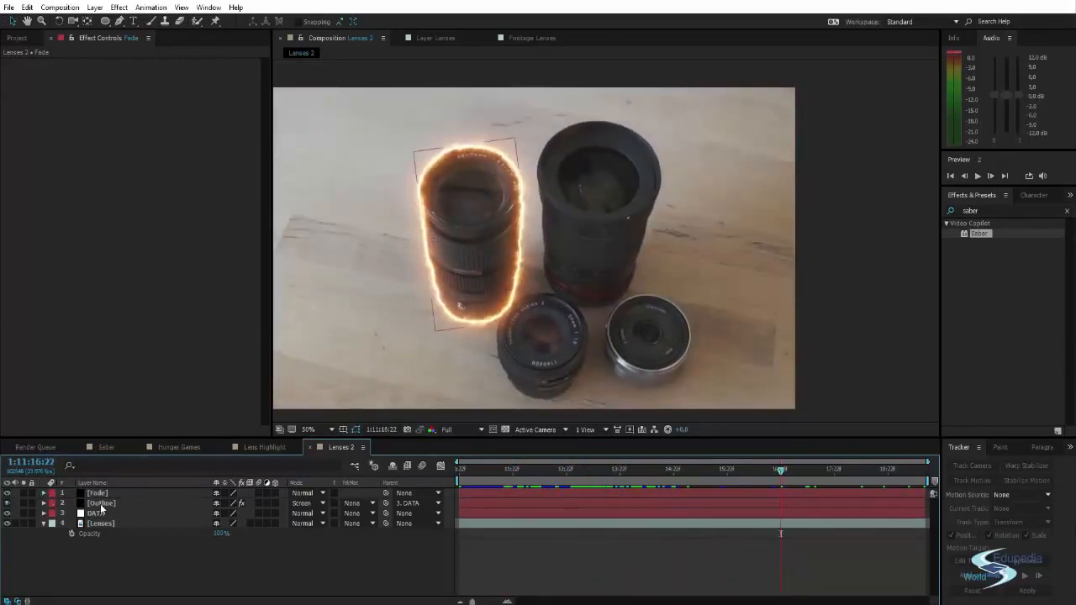
left_click(102, 503)
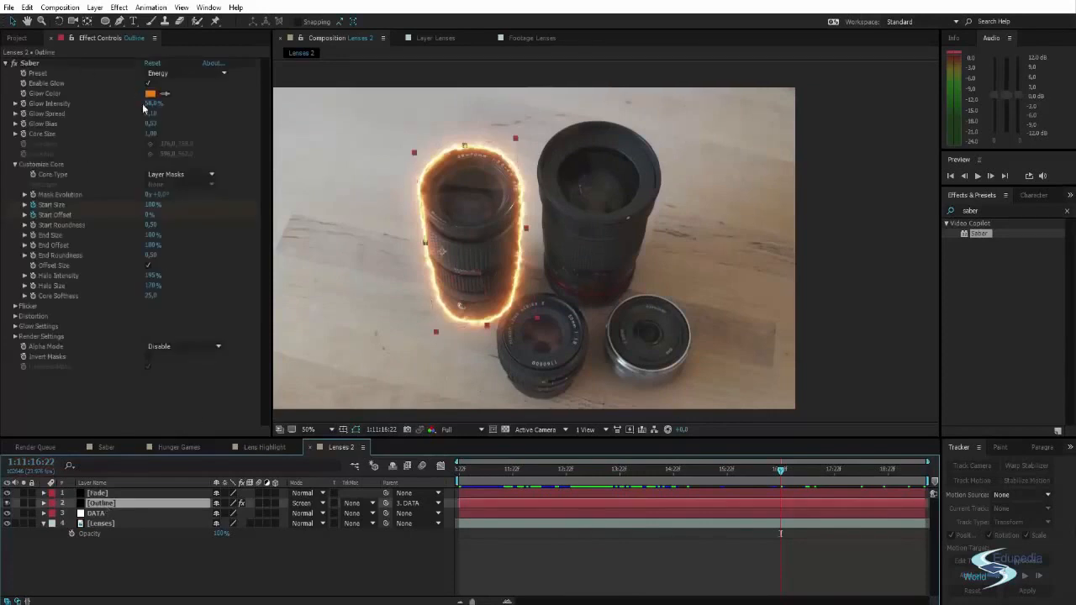
left_click(15, 165)
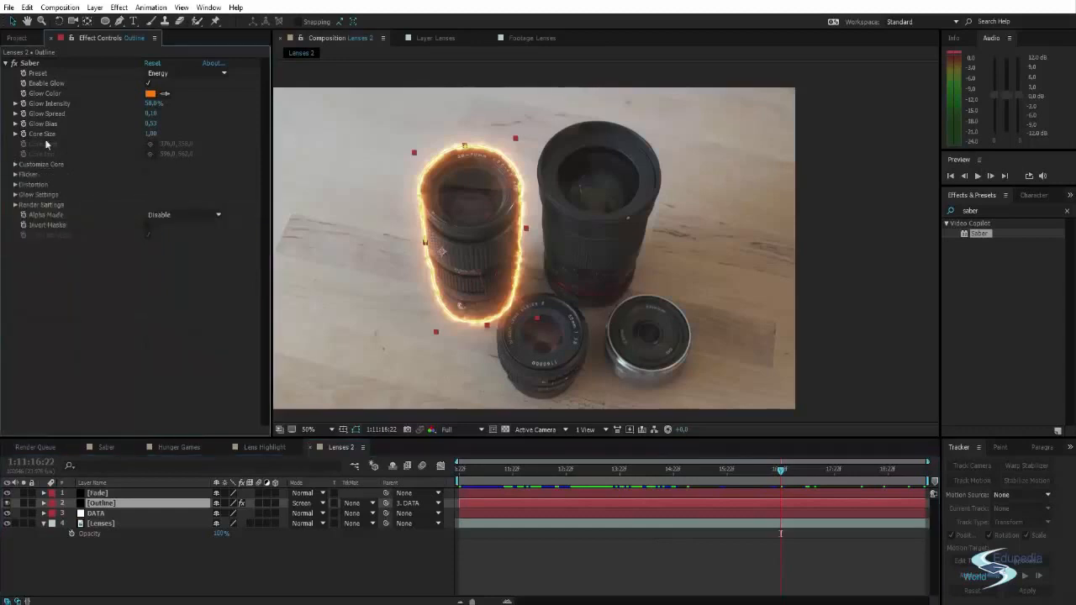
left_click(151, 93)
left_click_drag(679, 173, 665, 188)
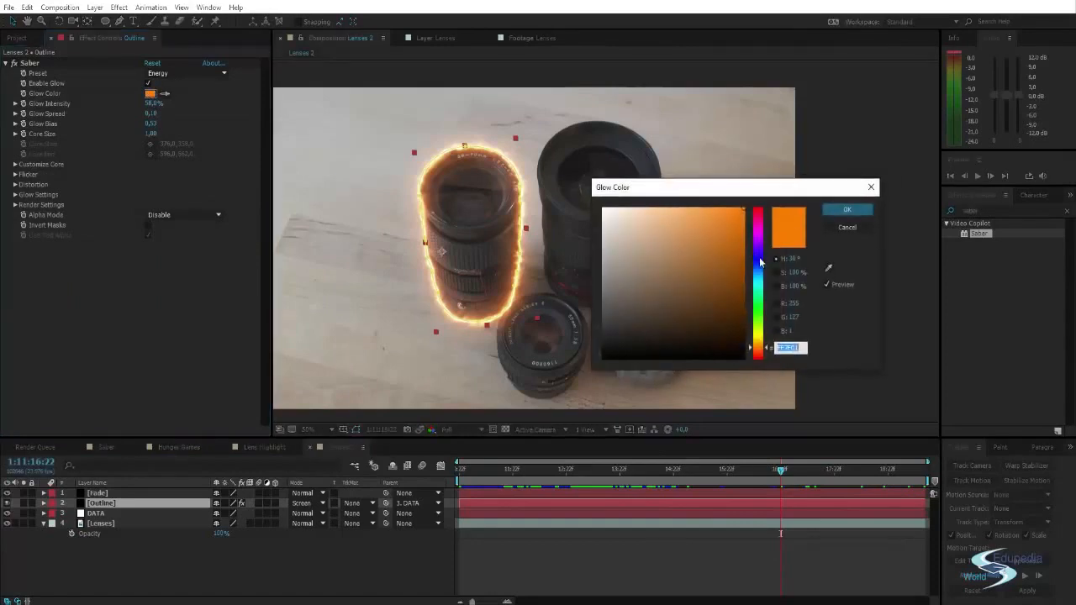
left_click_drag(760, 263, 757, 283)
left_click(713, 230)
left_click(848, 210)
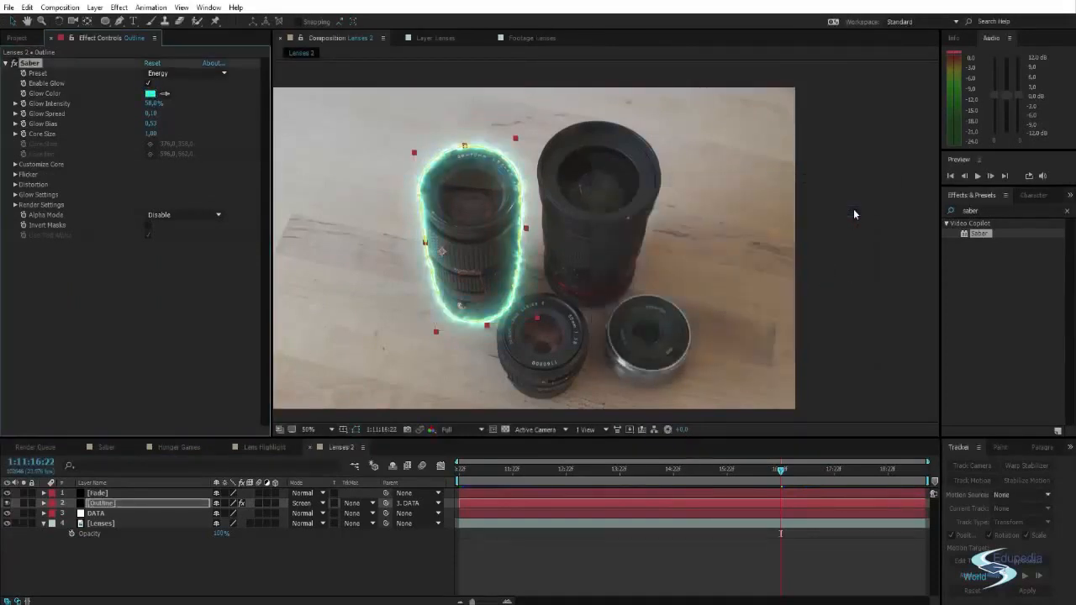
left_click(868, 229)
key("space")
left_click_drag(650, 221, 735, 219)
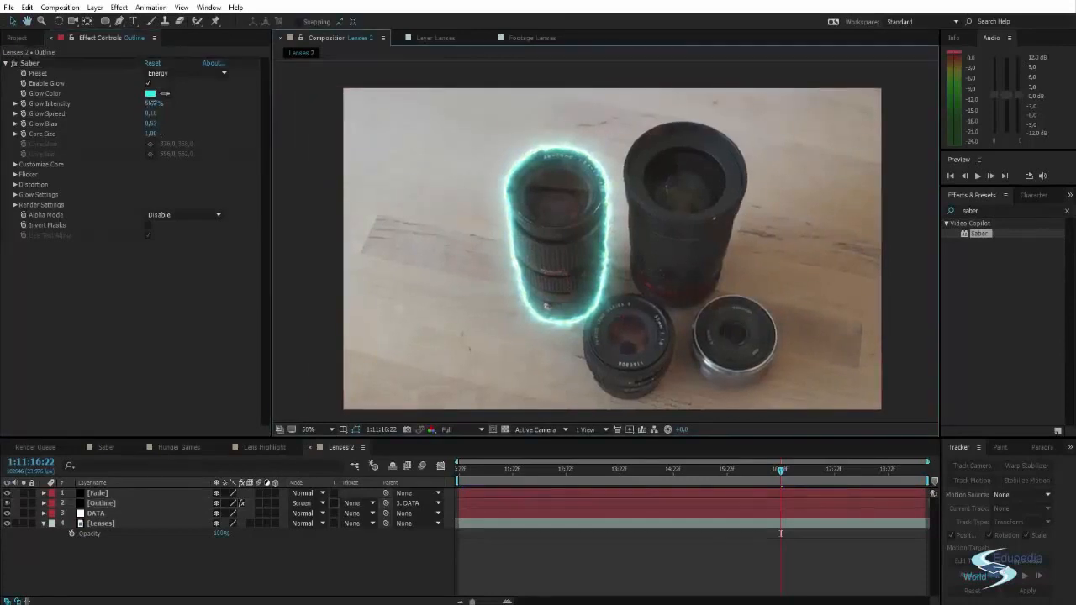
Try other values for Saber's Glow Intensity, Glow Bias, Glow Spread and Core Size, restoring the original settings after each.
mouse_move(152, 103)
left_mouse_down()
mouse_move(177, 100)
mouse_move(134, 104)
mouse_move(125, 124)
mouse_move(149, 120)
left_mouse_up()
left_click(156, 103)
type("50")
key("Return")
left_click(149, 123)
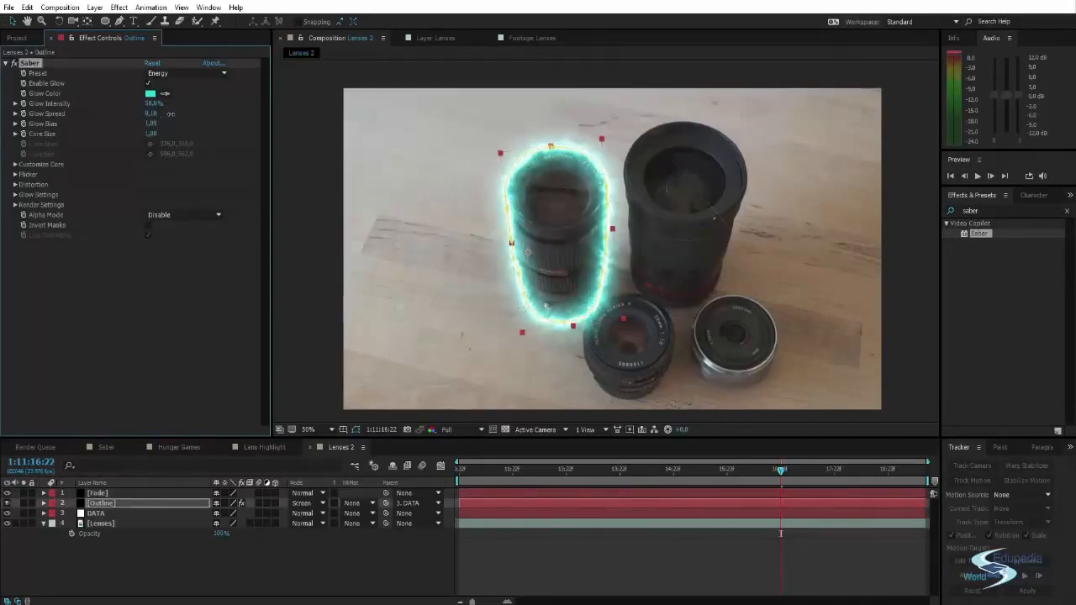
left_click_drag(160, 112, 151, 114)
key("F2")
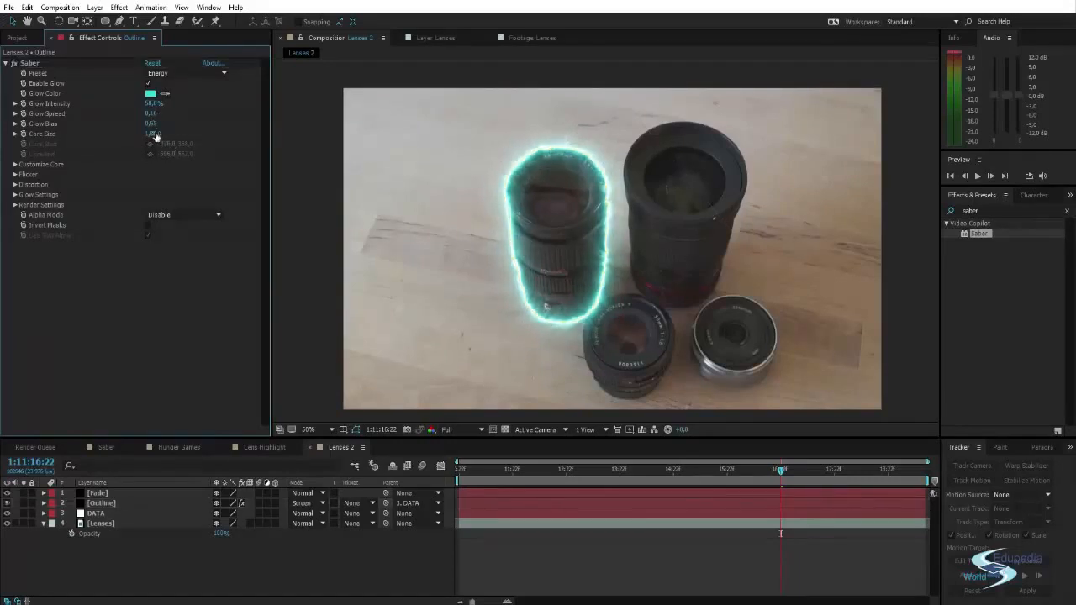
mouse_move(151, 132)
left_mouse_down()
mouse_move(170, 126)
mouse_move(141, 133)
left_mouse_up()
key("F2")
Set Saber's Flicker Intensity on the Outline layer to 27% and preview the flickering outline.
scroll(517, 161, "up", 1)
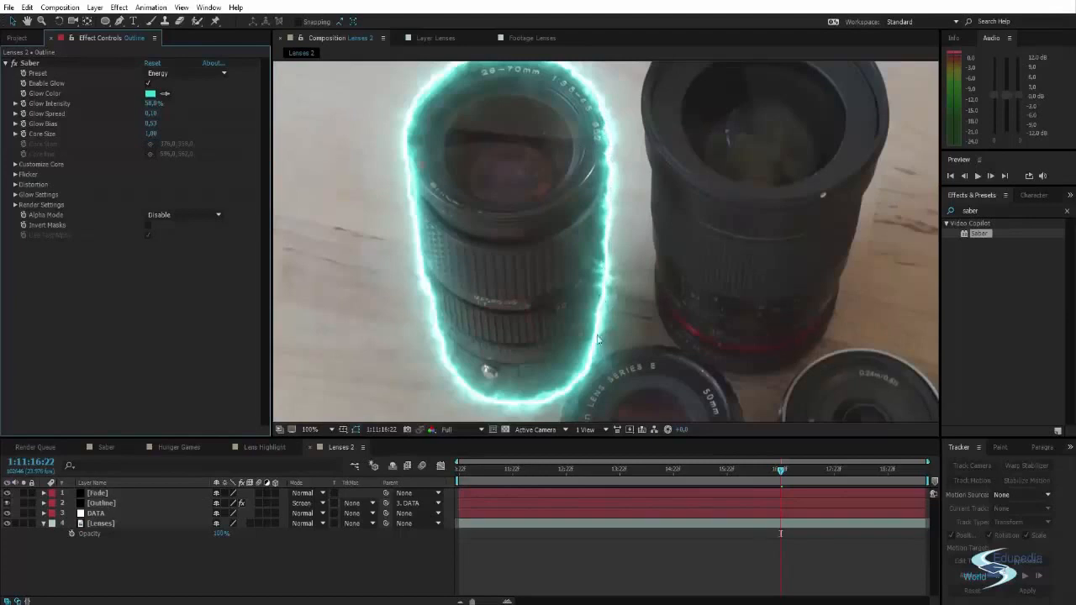
left_click_drag(521, 308, 581, 321)
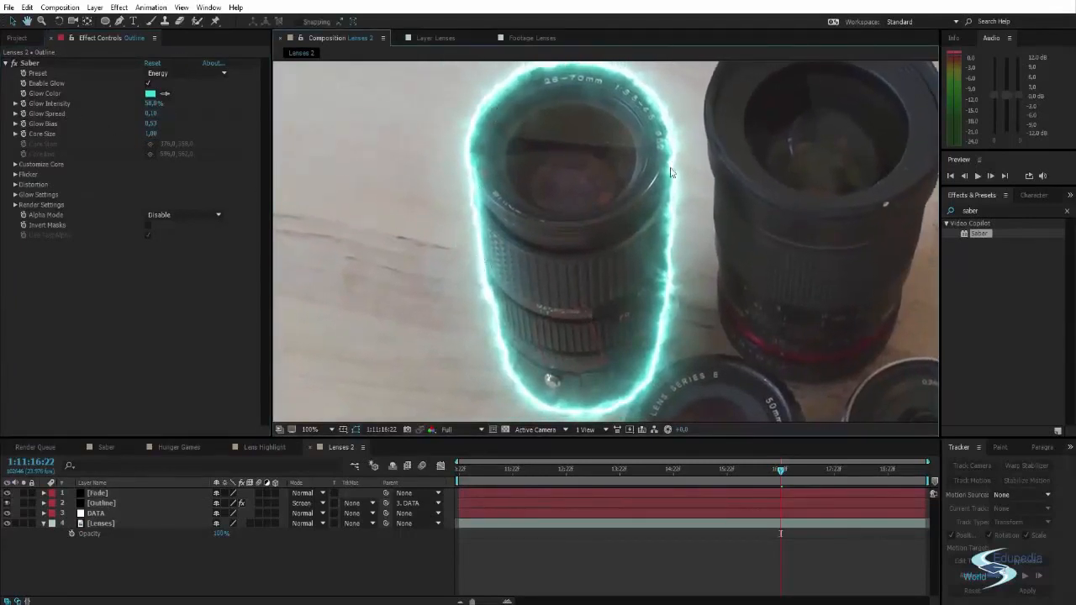
right_click(632, 375)
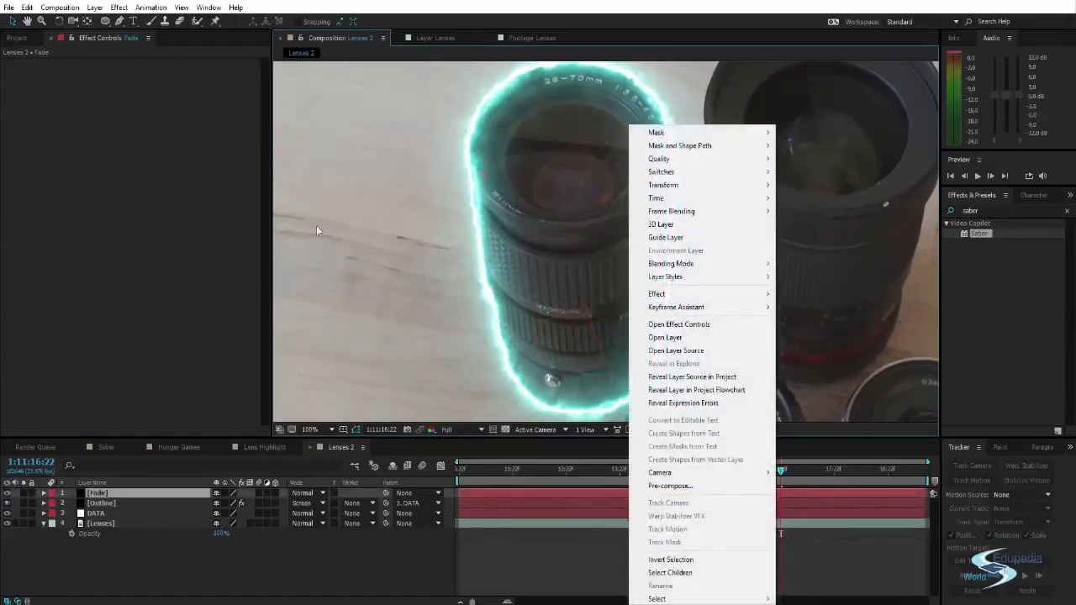
left_click(110, 502)
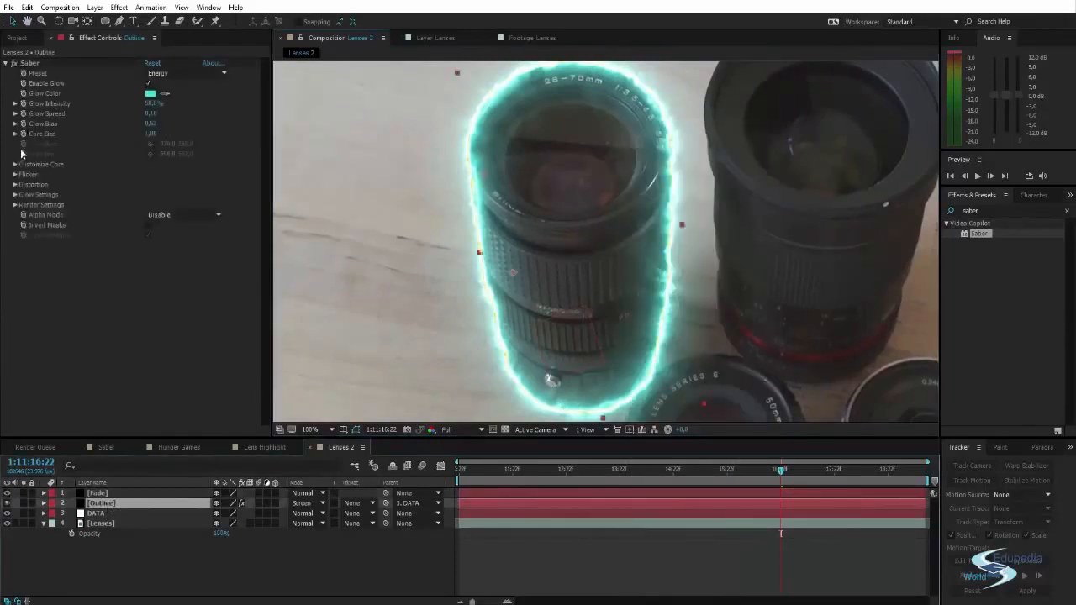
left_click(15, 174)
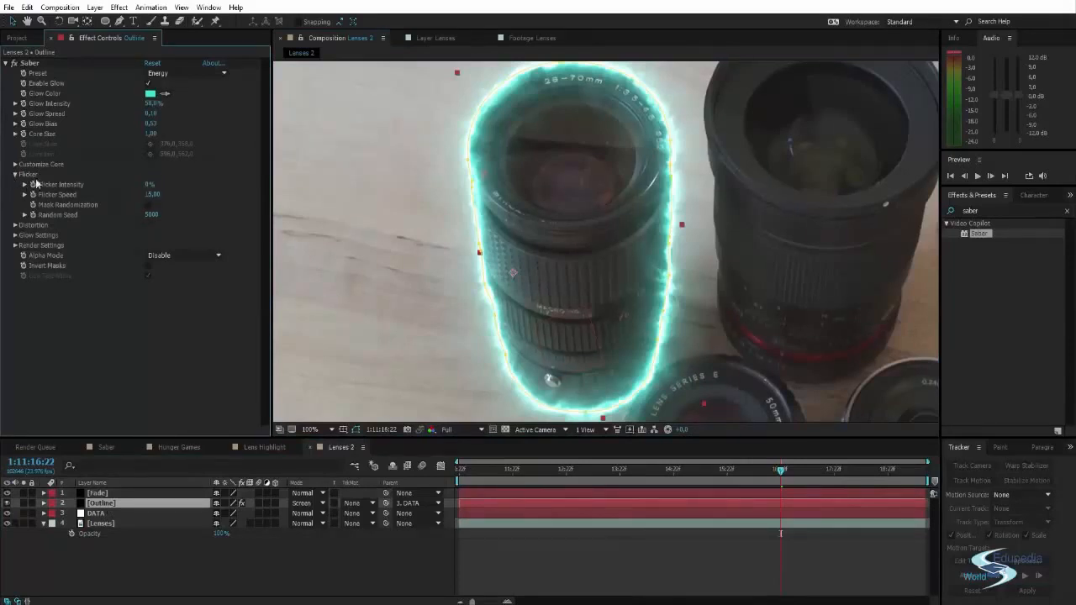
left_click_drag(147, 187, 158, 185)
left_click(200, 321)
key("space")
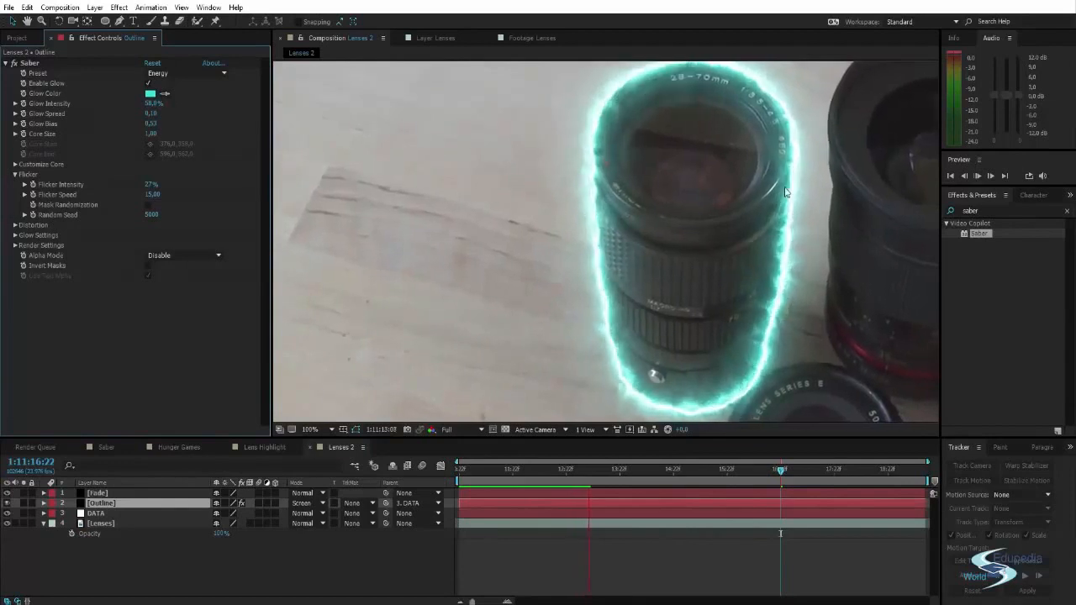
left_click(593, 471)
mouse_move(592, 470)
left_mouse_down()
mouse_move(574, 471)
mouse_move(588, 471)
left_mouse_up()
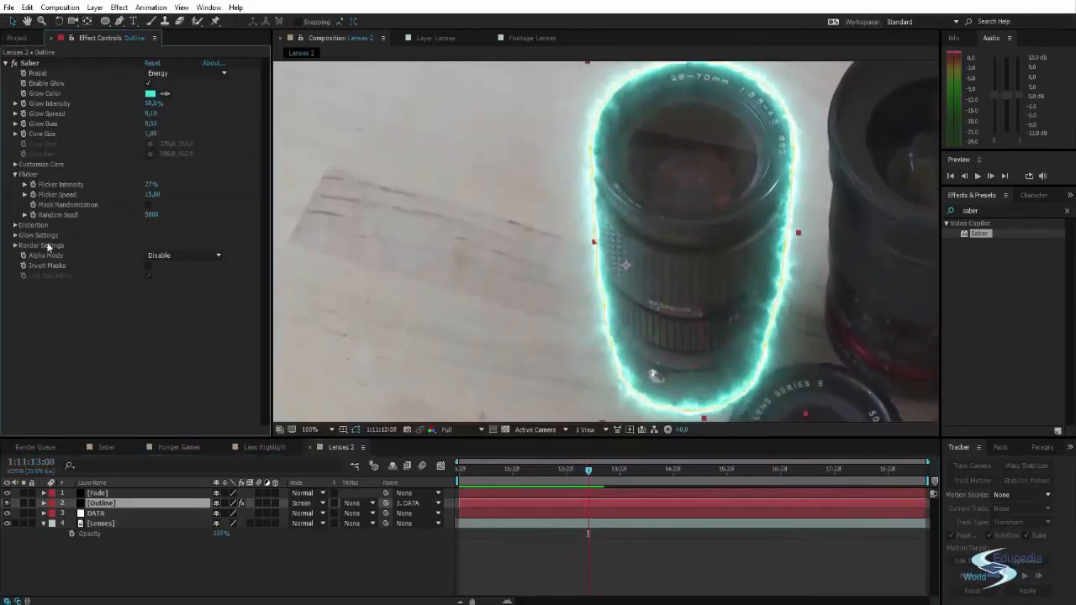
Try a Glow Distortion Amount of 187 in Saber's Distortion settings on the Outline layer, viewing the composition at Half resolution.
left_click(14, 226)
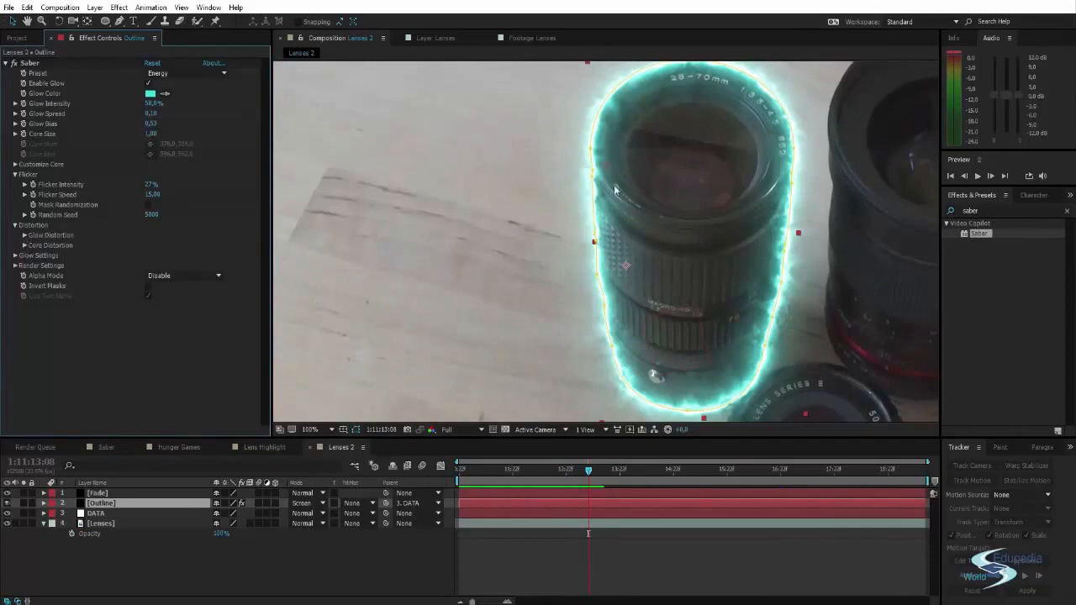
left_click_drag(728, 130, 601, 202)
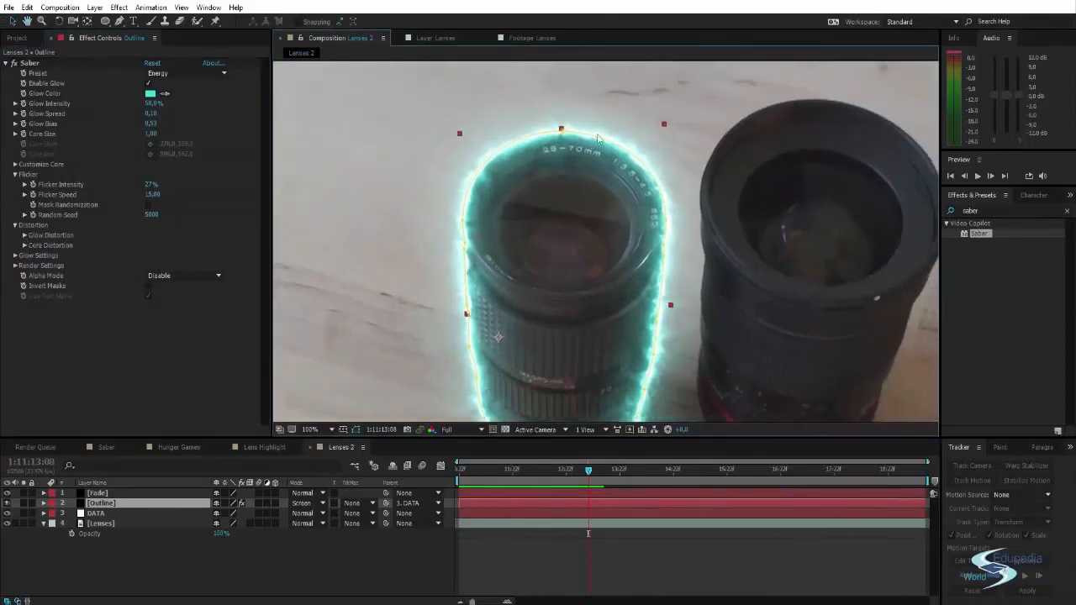
left_click_drag(661, 297, 691, 246)
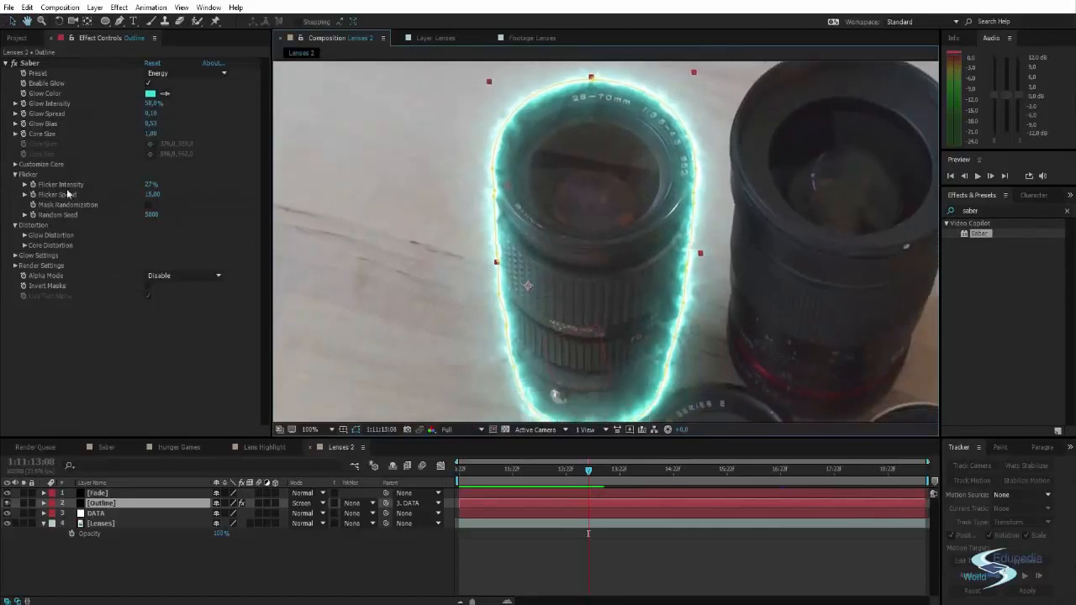
left_click_drag(557, 217, 560, 231)
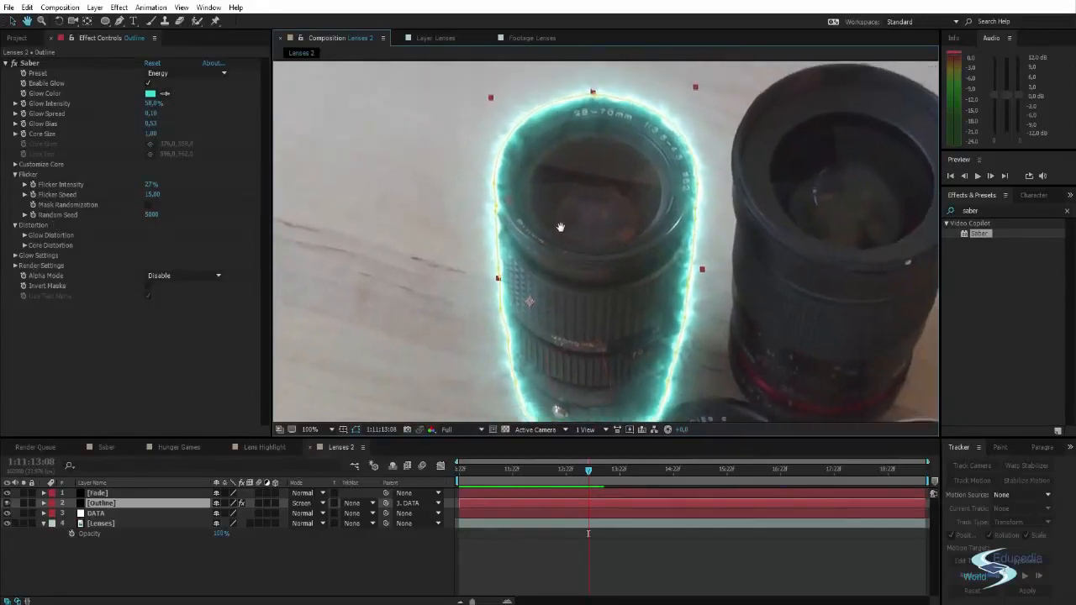
left_click(25, 236)
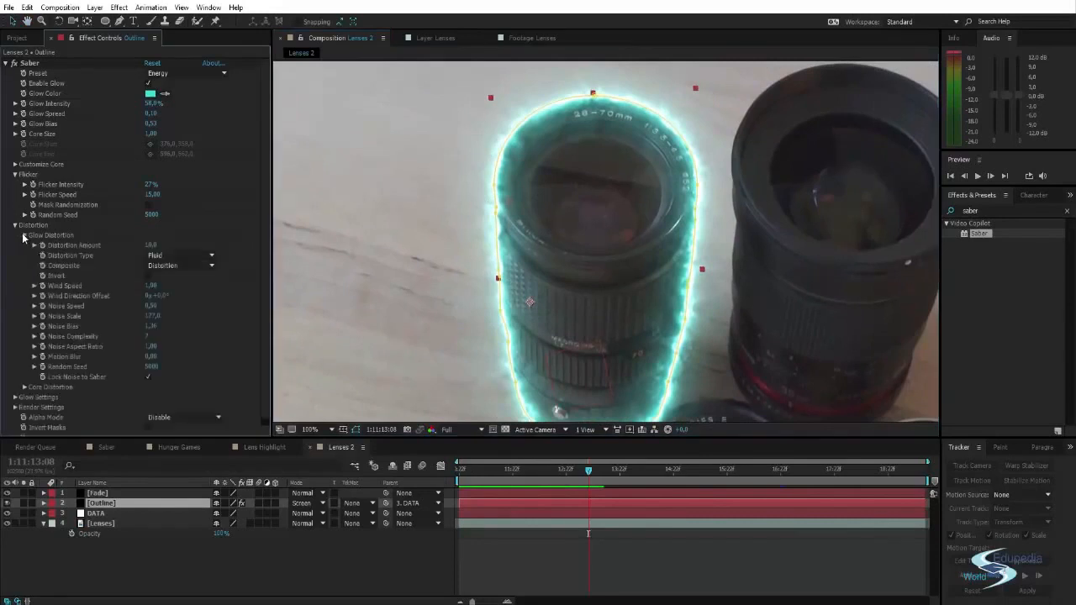
left_click_drag(569, 261, 573, 255)
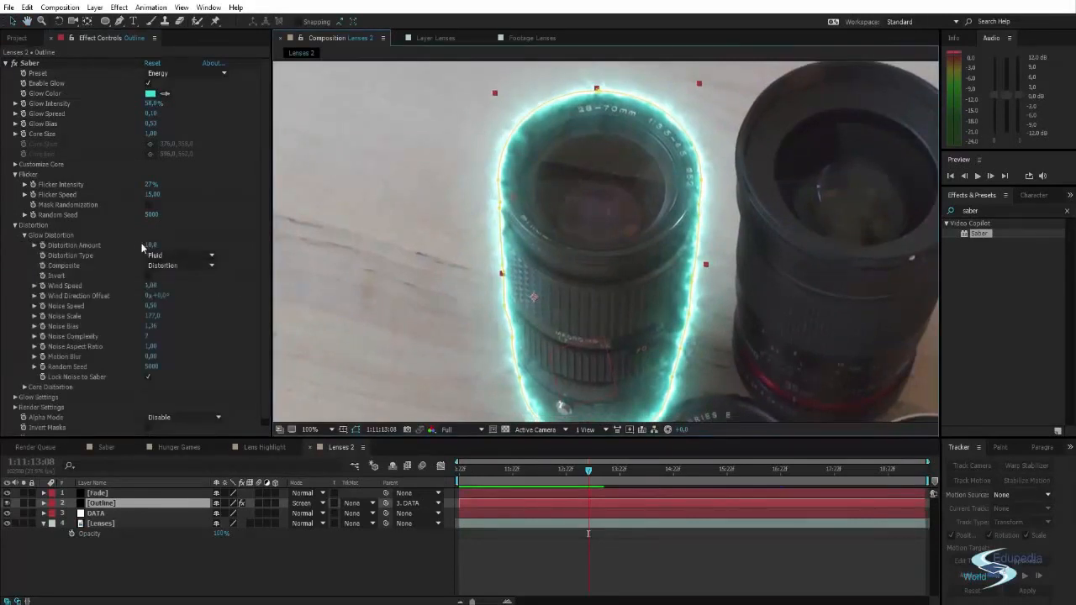
left_click_drag(149, 245, 122, 235)
left_click_drag(130, 234, 165, 236)
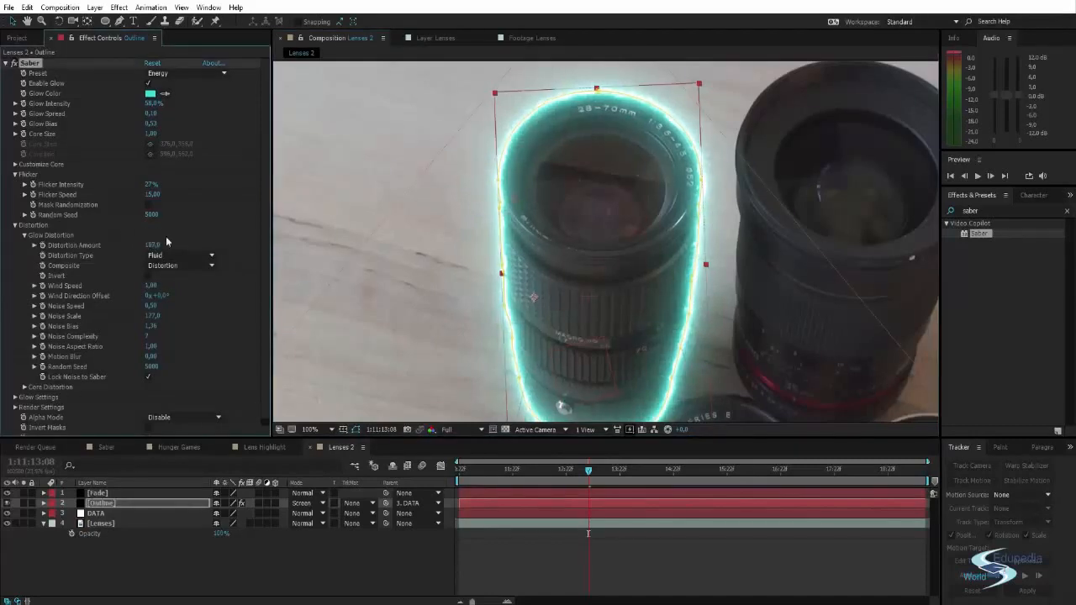
left_click(481, 429)
left_click(463, 473)
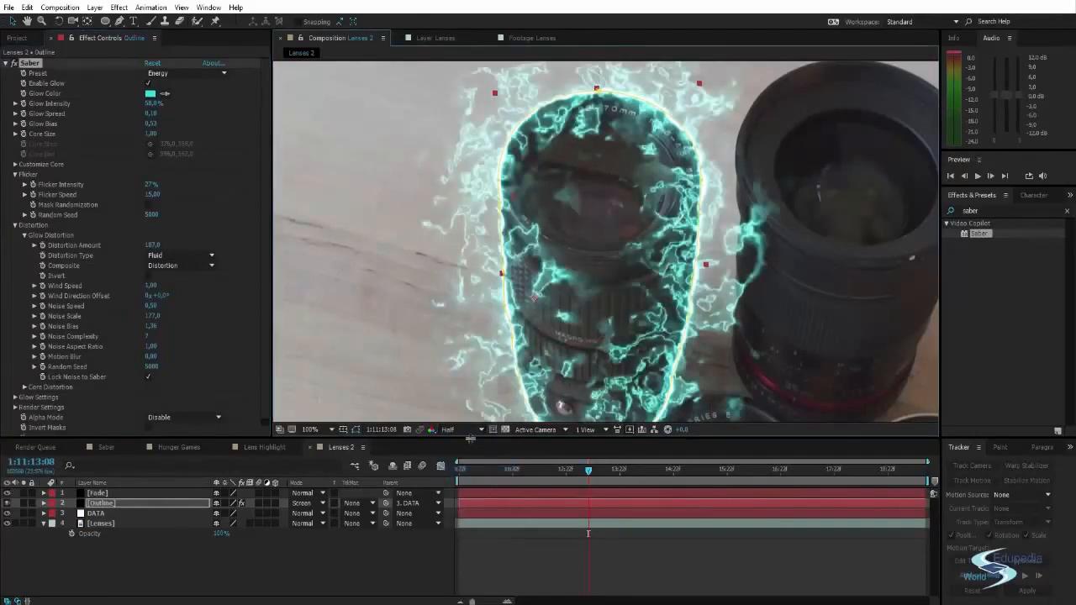
scroll(474, 256, "down", 2)
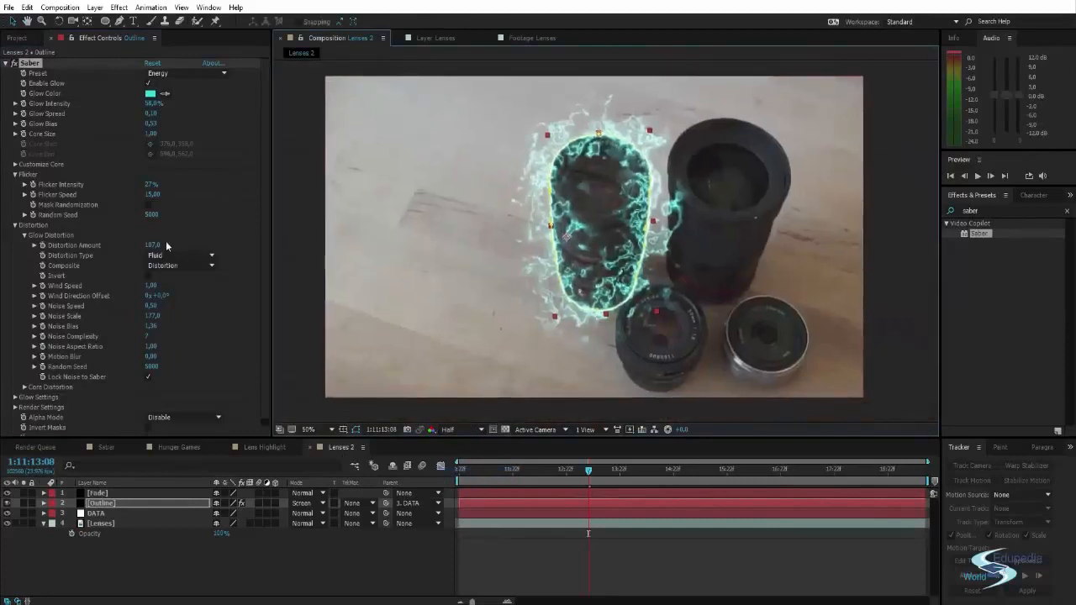
Lower Saber's Glow Distortion Amount on the Outline layer to 15.
left_click_drag(155, 245, 84, 254)
key("ctrl+z")
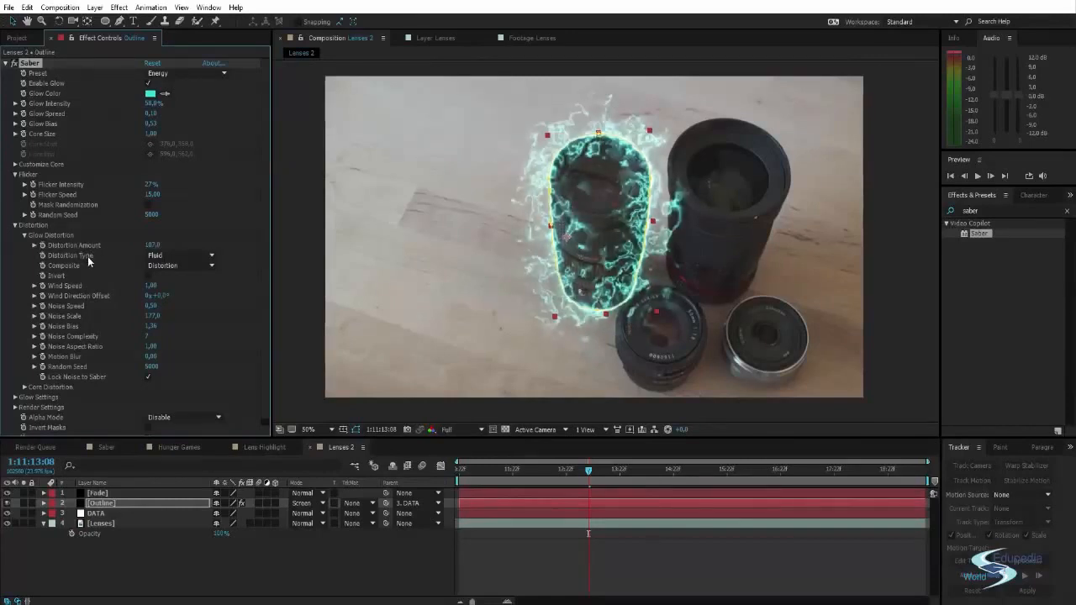
key("ctrl+shift+z")
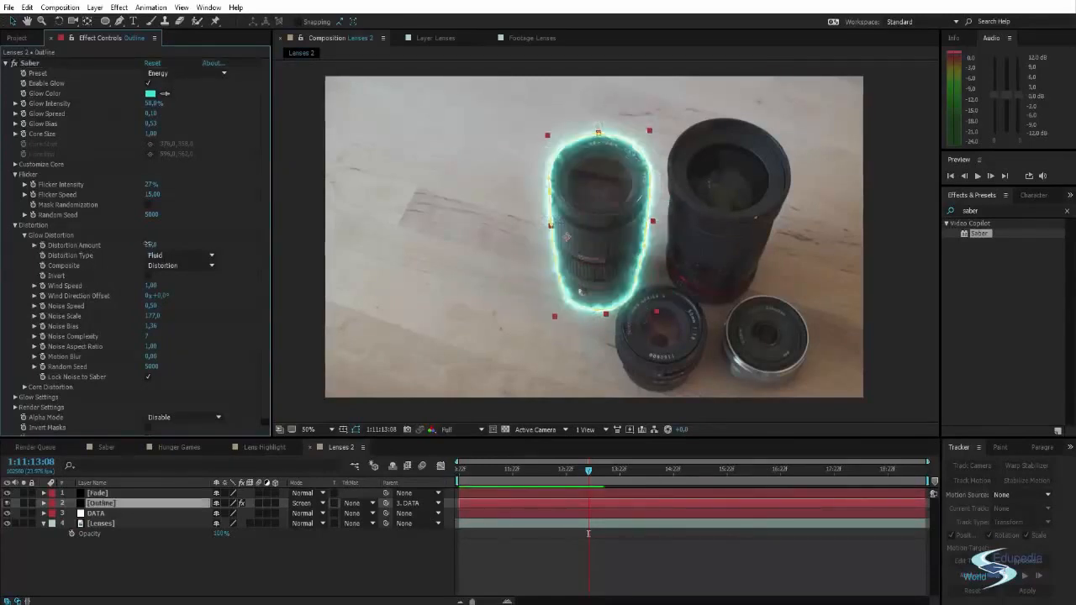
left_click_drag(151, 245, 147, 242)
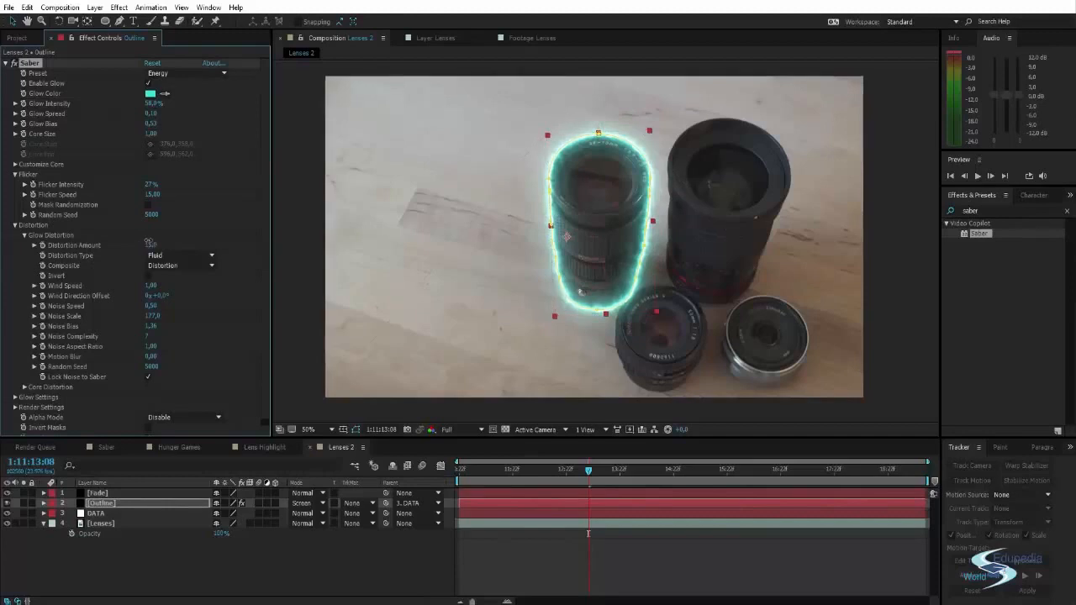
Try the Smoke and Energy distortion types for the Glow Distortion, restoring Fluid at the end.
left_click(180, 254)
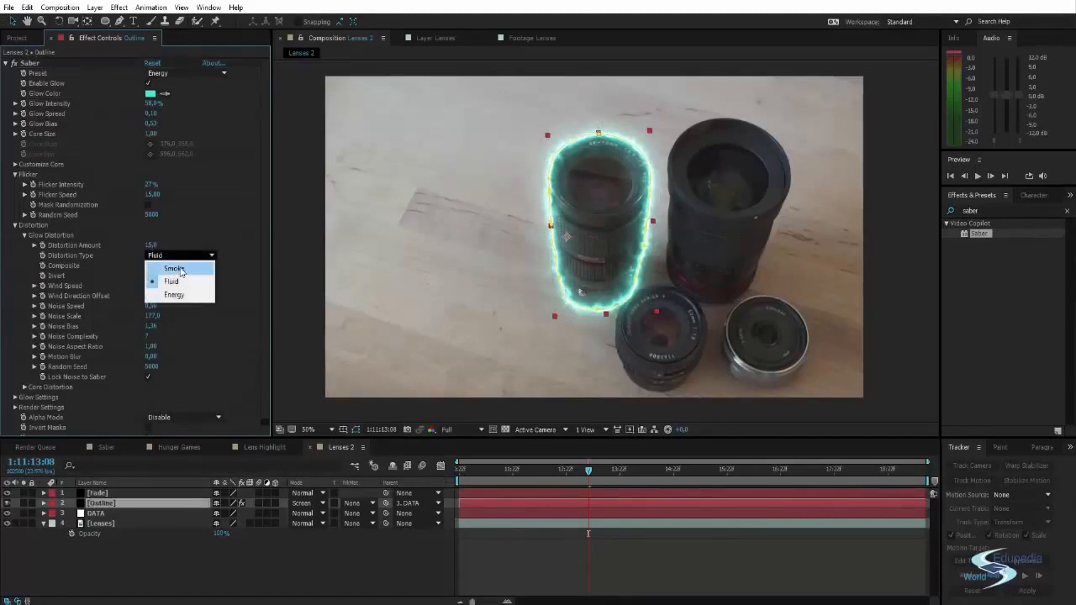
left_click(181, 269)
left_click(179, 255)
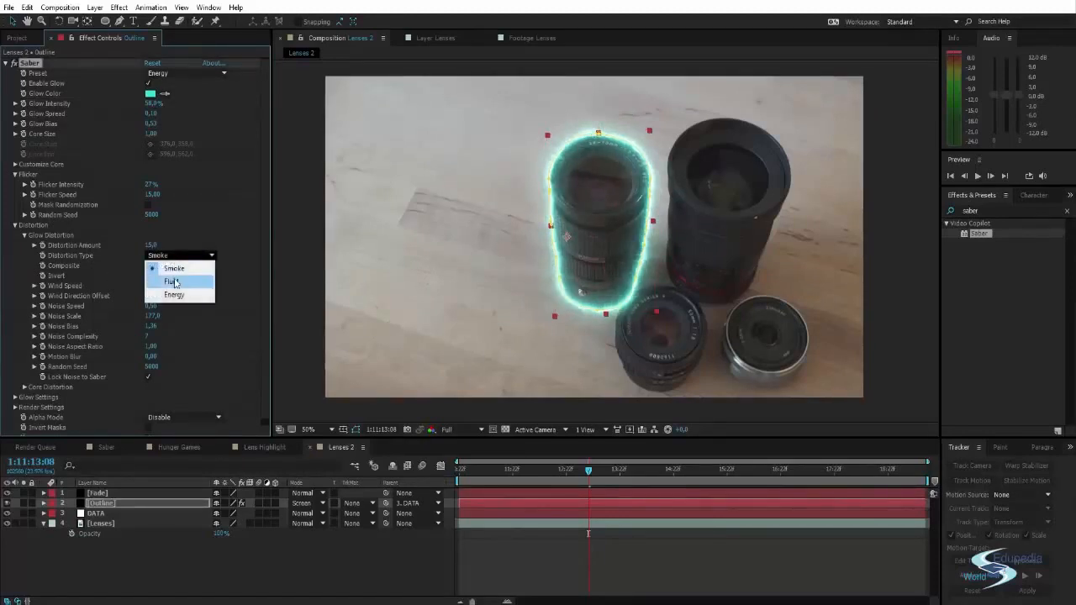
left_click(178, 295)
left_click(180, 254)
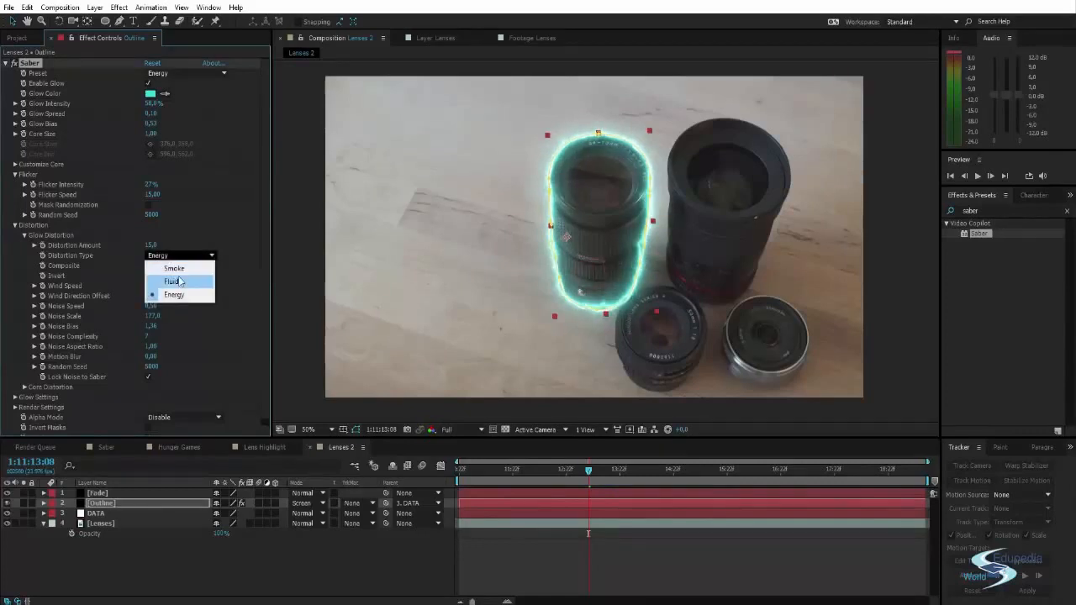
left_click(172, 281)
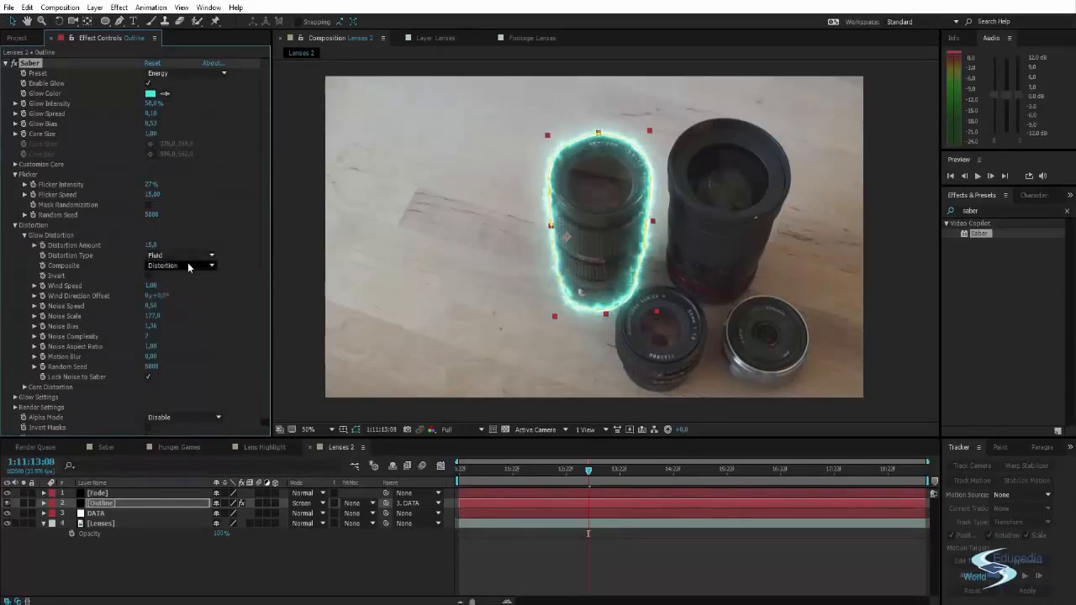
Try the Multiply composite mode for the Glow Distortion and switch back to Distortion.
left_click(188, 265)
left_click(249, 263)
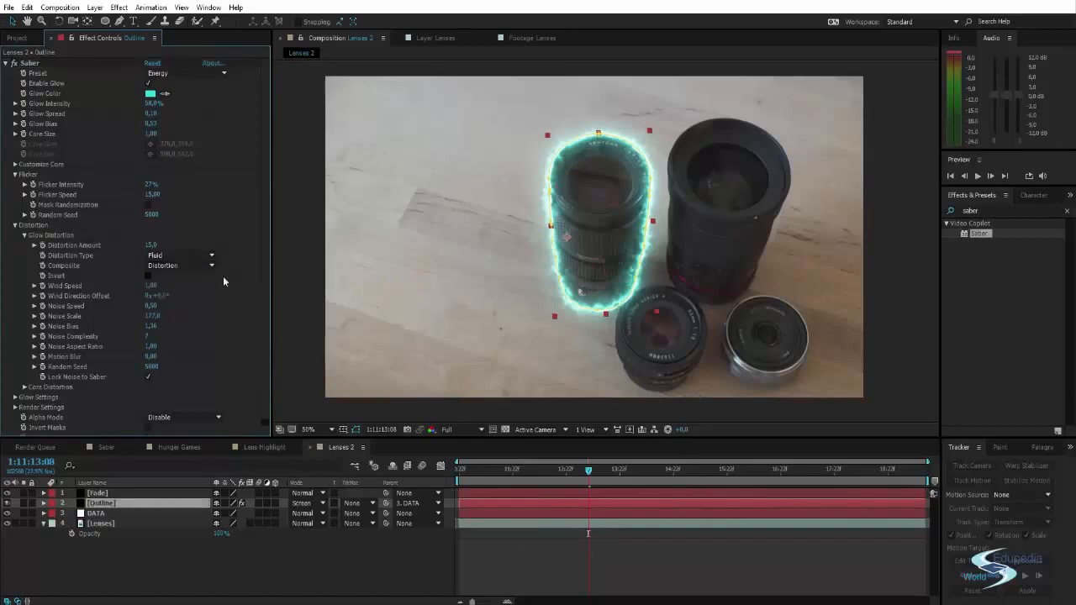
scroll(223, 276, "down", 1)
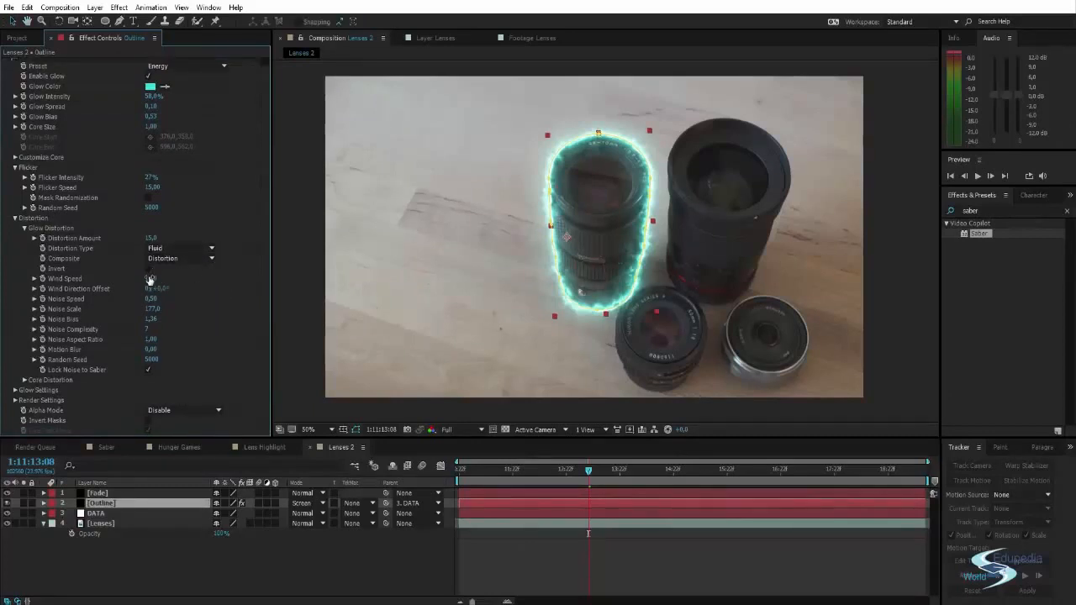
left_click(188, 259)
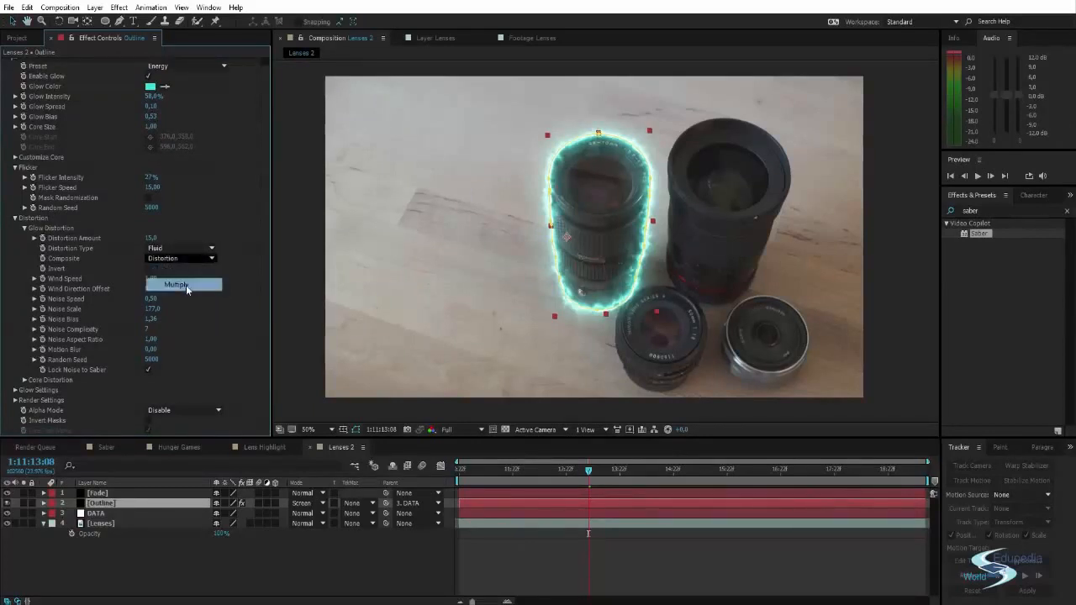
left_click(186, 285)
left_click(187, 256)
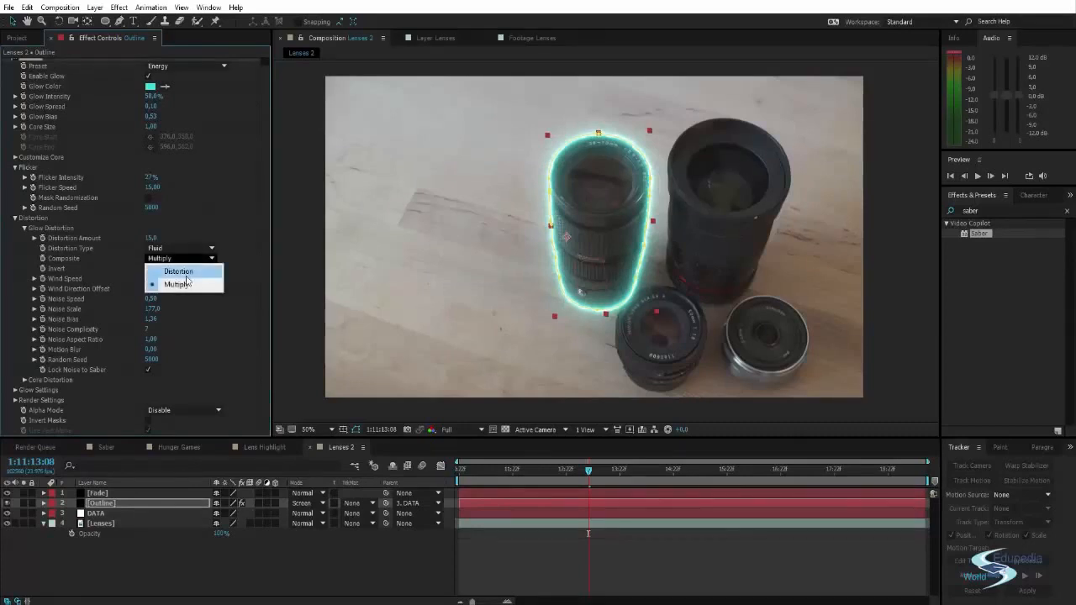
left_click(189, 270)
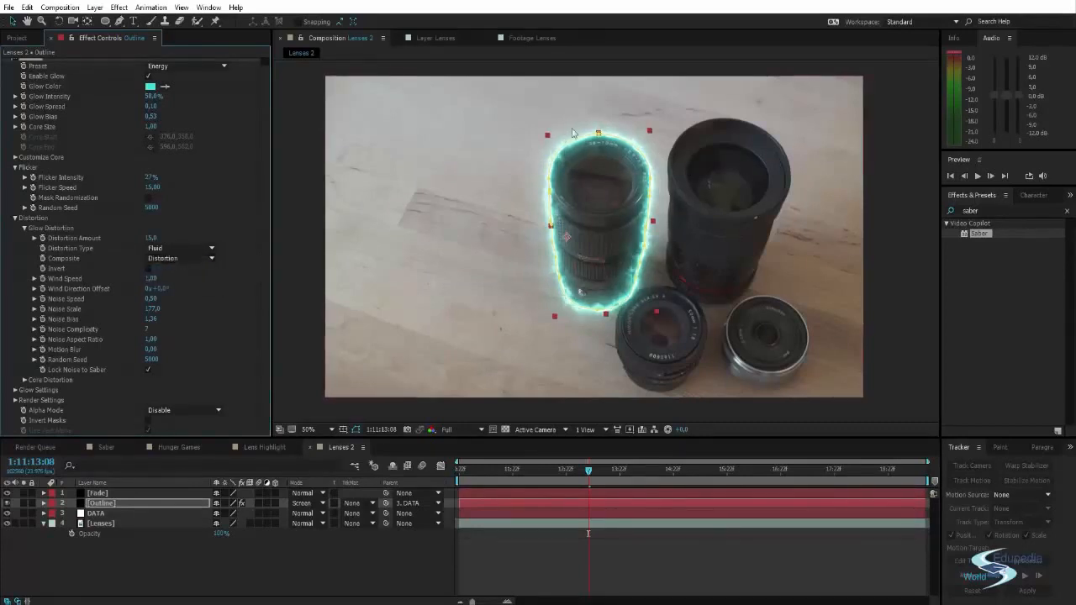
Set Saber's Glow Distortion Amount on the Outline layer to 8.
left_click(152, 237)
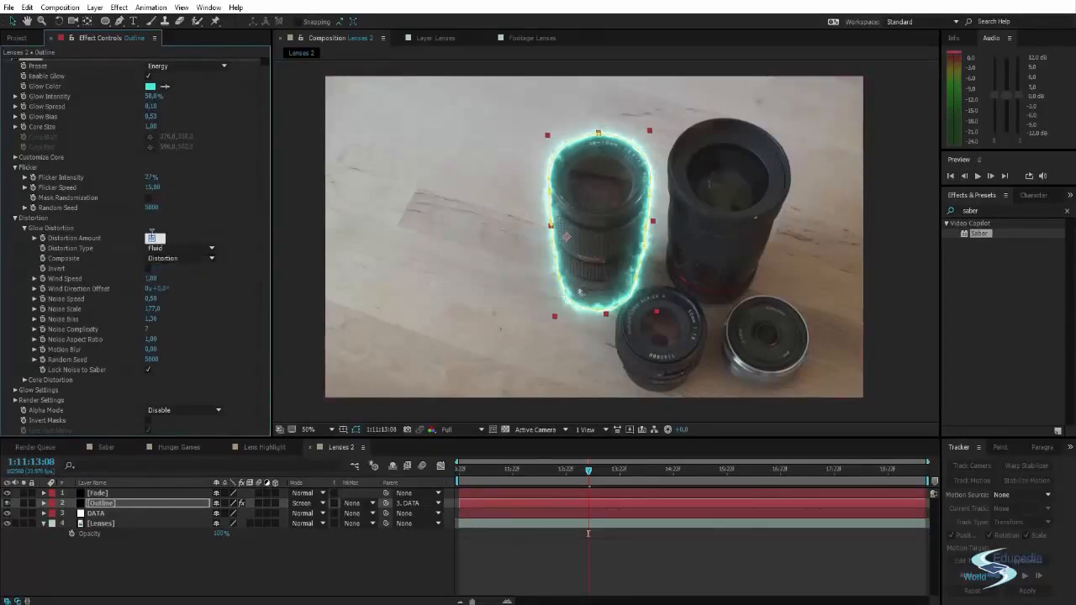
type("8")
key("Return")
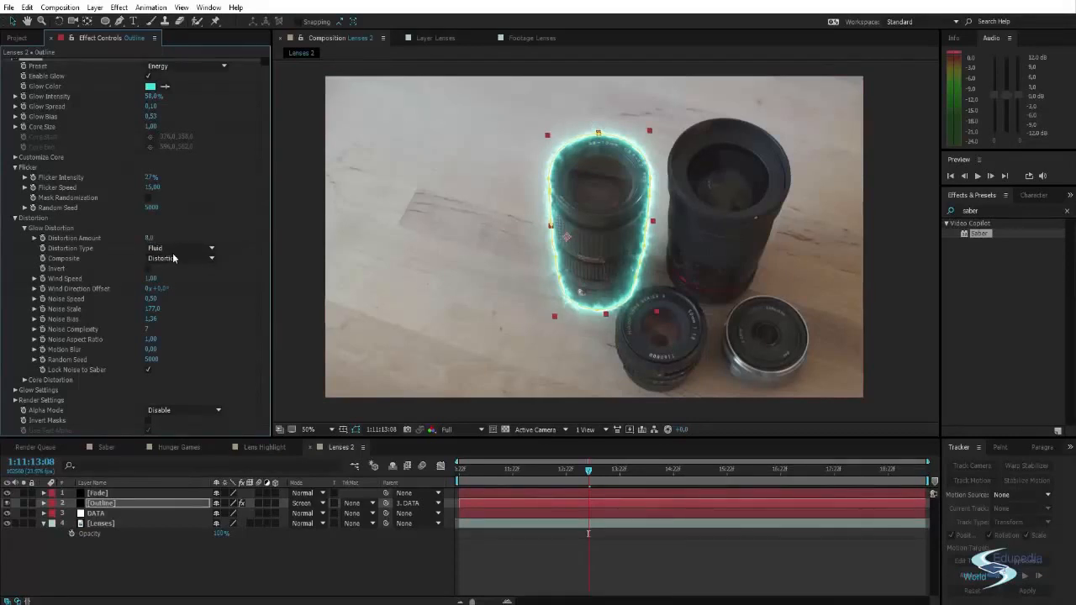
Compare the Multiply composite mode up close with the reduced distortion, and return Composite to Distortion.
left_click(172, 257)
left_click(168, 286)
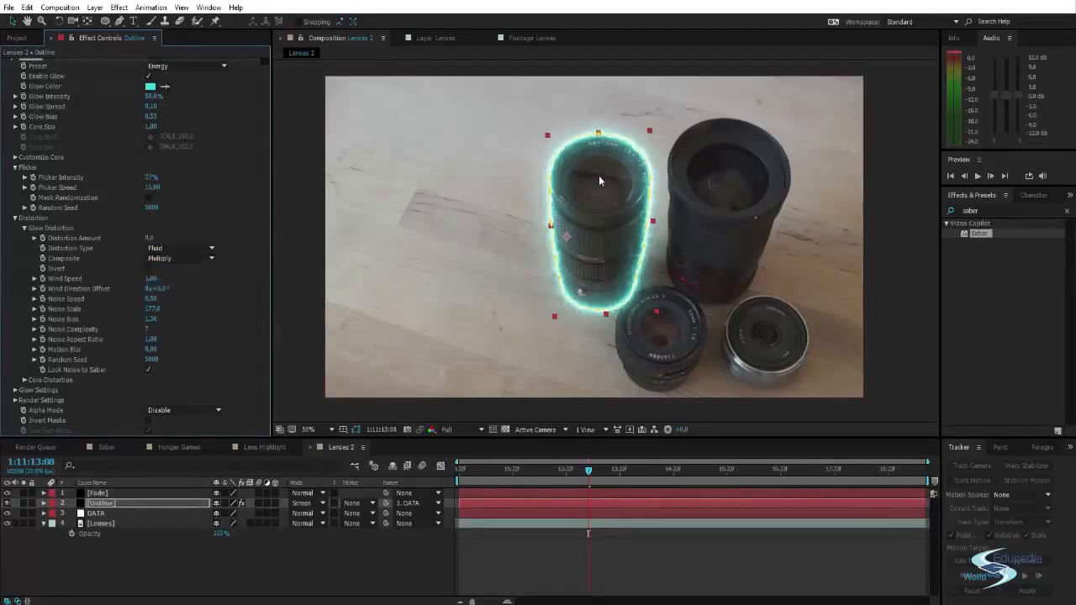
scroll(598, 179, "up", 2)
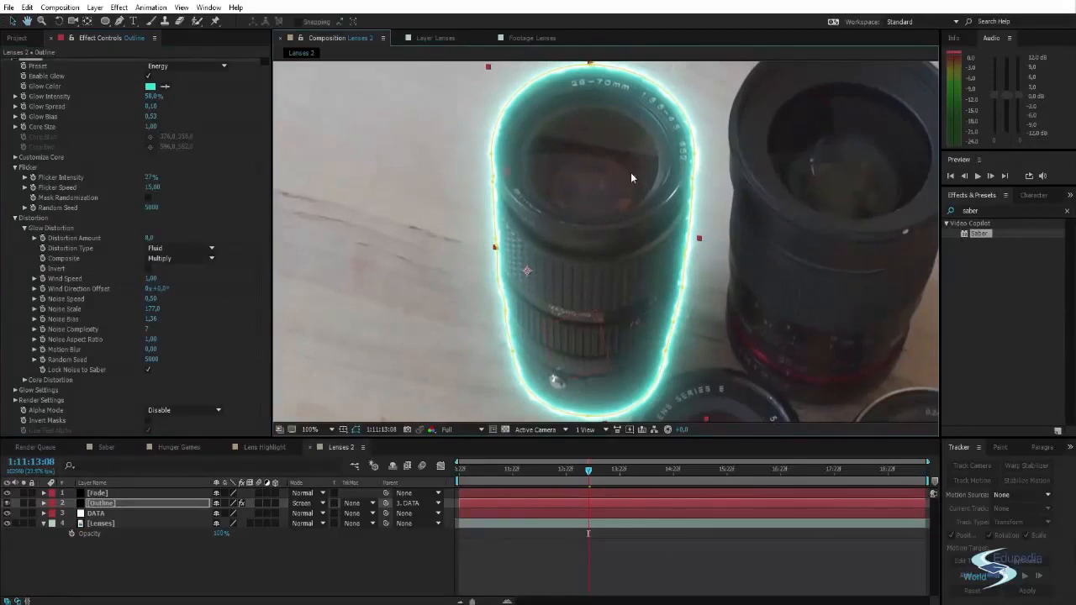
scroll(619, 194, "down", 2)
left_click(178, 258)
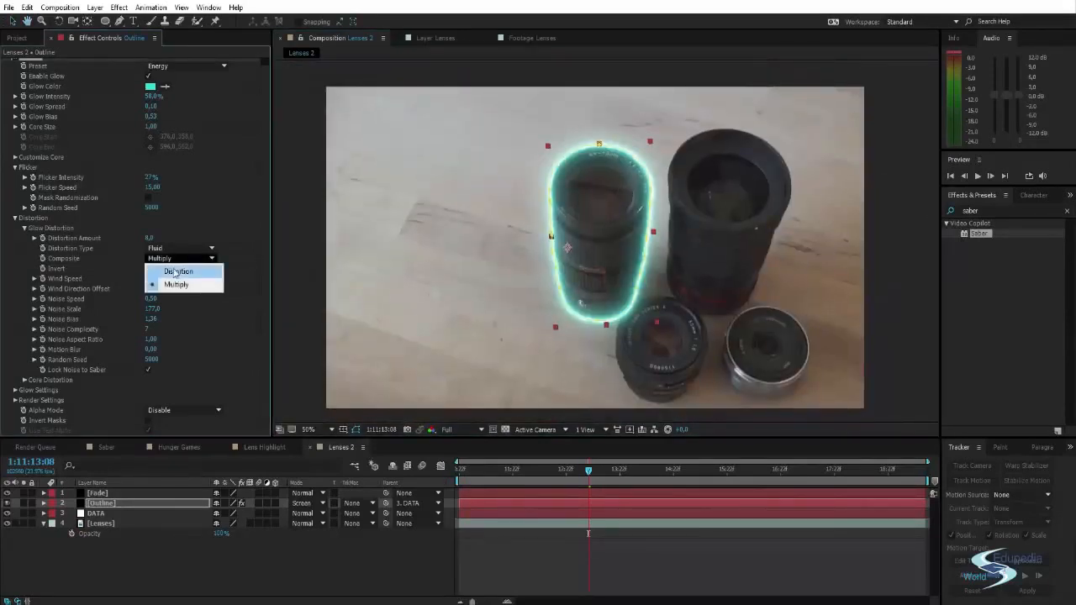
left_click(173, 273)
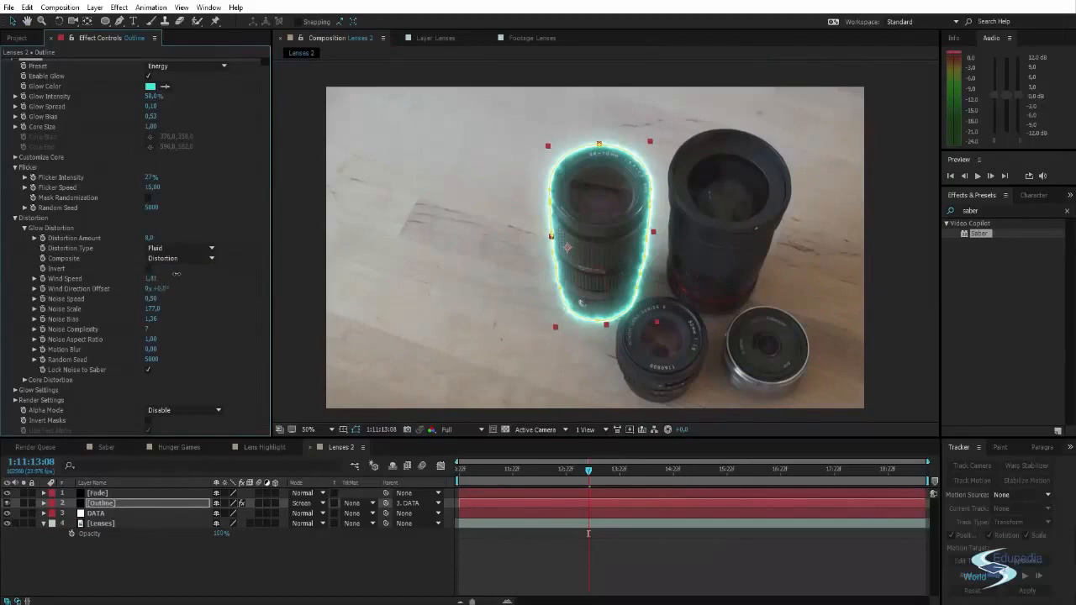
Set the Glow Distortion's Wind Speed to 2.03 and Wind Direction Offset to 94°, and preview the outline from 1:11:12:21.
mouse_move(177, 273)
left_mouse_down()
mouse_move(191, 274)
mouse_move(174, 287)
left_mouse_up()
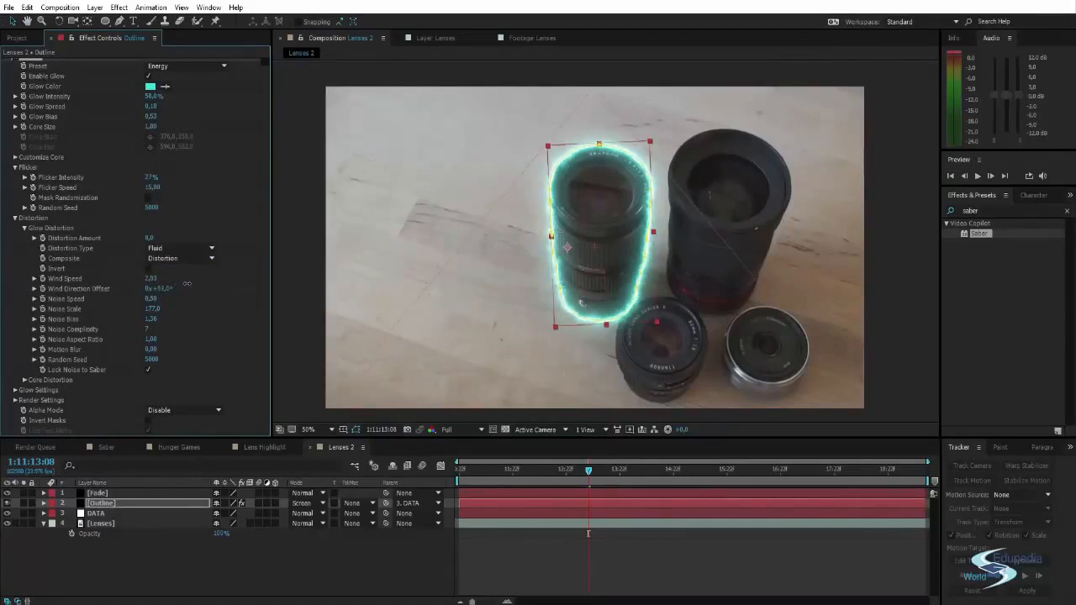
left_click(564, 472)
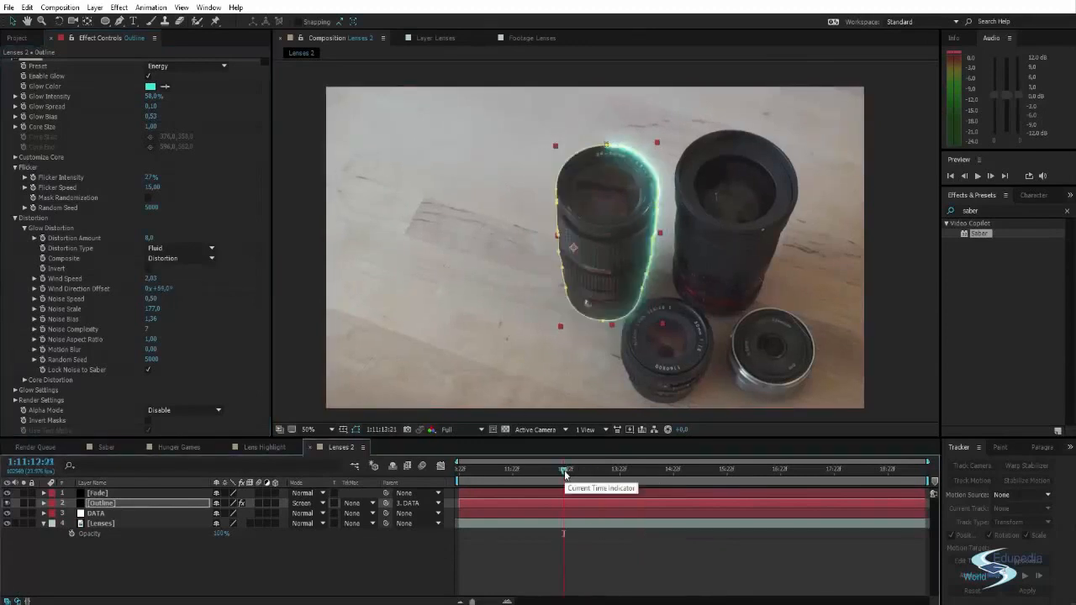
key("space")
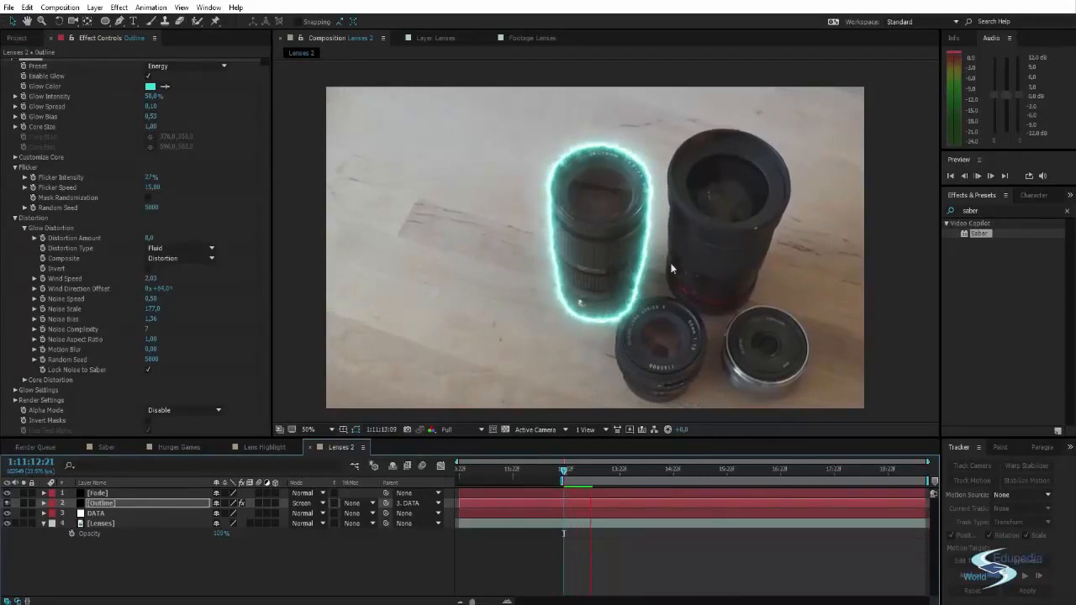
left_click(602, 470)
mouse_move(601, 471)
left_mouse_down()
mouse_move(569, 471)
mouse_move(608, 472)
left_mouse_up()
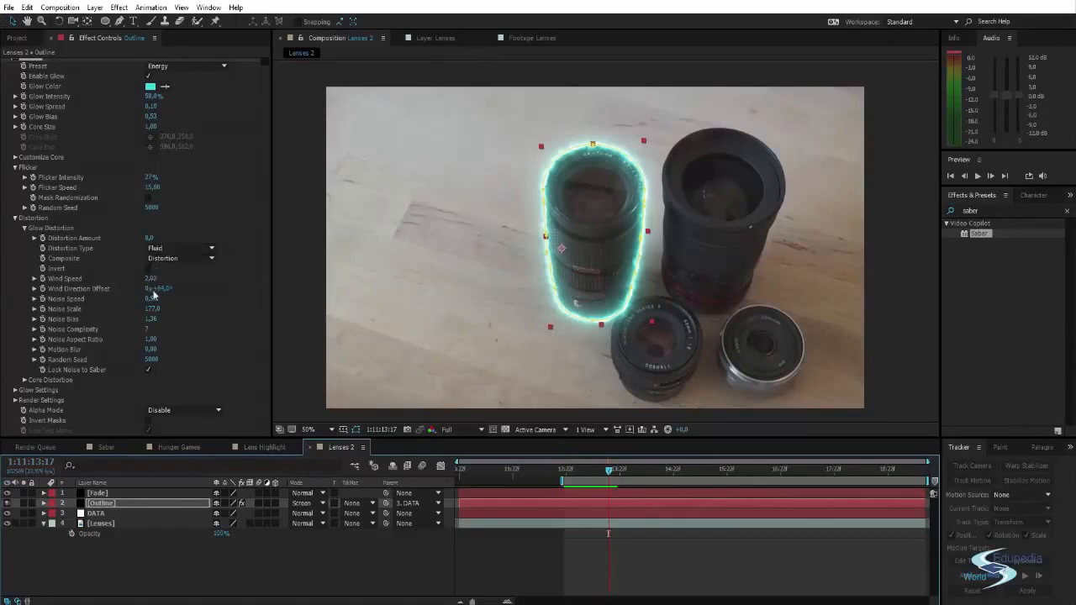
Preview the outline's glow motion from 1:11:13:17 and turn off Lock Noise to Saber in the Glow Distortion settings.
left_click(149, 369)
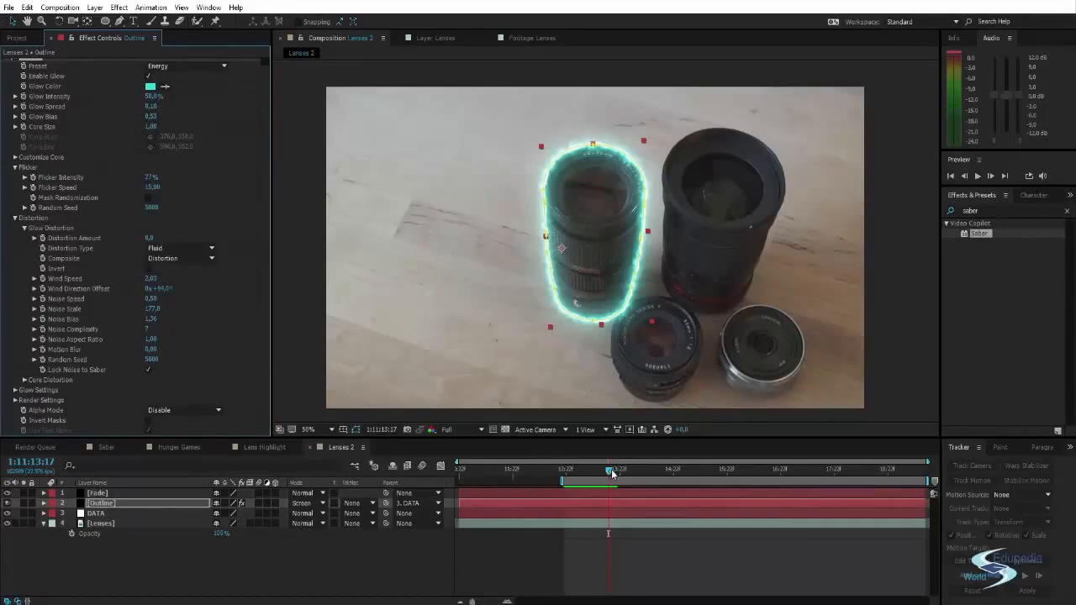
key("space")
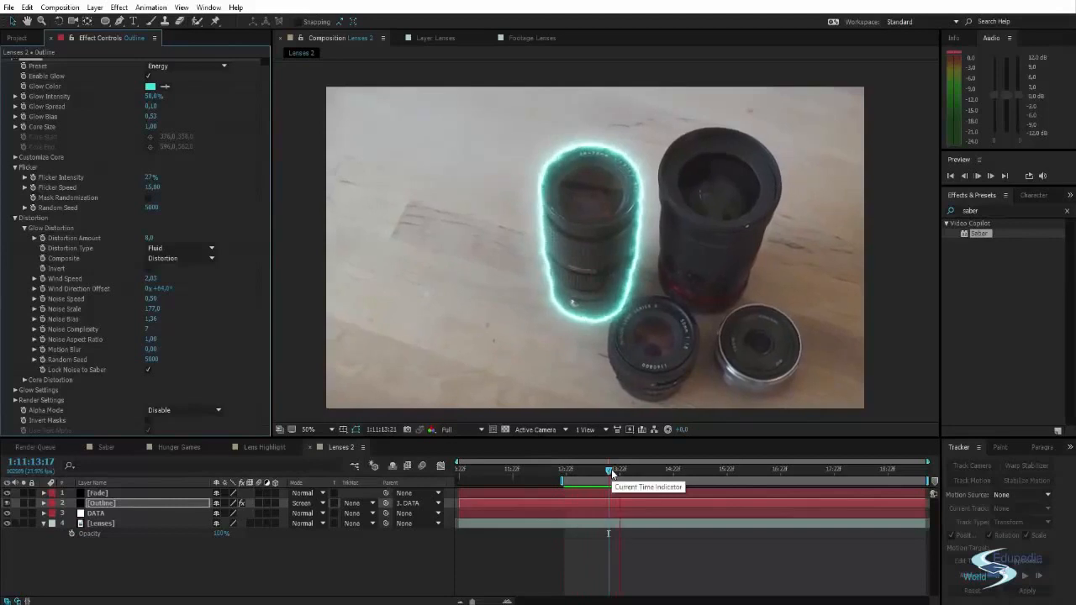
key("space")
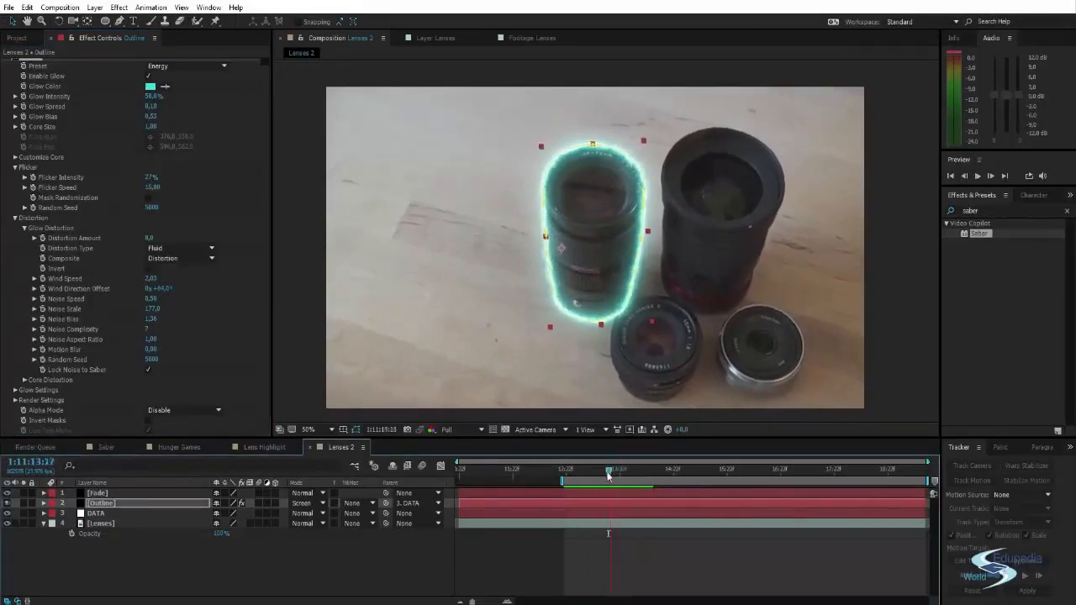
mouse_move(607, 475)
left_mouse_down()
mouse_move(569, 477)
mouse_move(621, 483)
mouse_move(574, 474)
mouse_move(639, 470)
mouse_move(593, 467)
left_mouse_up()
left_click(148, 369)
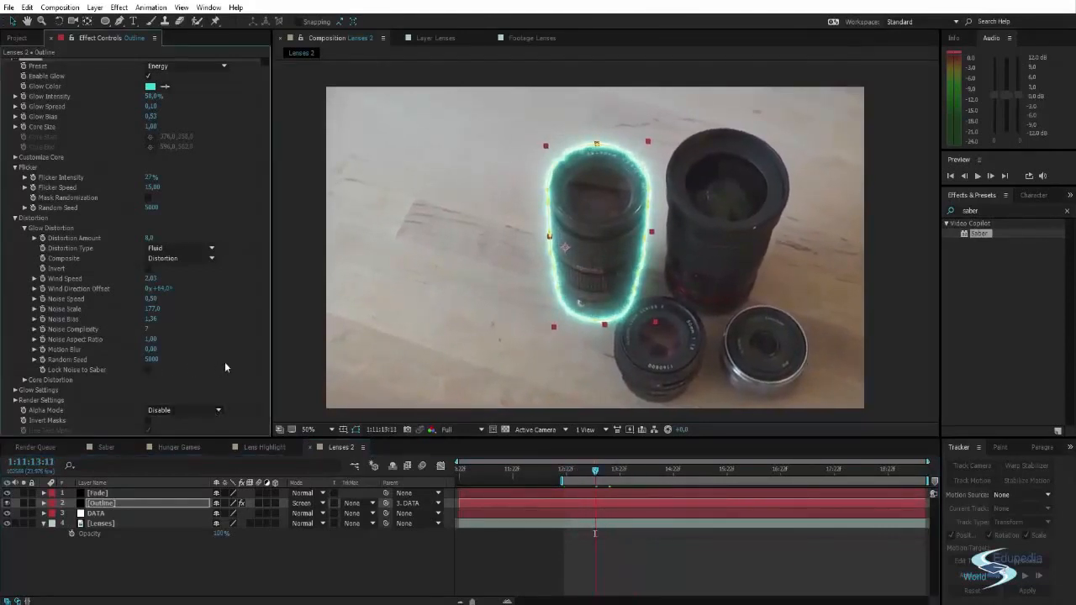
Preview the outline's unlocked glow noise, turn Lock Noise to Saber back on, and return to 1:11:13:00.
key("space")
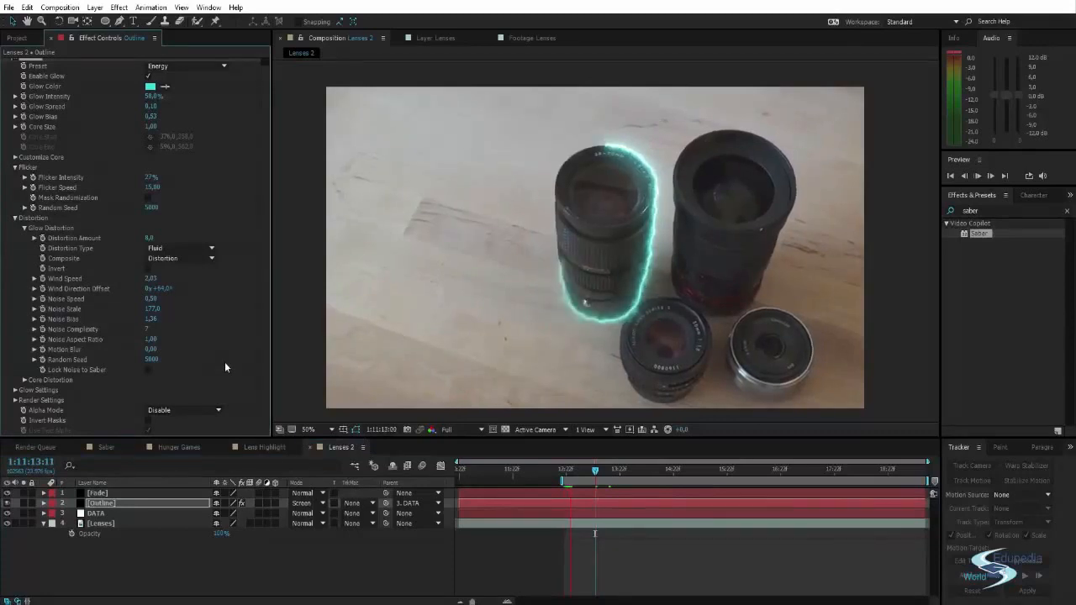
mouse_move(598, 473)
left_mouse_down()
mouse_move(619, 476)
mouse_move(580, 476)
mouse_move(622, 480)
mouse_move(569, 482)
mouse_move(602, 479)
left_mouse_up()
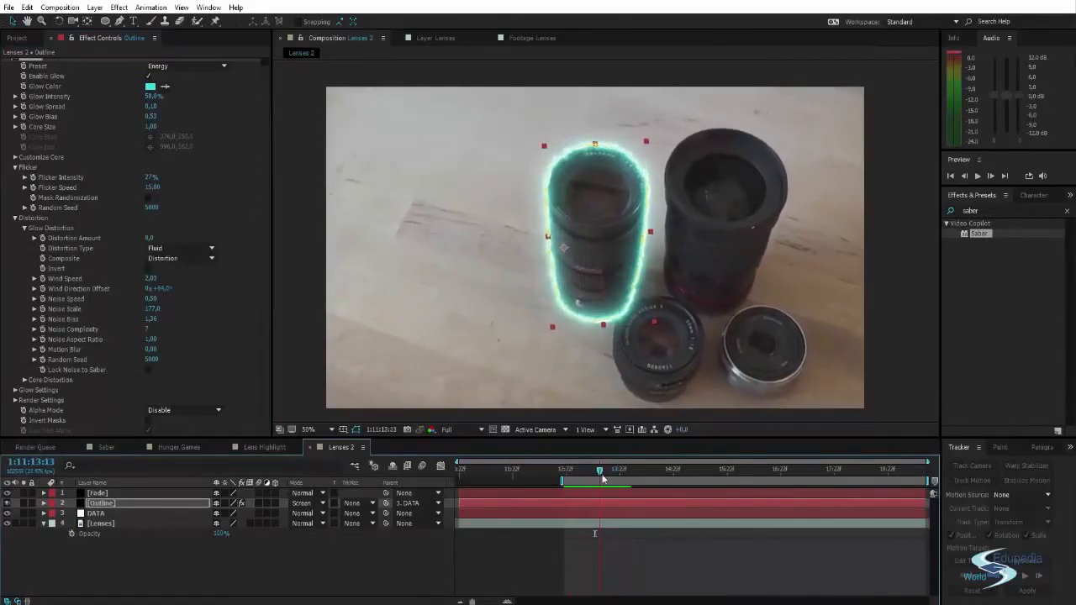
left_click(148, 370)
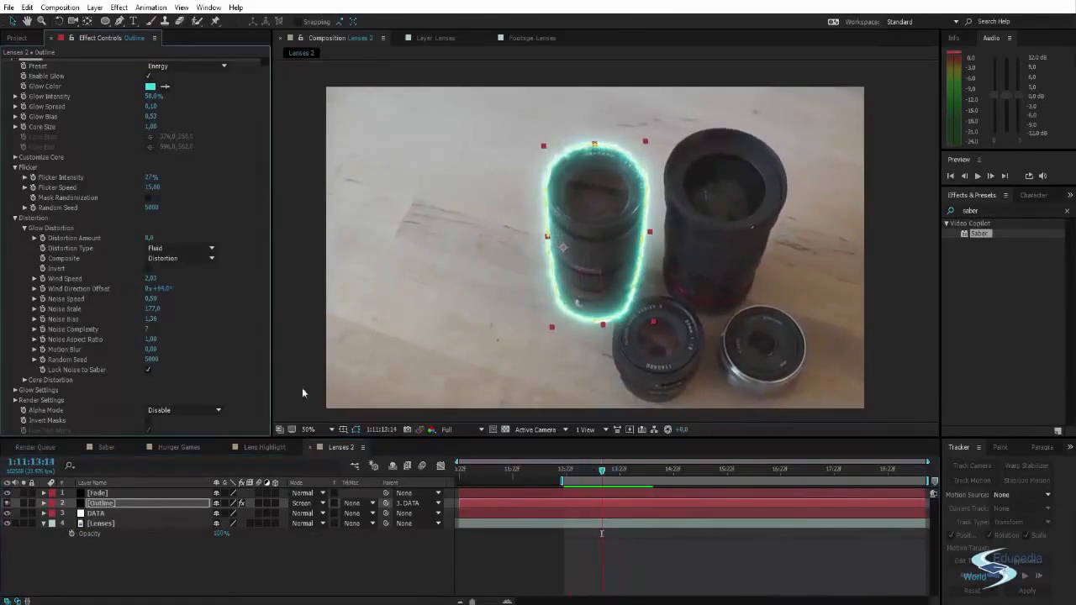
left_click_drag(584, 471, 570, 472)
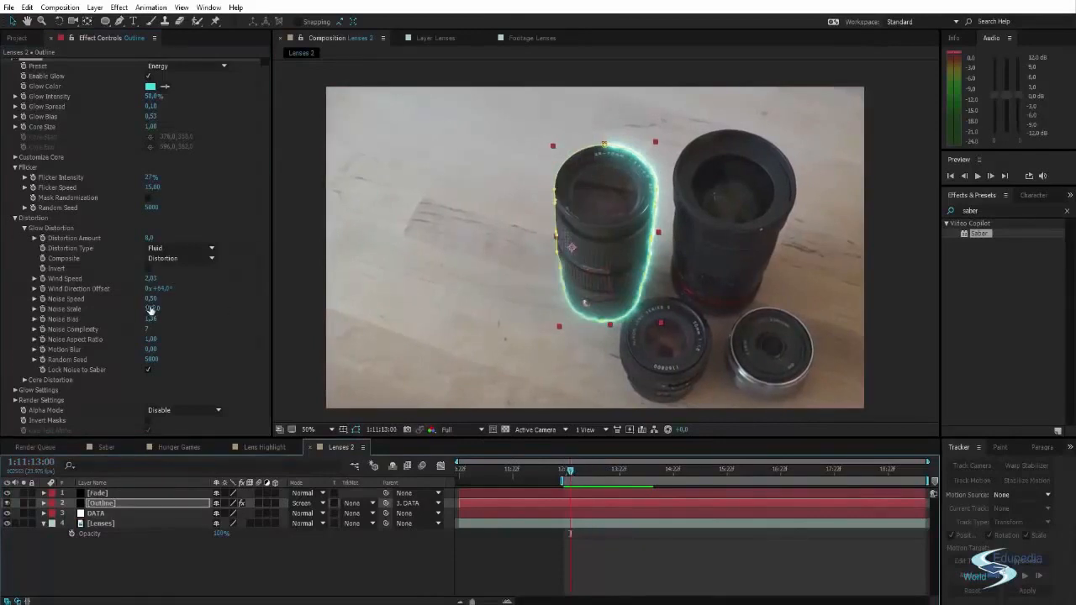
mouse_move(150, 309)
left_mouse_down()
mouse_move(181, 308)
mouse_move(145, 308)
left_mouse_up()
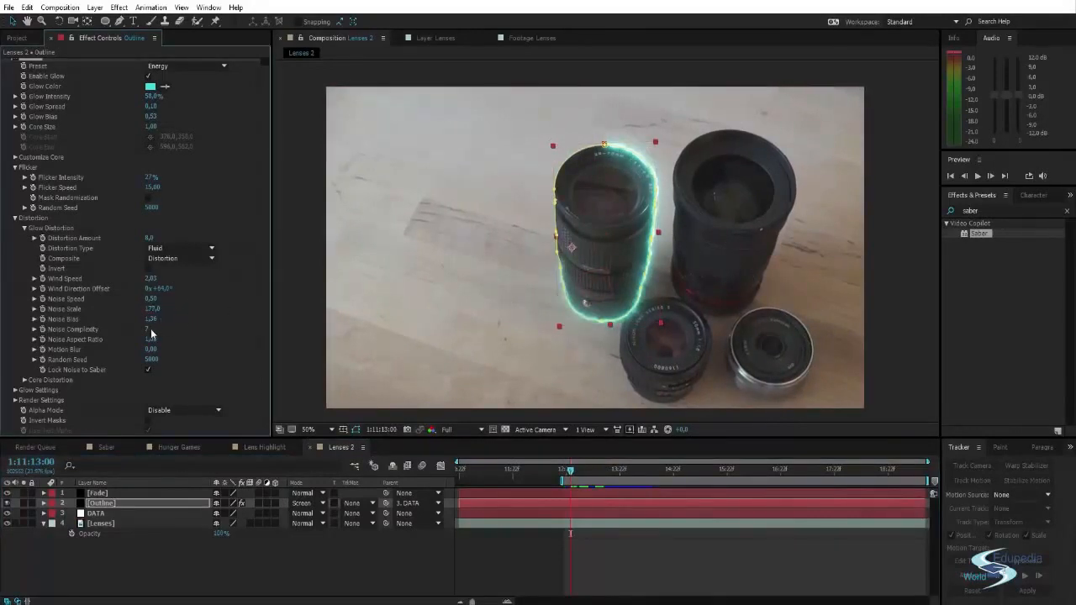
Set Saber's Core Distortion to a Noise Scale of 46 and a Distortion Amount of 38, and preview the outline.
left_click(25, 229)
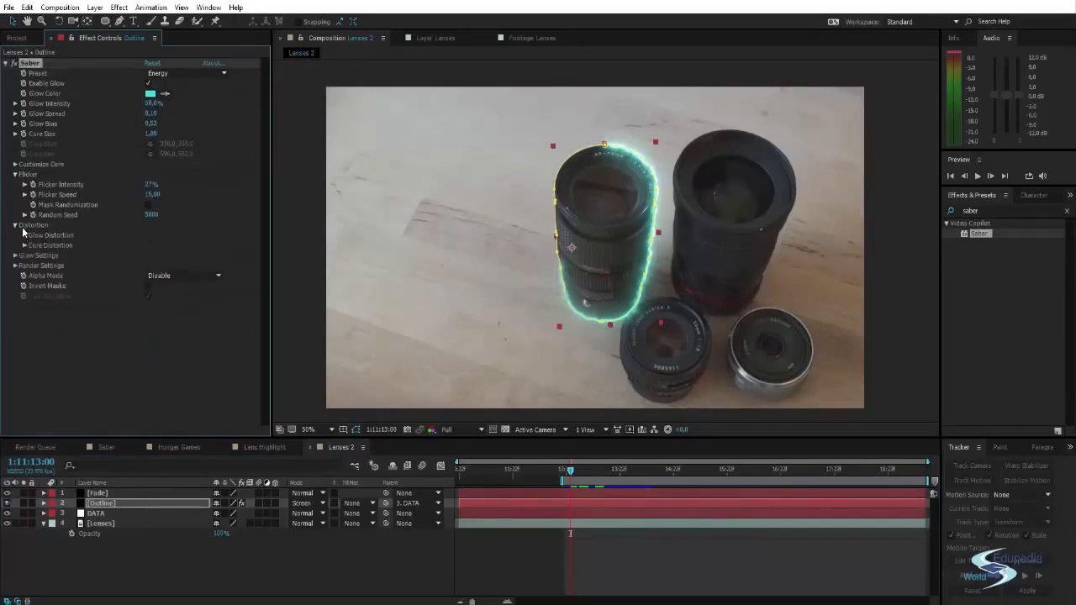
left_click(24, 246)
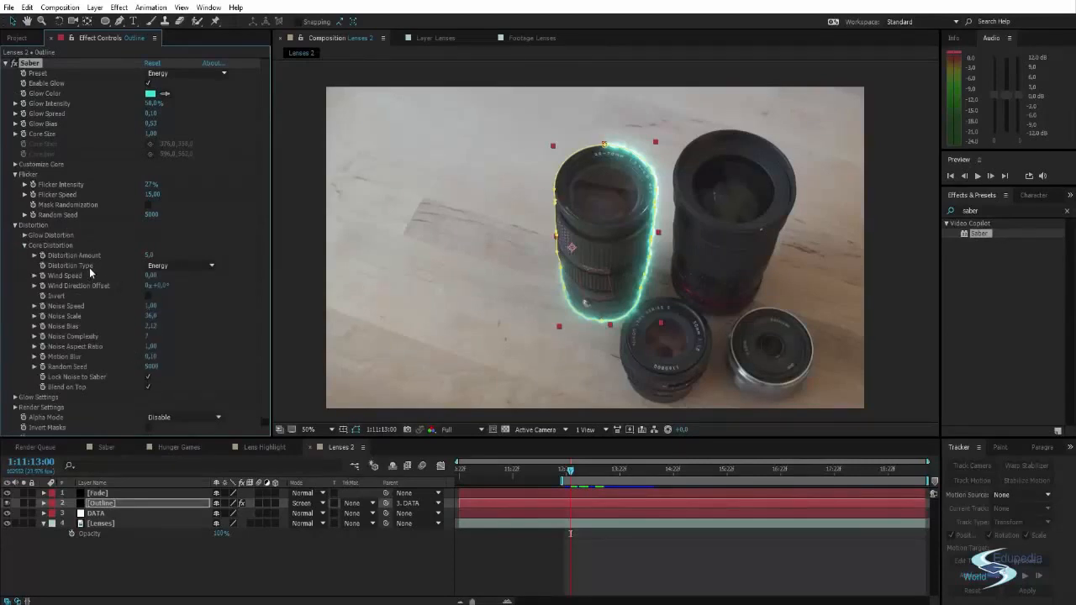
scroll(656, 237, "up", 2)
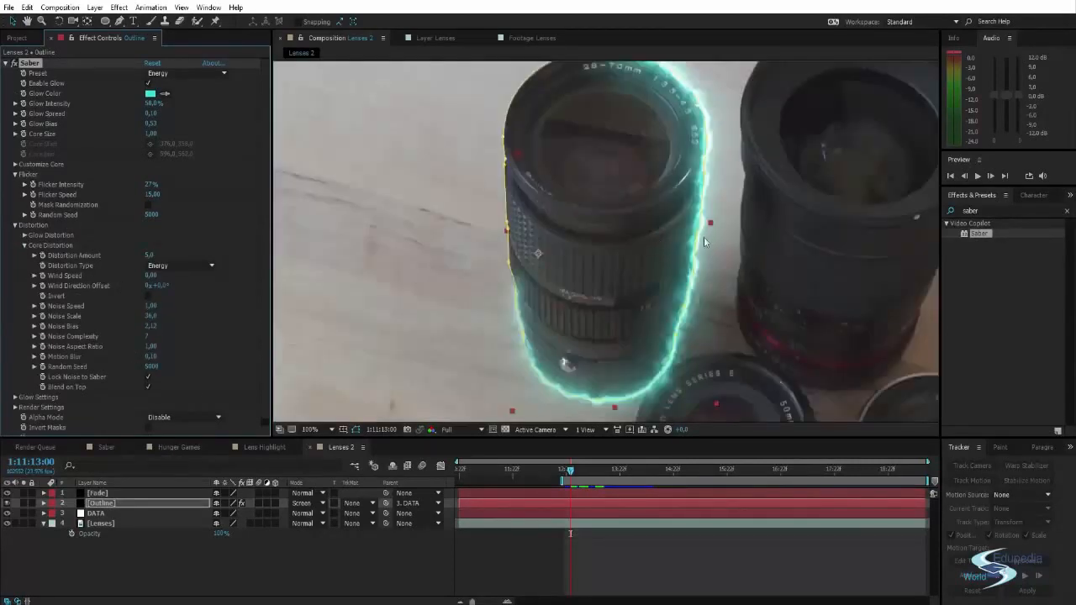
left_click_drag(683, 97, 674, 136)
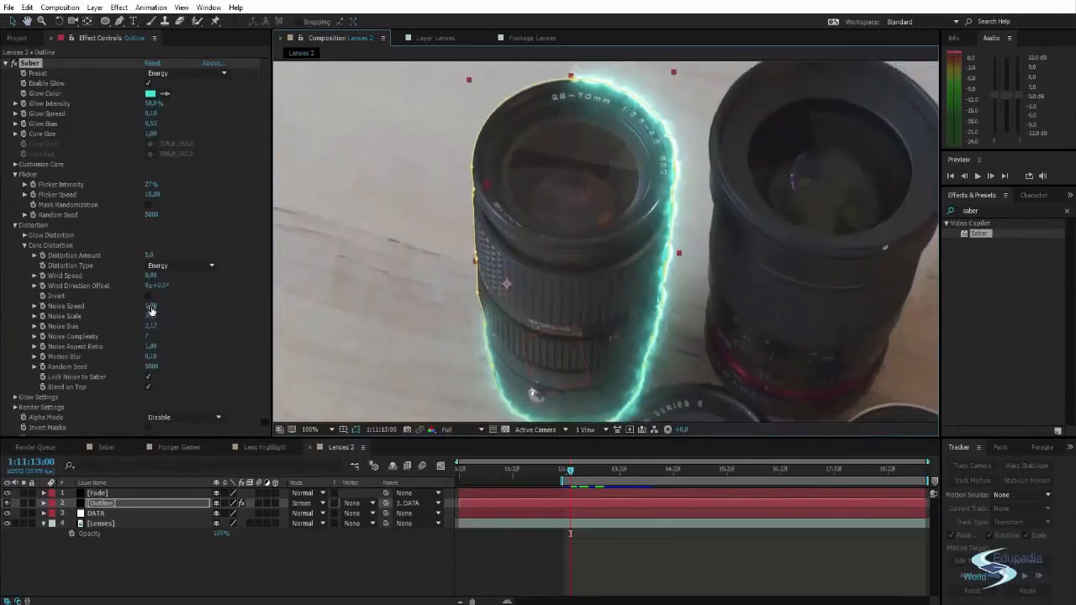
left_click_drag(149, 316, 103, 308)
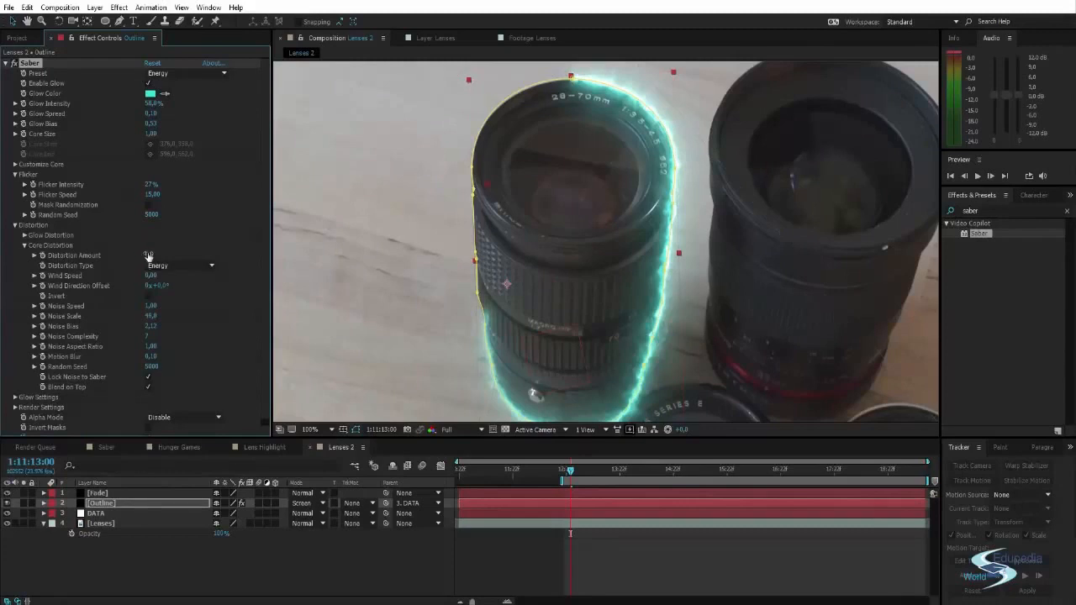
left_click_drag(148, 255, 158, 251)
scroll(360, 265, "down", 1)
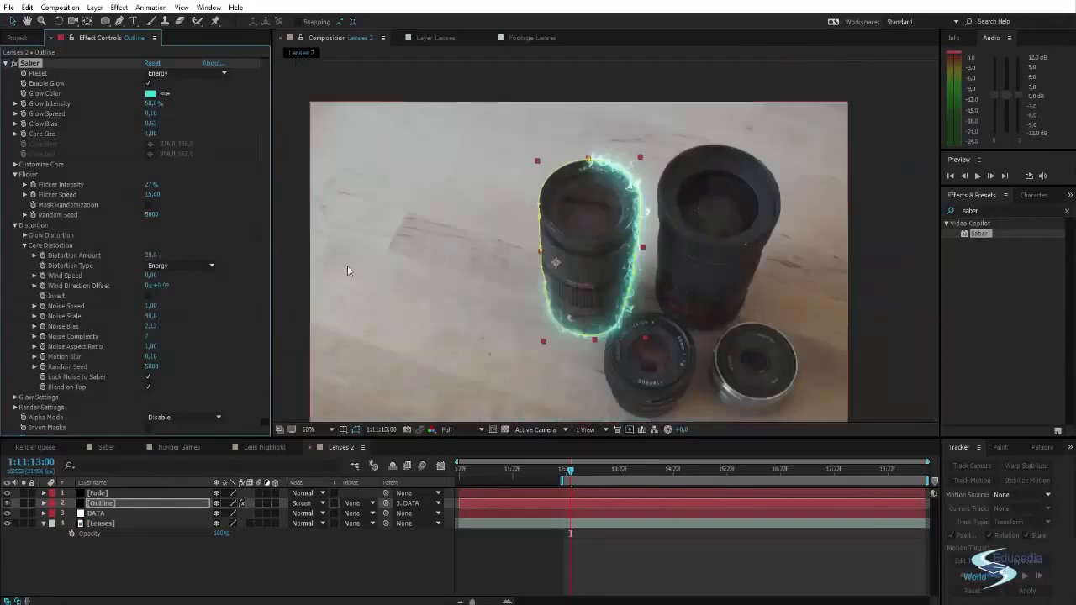
left_click(293, 253)
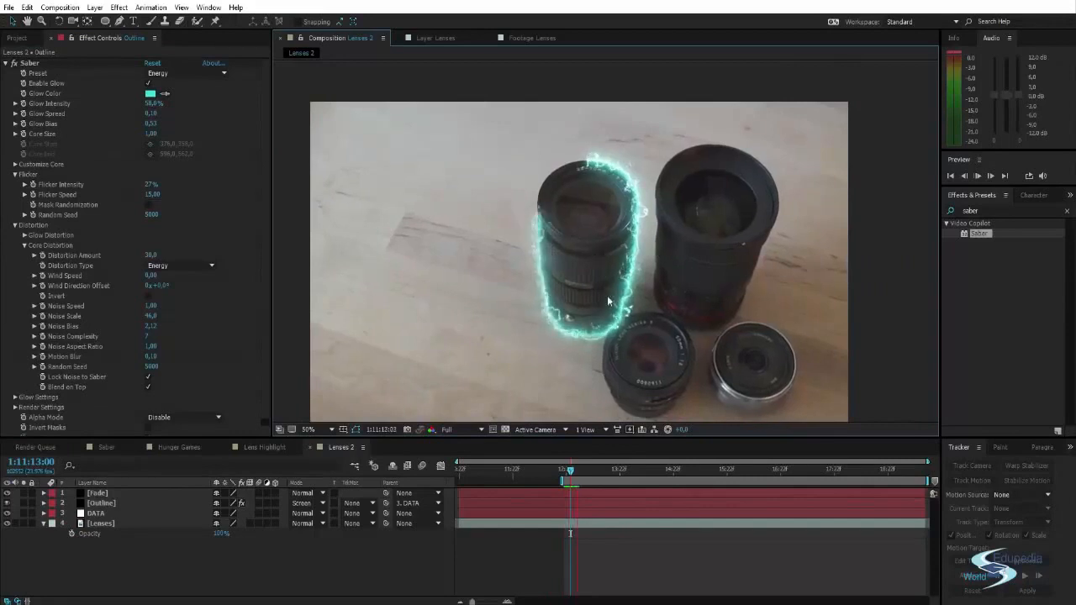
left_click(579, 471)
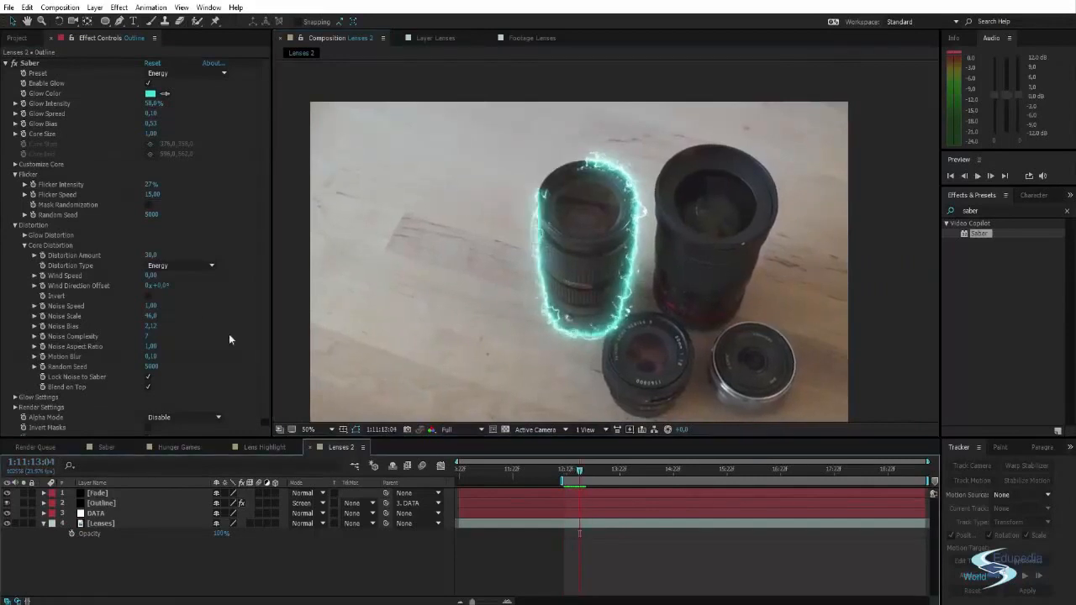
Try a Core Distortion Amount of 15 on the Outline layer.
left_click(151, 254)
type("15")
key("Return")
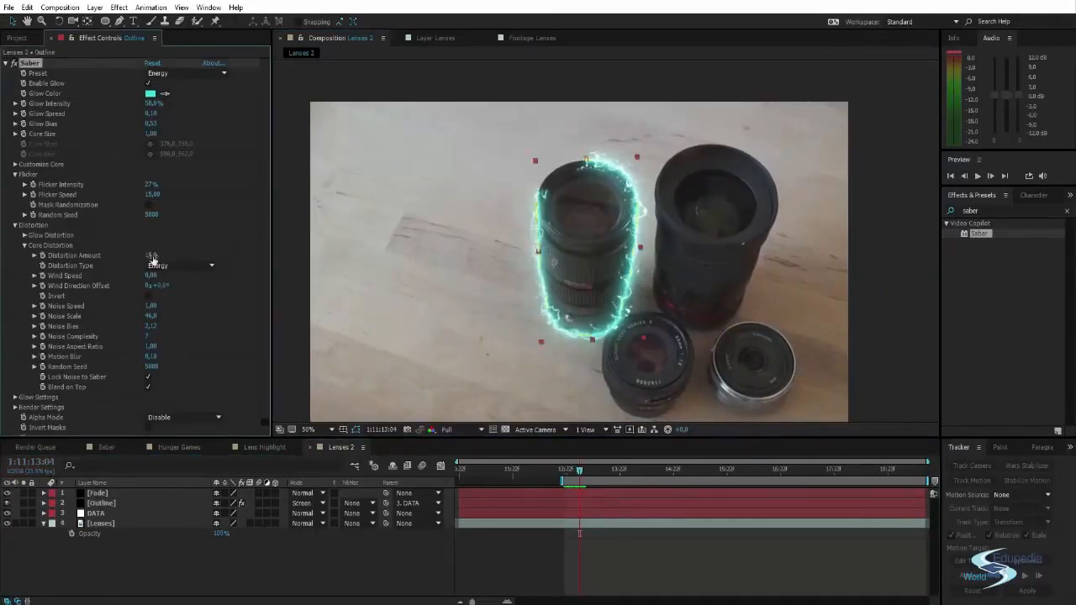
Inspect the outline up close and try different Glow 1 Size and Glow 1 Intensity values in Saber's Glow Settings.
scroll(110, 332, "down", 1)
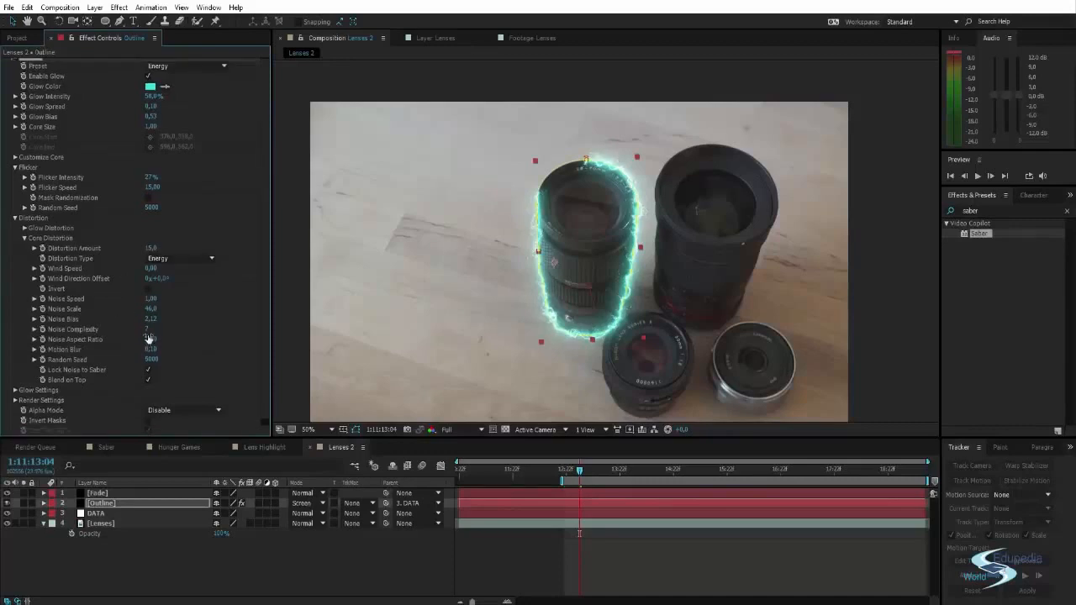
left_click(13, 390)
scroll(121, 294, "down", 4)
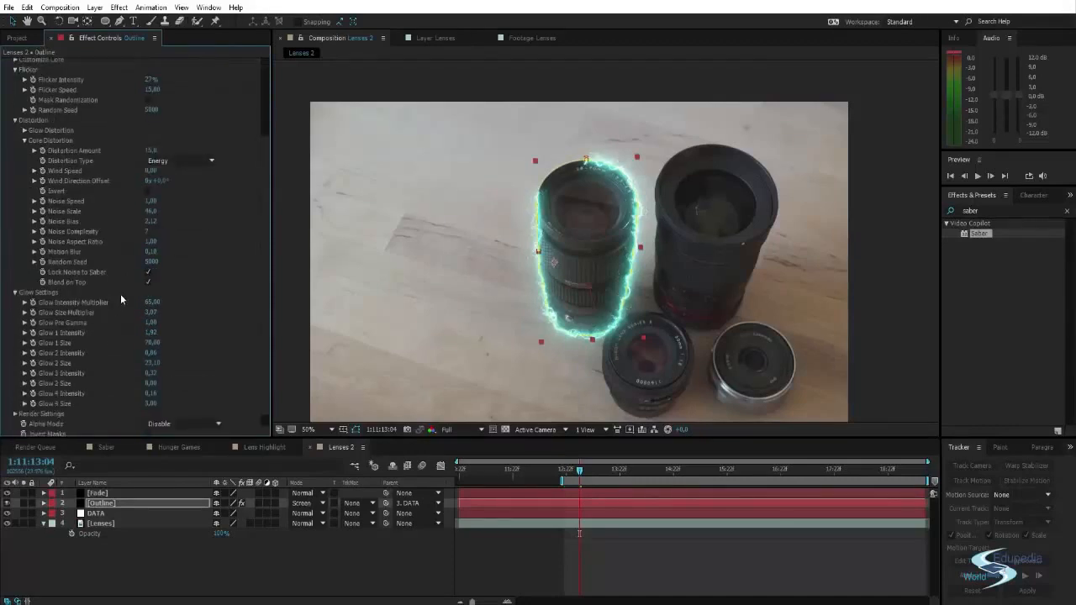
scroll(580, 244, "up", 4)
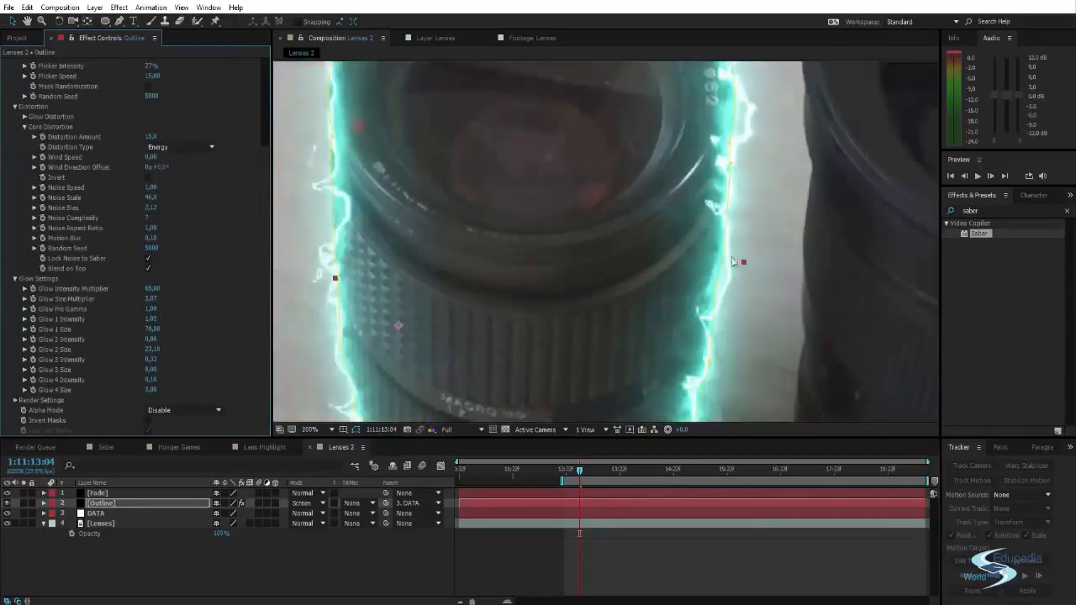
scroll(733, 261, "down", 2)
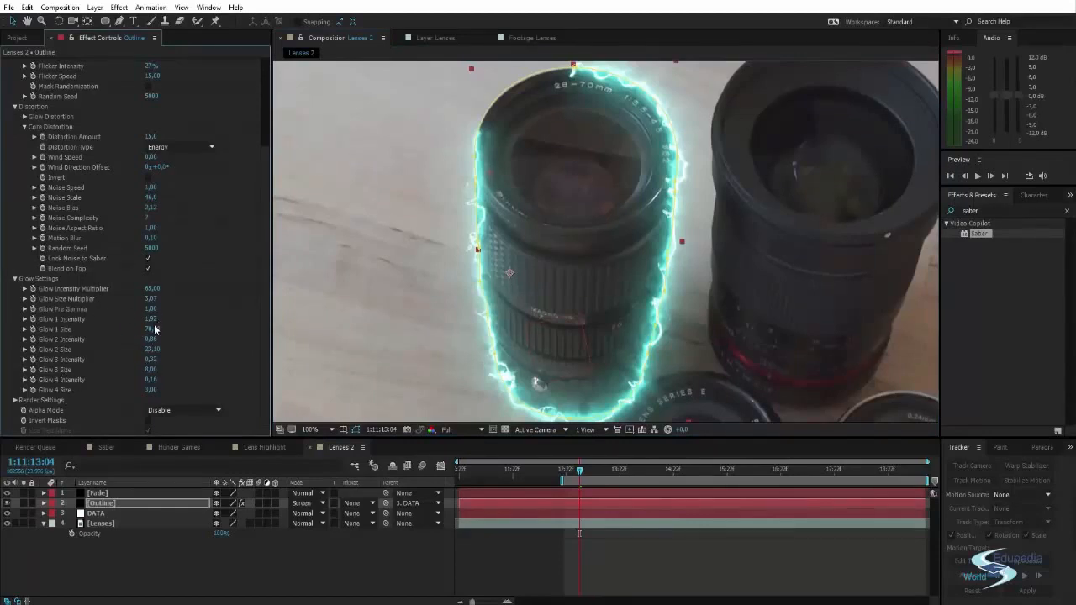
left_click_drag(194, 331, 148, 331)
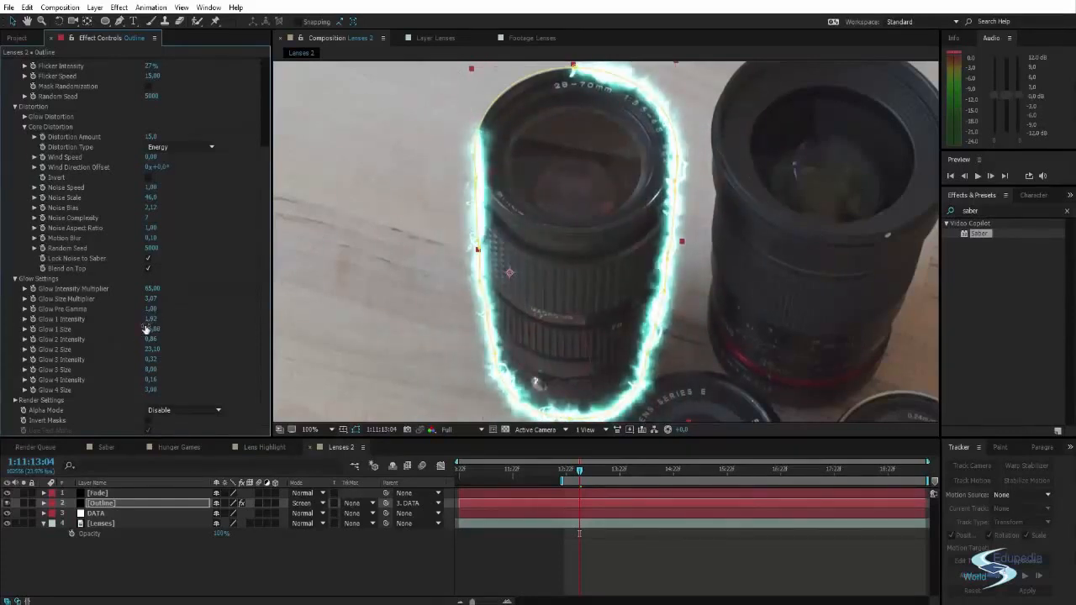
left_click_drag(151, 319, 198, 327)
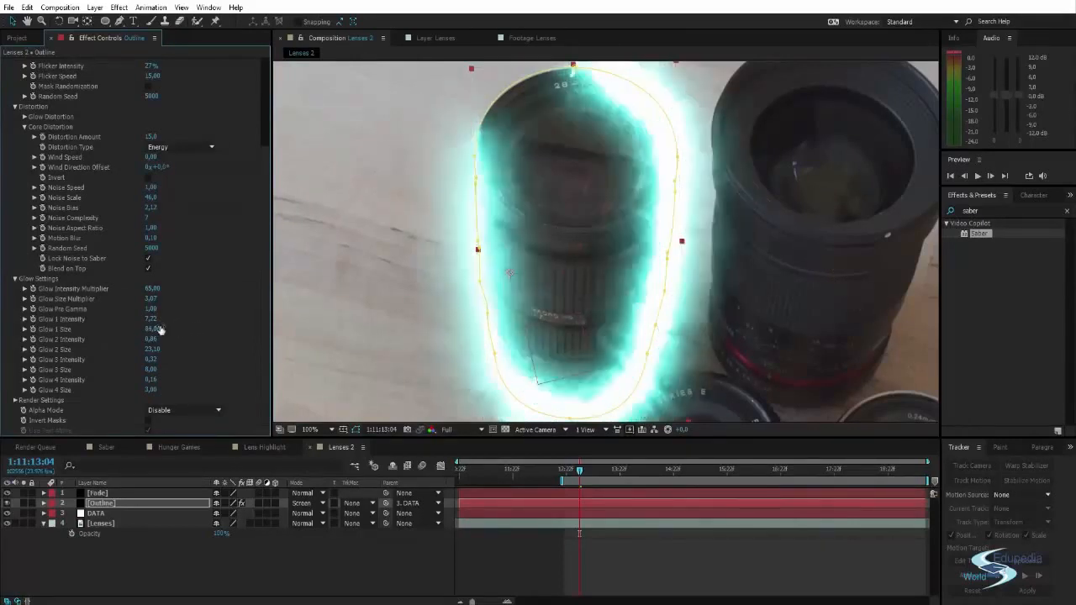
Undo the Glow 1 edits and the last Core Distortion Amount change, and deselect the Outline layer.
key("ctrl+z")
key("ctrl+shift+z")
key("ctrl+z")
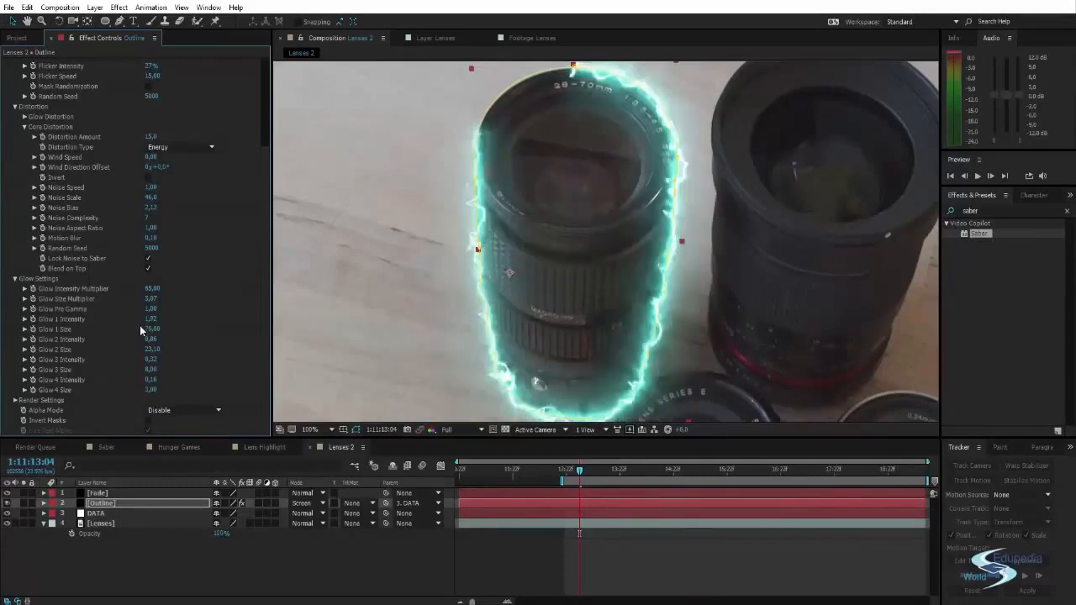
key("F2")
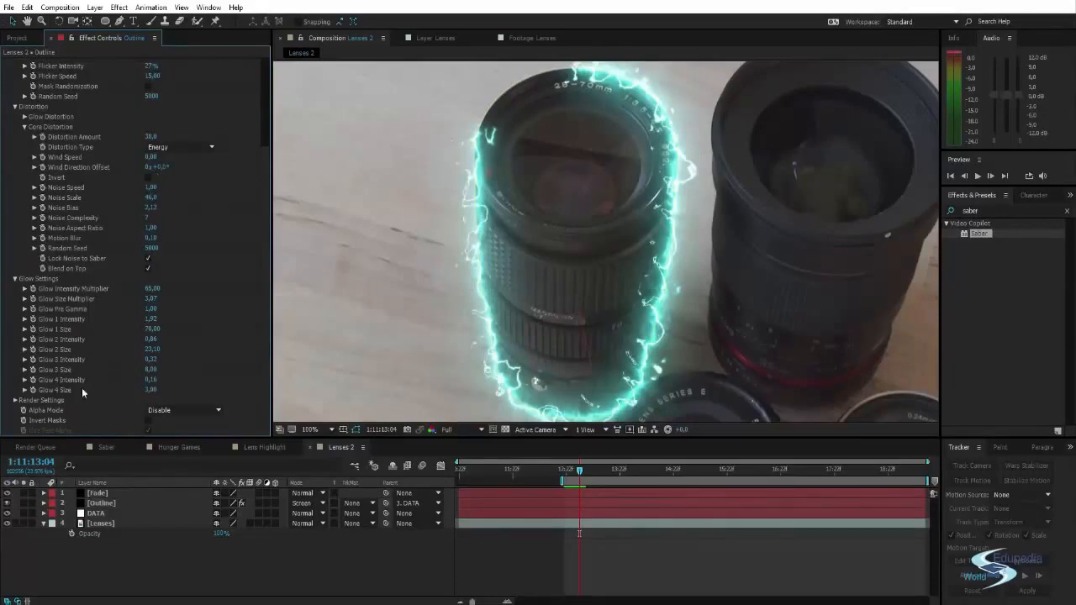
Try a higher Brightness in Saber's Render Settings and undo it.
left_click(17, 399)
scroll(135, 313, "down", 3)
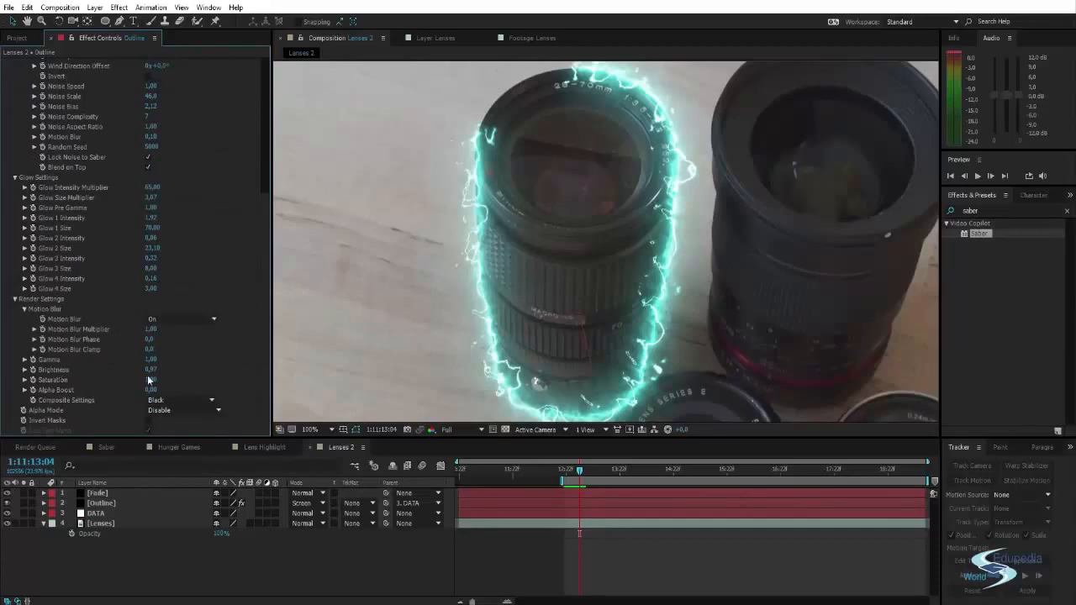
left_click_drag(150, 370, 175, 369)
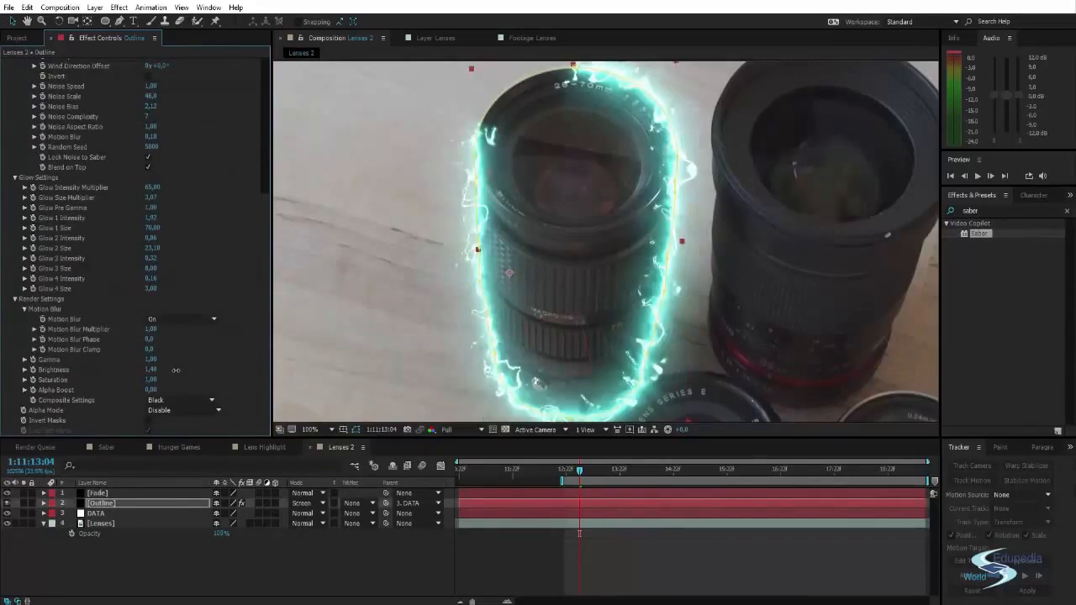
key("ctrl+z")
Check the glowing outline in the full frame at 1:11:15:09.
scroll(441, 292, "down", 1)
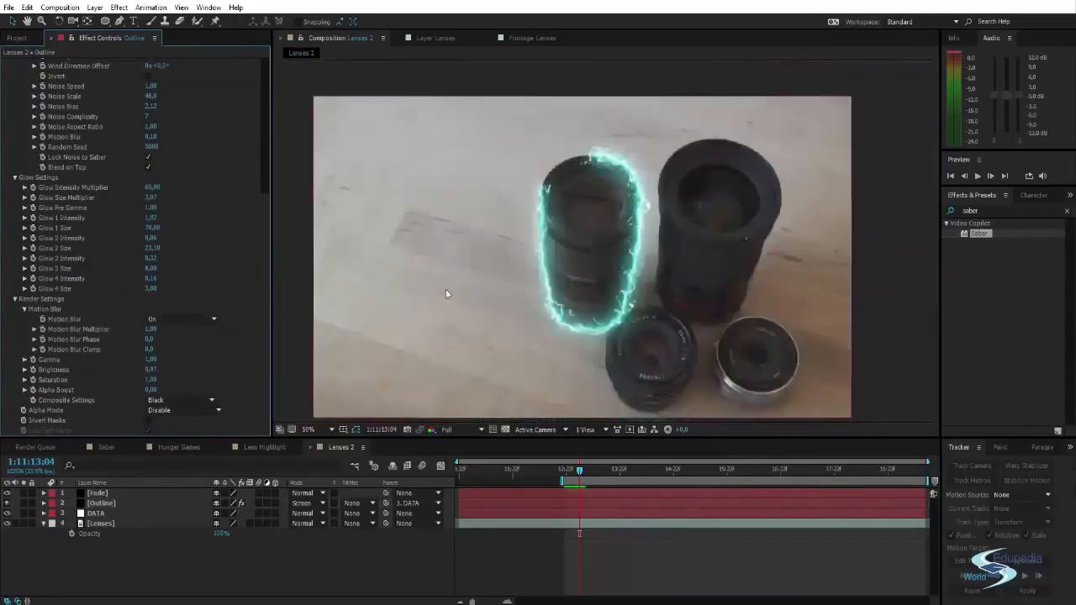
left_click_drag(446, 289, 459, 268)
left_click_drag(580, 471, 698, 472)
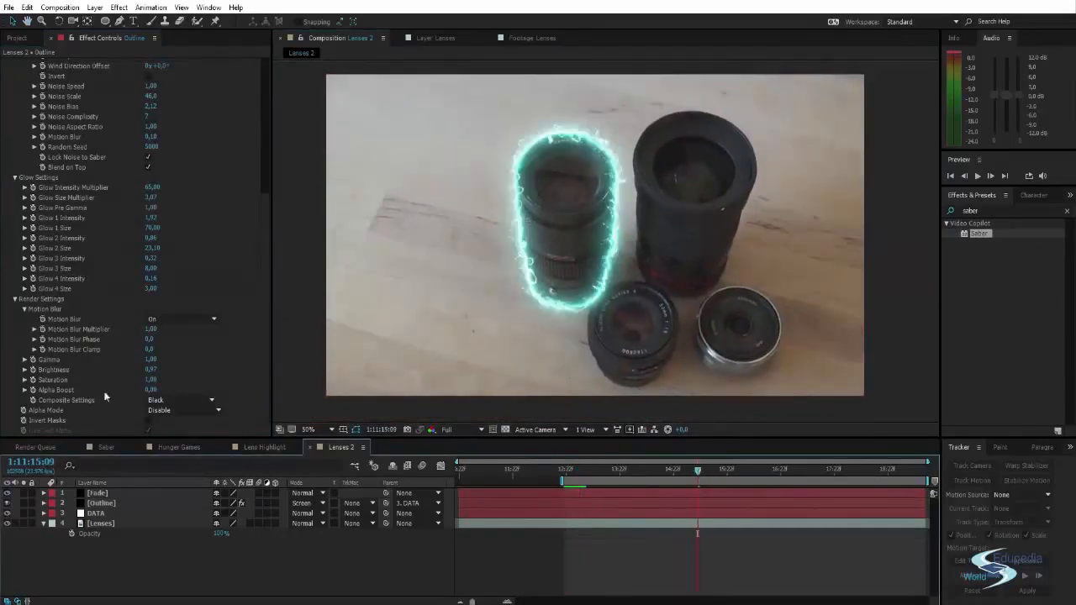
Collapse Saber's Flicker, Distortion, Glow Settings and Render Settings groups and recenter the composition view.
scroll(200, 377, "up", 5)
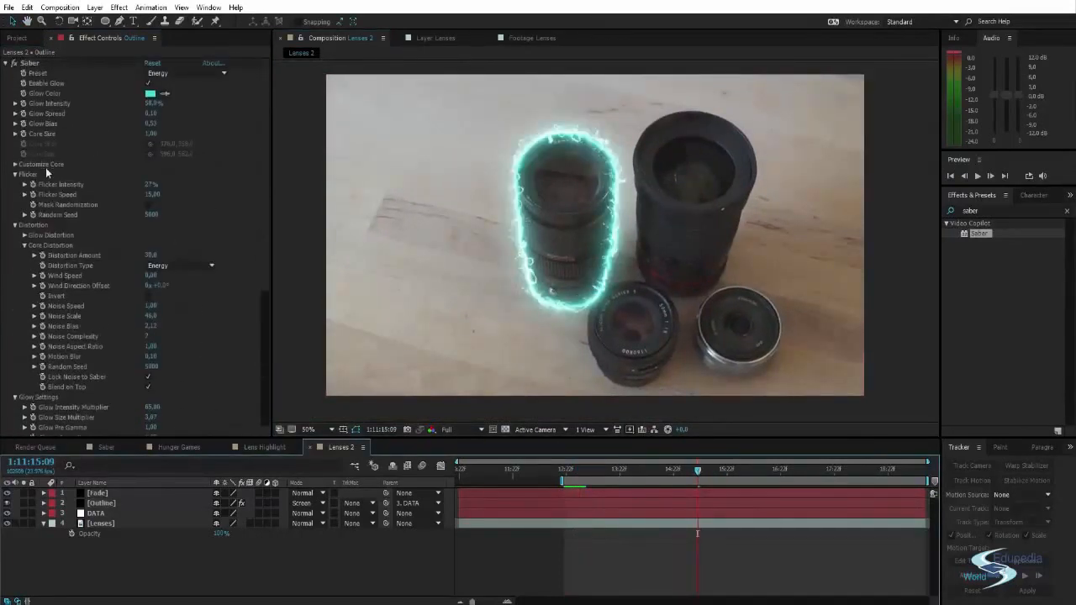
left_click(16, 174)
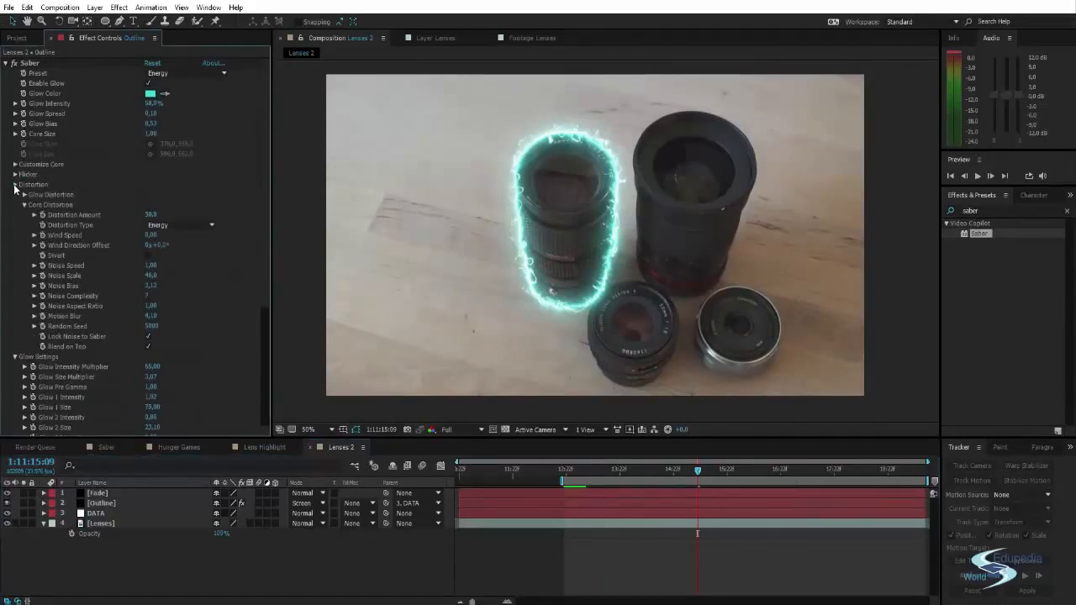
left_click(15, 185)
left_click(15, 195)
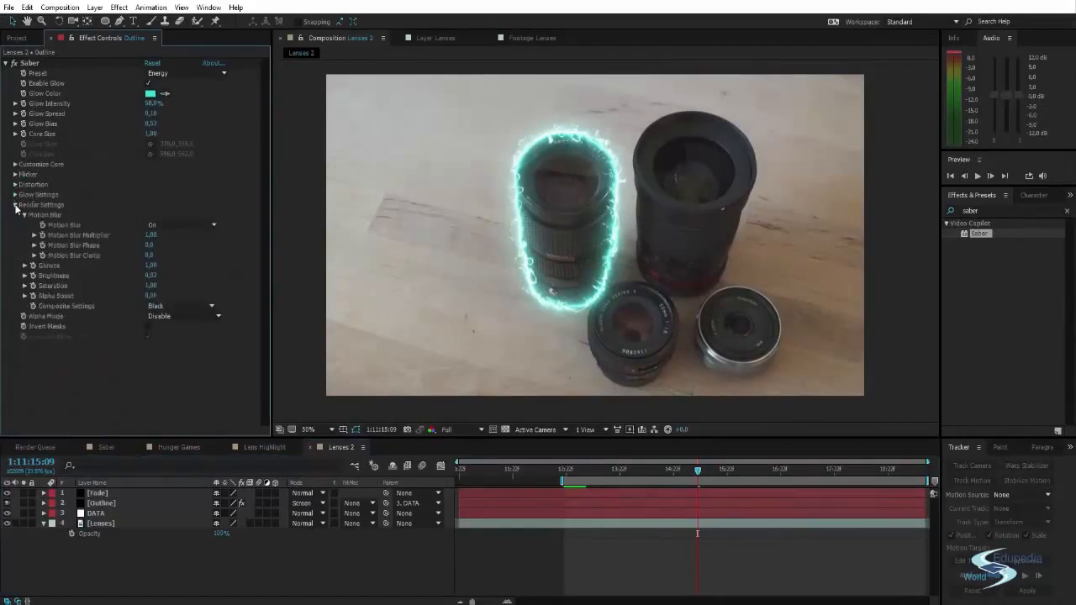
left_click(14, 205)
left_click_drag(646, 325, 654, 332)
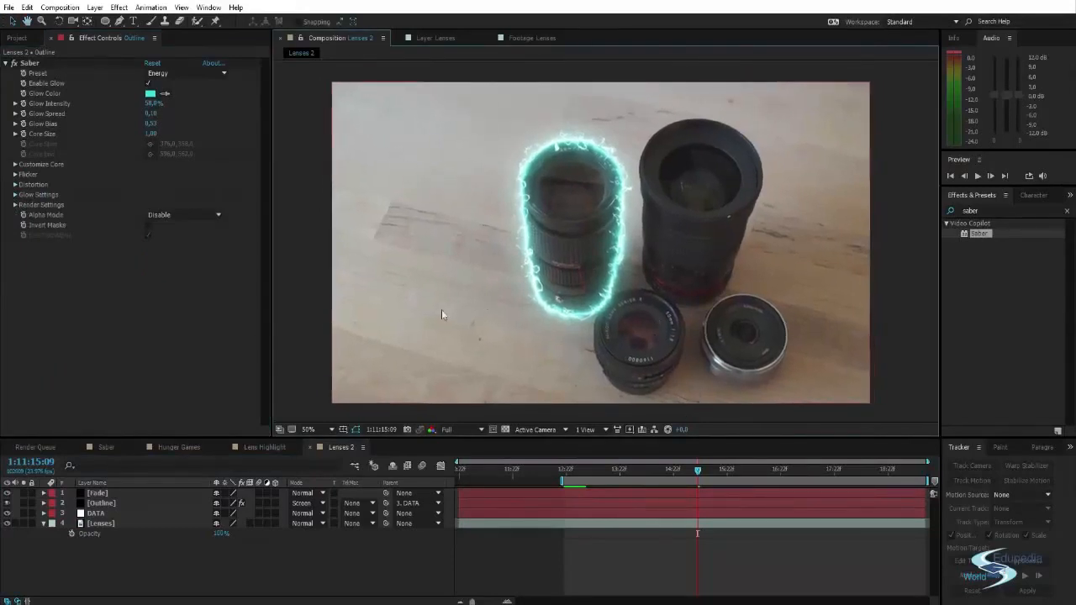
Scrub through the burning logo in the Hunger Games composition and return to the Lenses 2 composition.
left_click(184, 445)
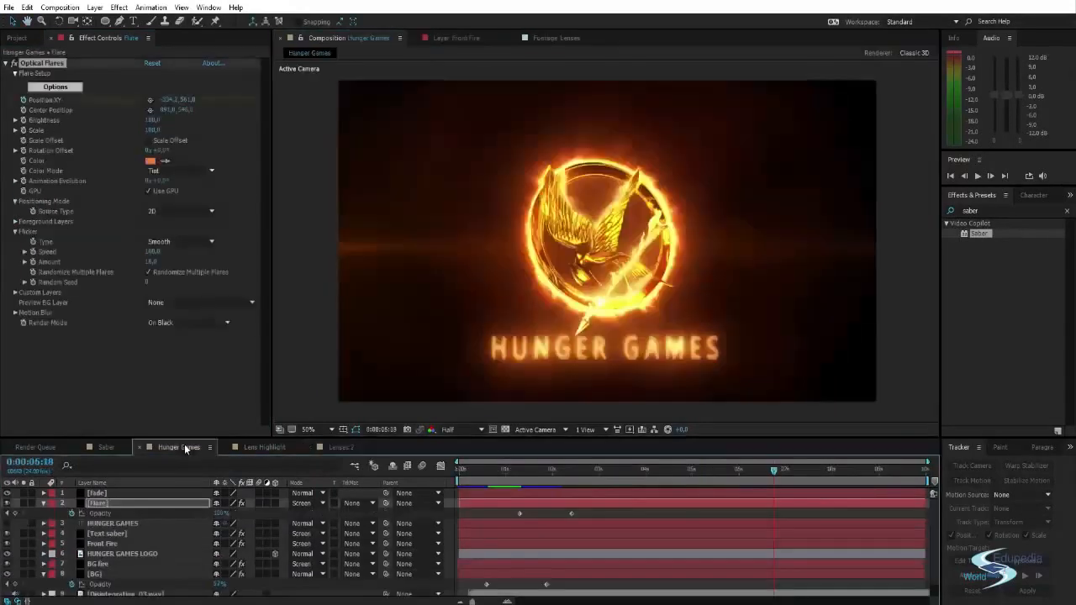
left_click_drag(519, 471, 765, 472)
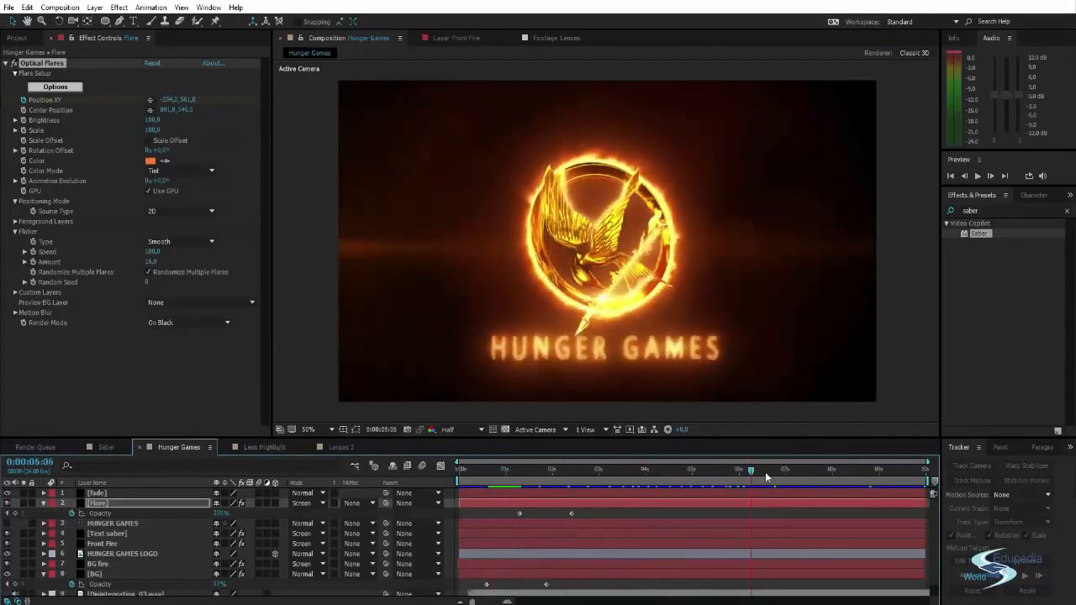
left_click(336, 446)
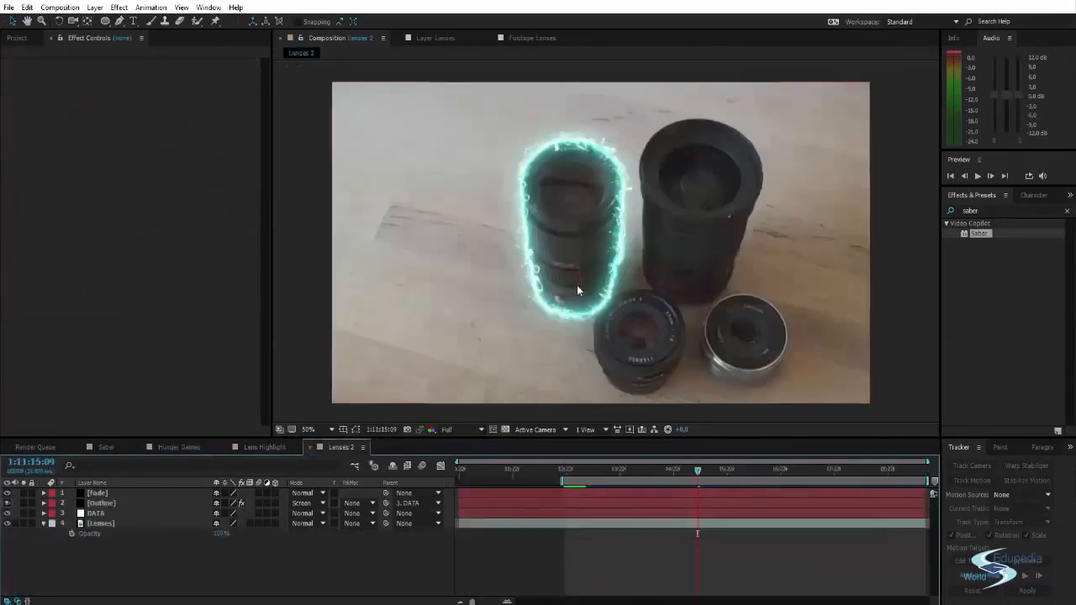